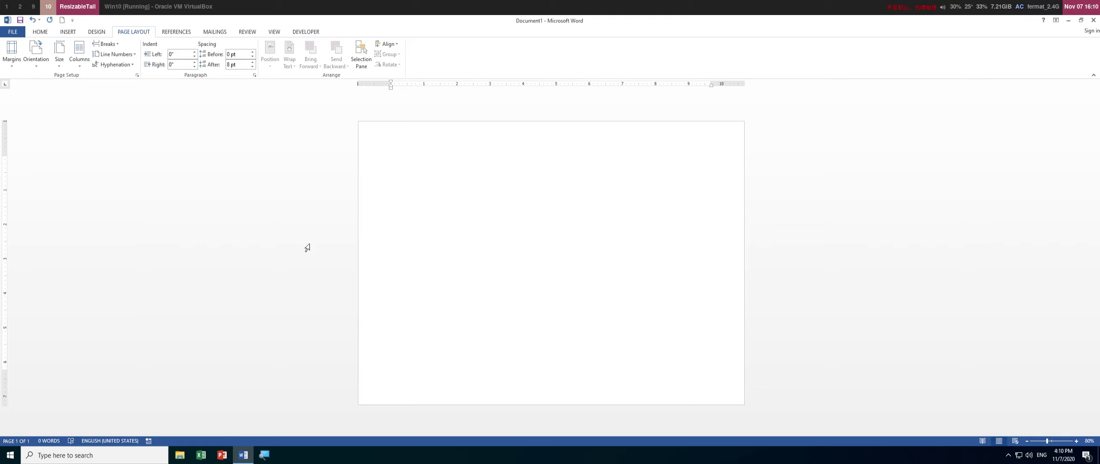
# Write "To insert Header: Insert -> Header" in the blank document and add the built-in Austin header.
pyautogui.write('To insert Header: Insert -> Header')
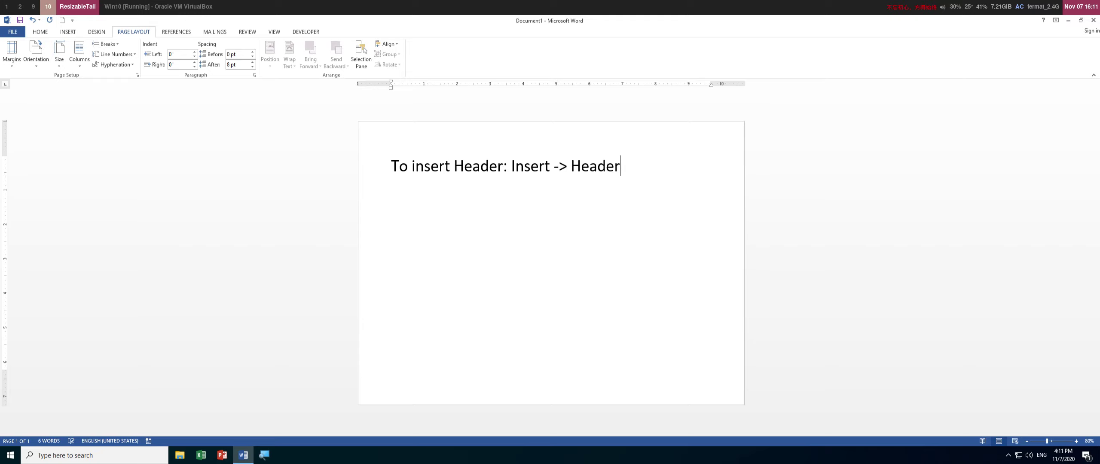
pyautogui.click(74, 29)
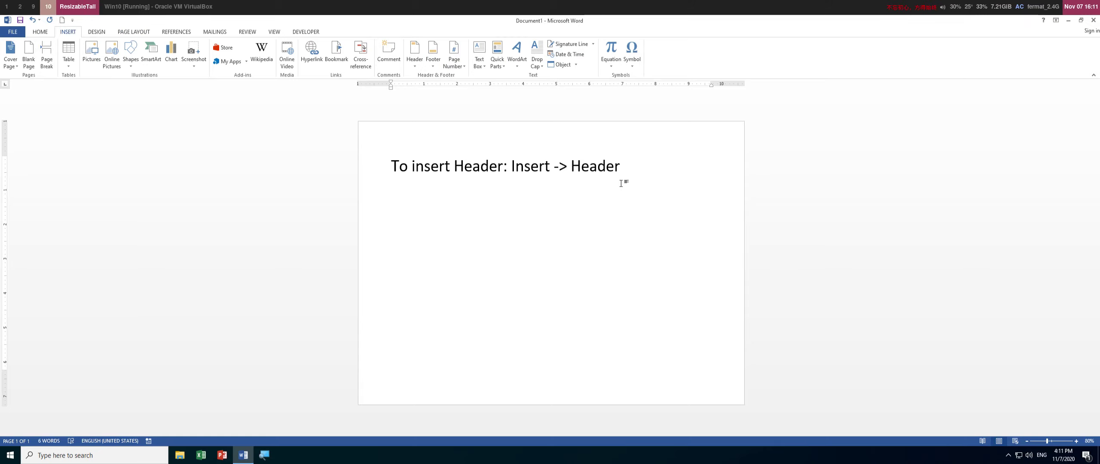
pyautogui.click(416, 43)
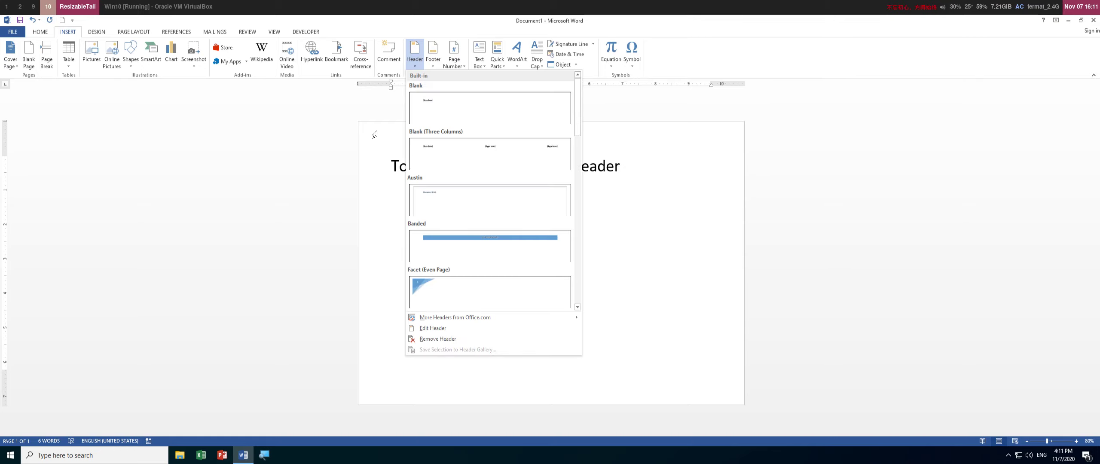
pyautogui.click(456, 203)
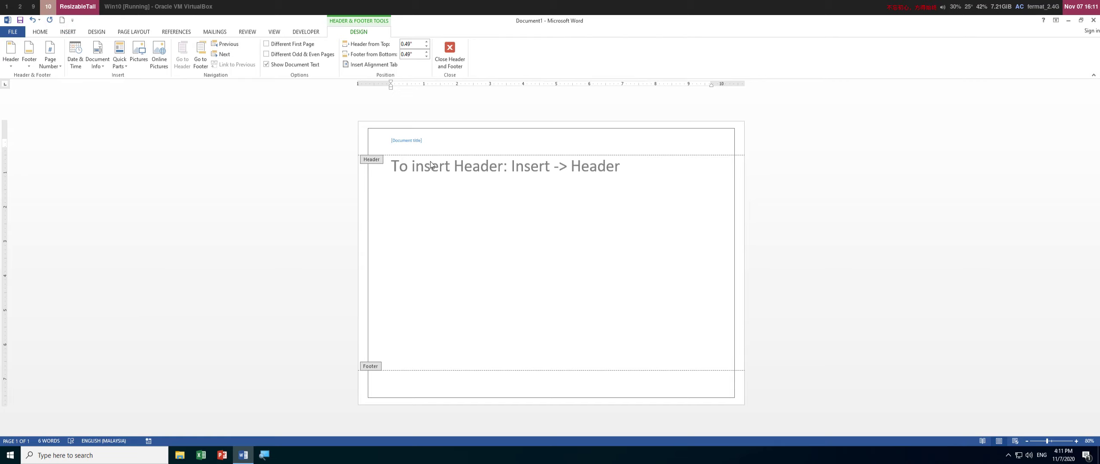
# Replace the document title placeholder in the header with "This is a header".
pyautogui.click(416, 142)
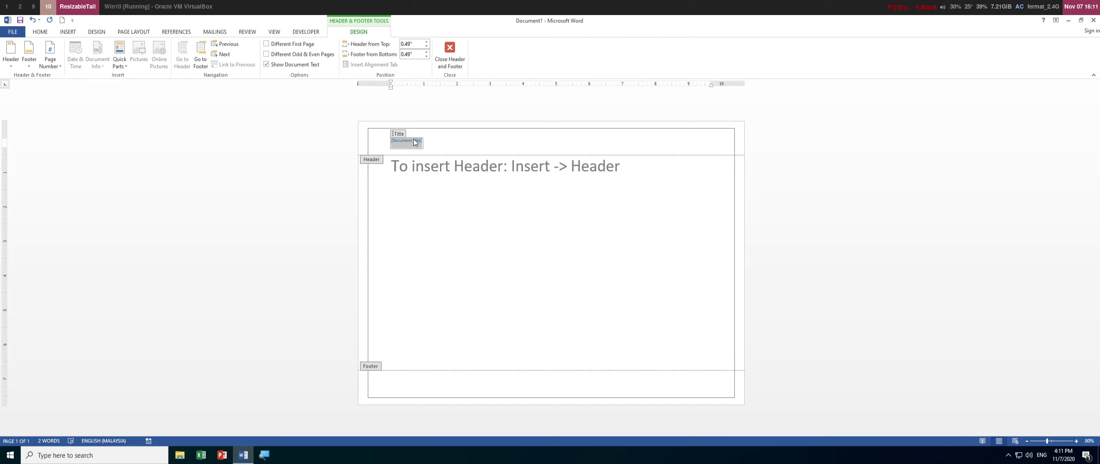
pyautogui.click(399, 134)
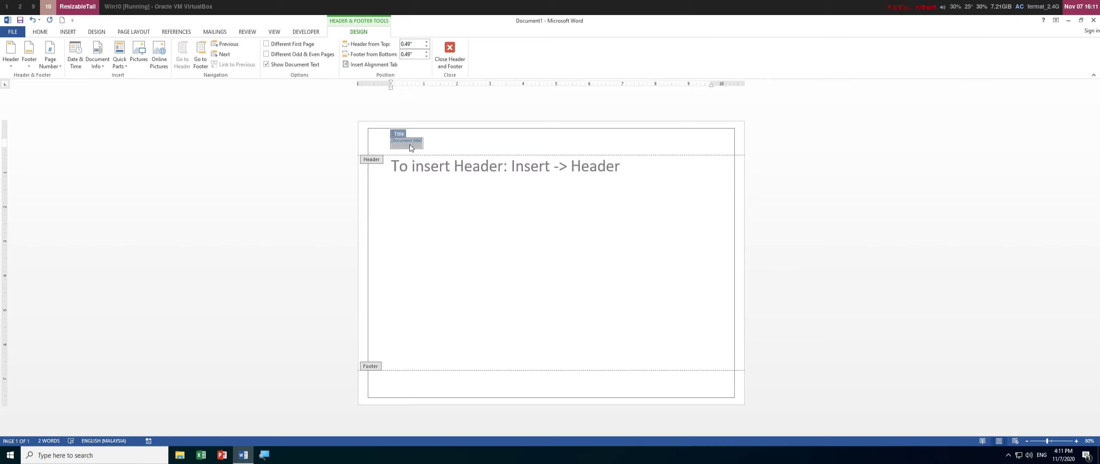
pyautogui.write('This is a header')
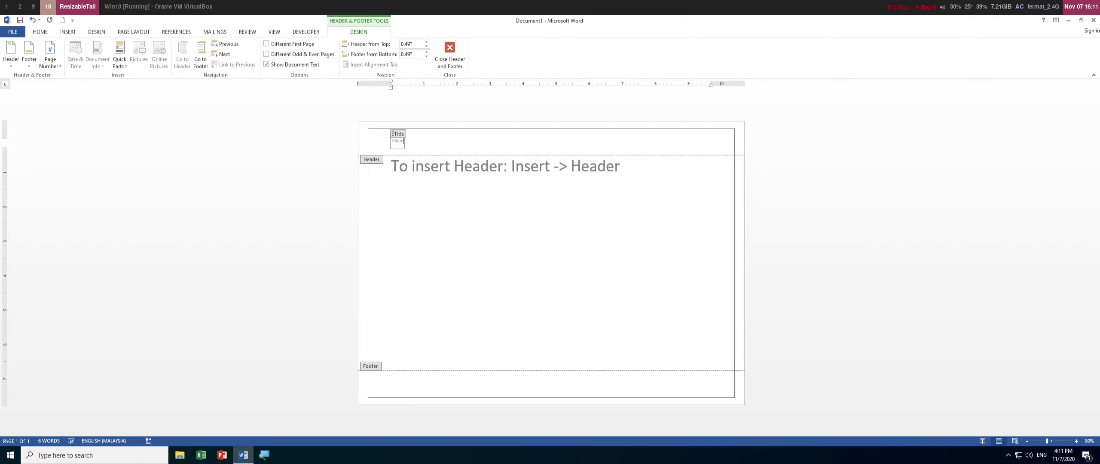
pyautogui.click(410, 146)
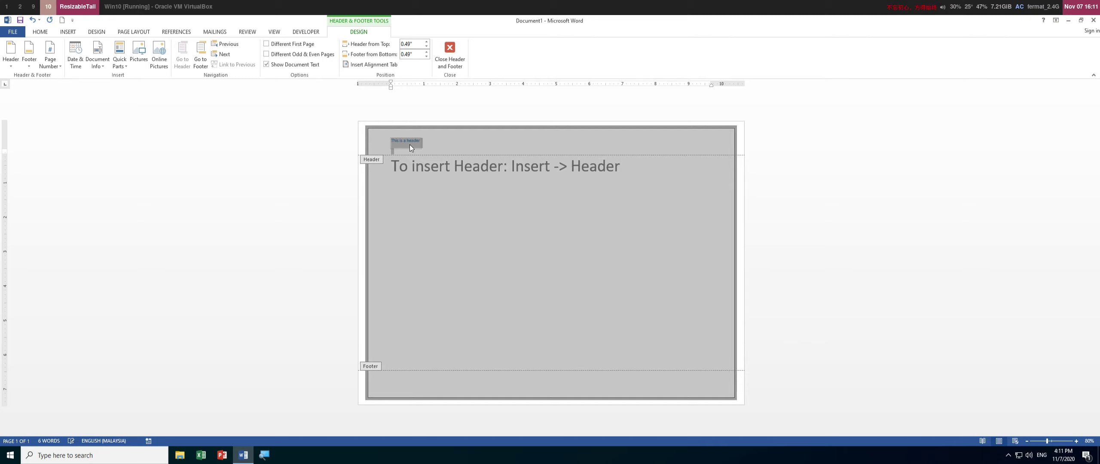
# Set the header title's font size to 26 and return to the document body.
pyautogui.click(410, 145)
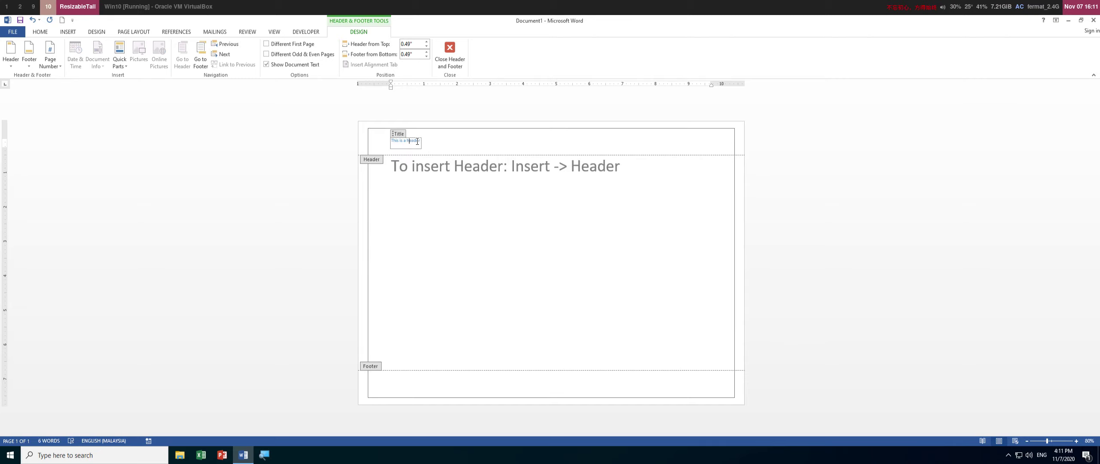
pyautogui.tripleClick(418, 141)
pyautogui.click(446, 109)
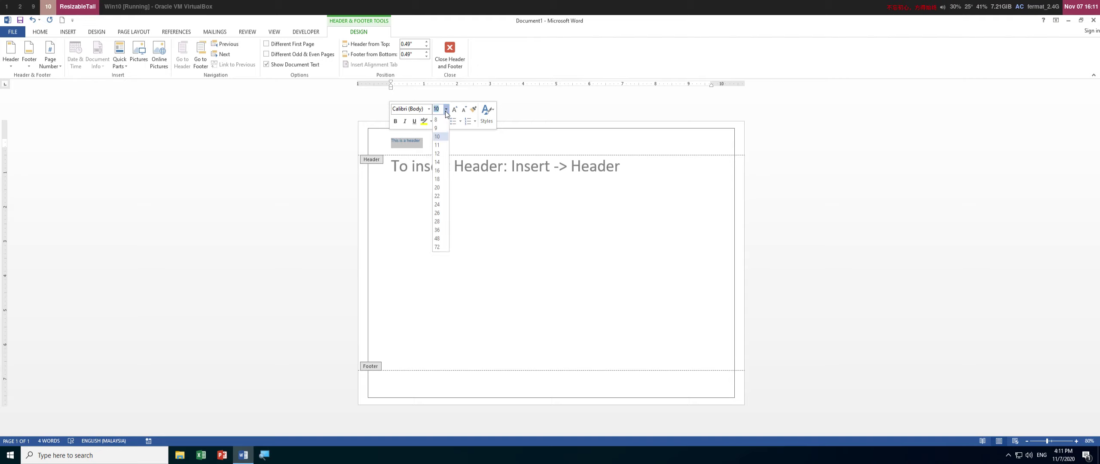
pyautogui.click(441, 213)
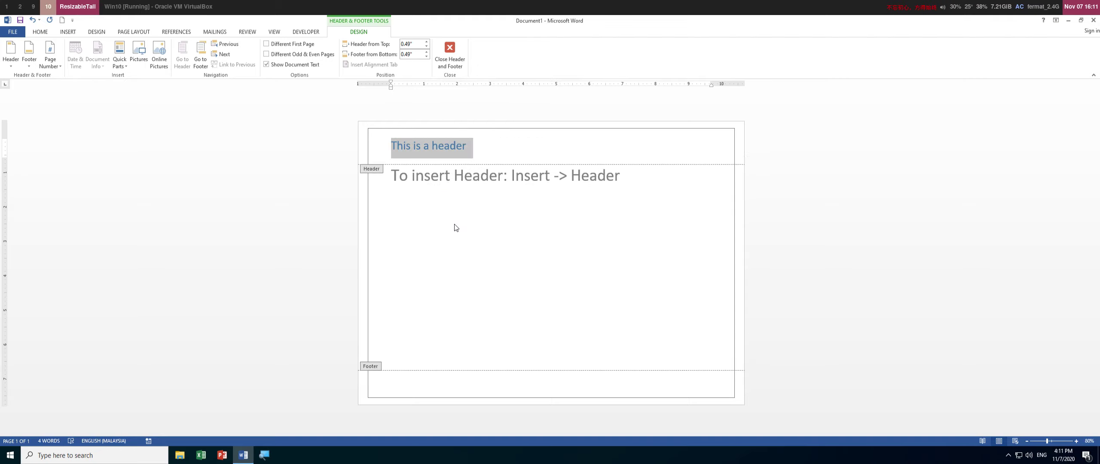
pyautogui.doubleClick(456, 228)
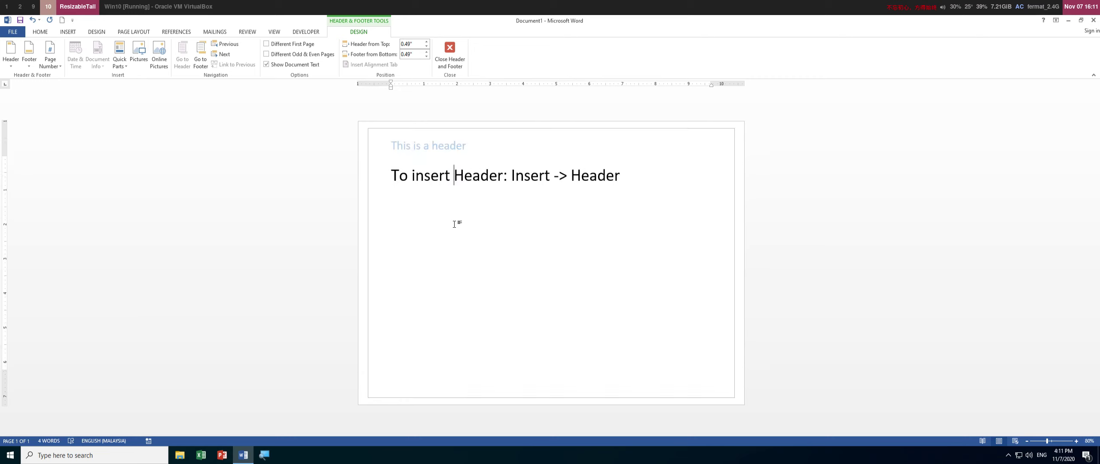
# Reopen the header, recolour its title text red, and return to the document body.
pyautogui.doubleClick(435, 149)
pyautogui.tripleClick(458, 147)
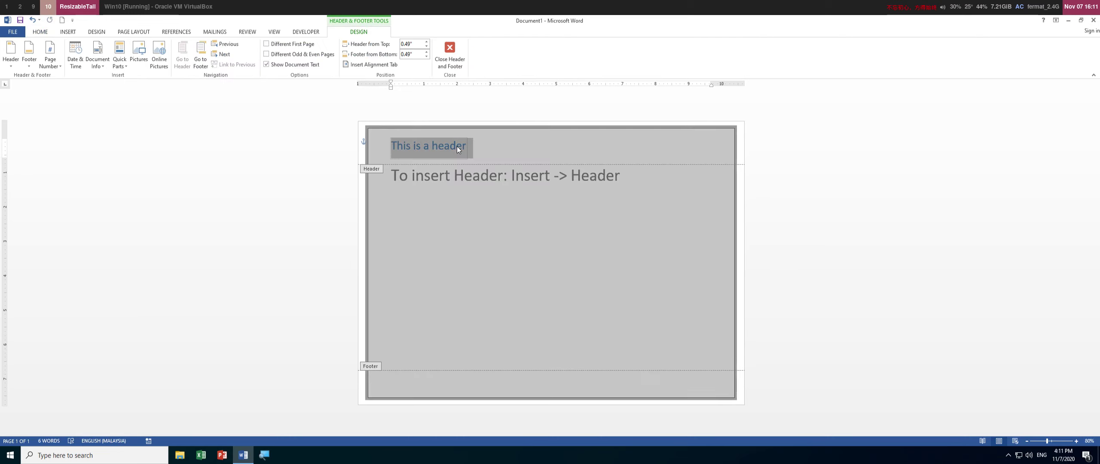
pyautogui.click(457, 147)
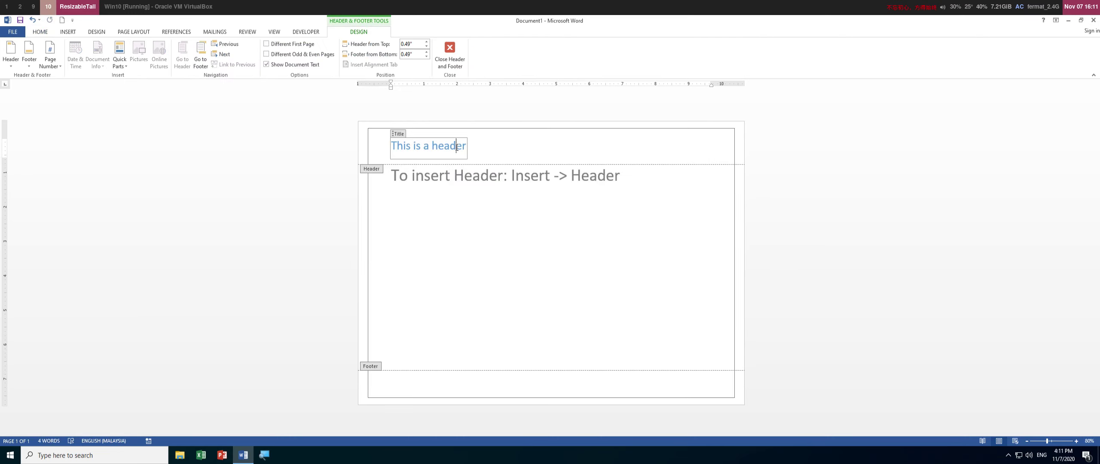
pyautogui.tripleClick(395, 145)
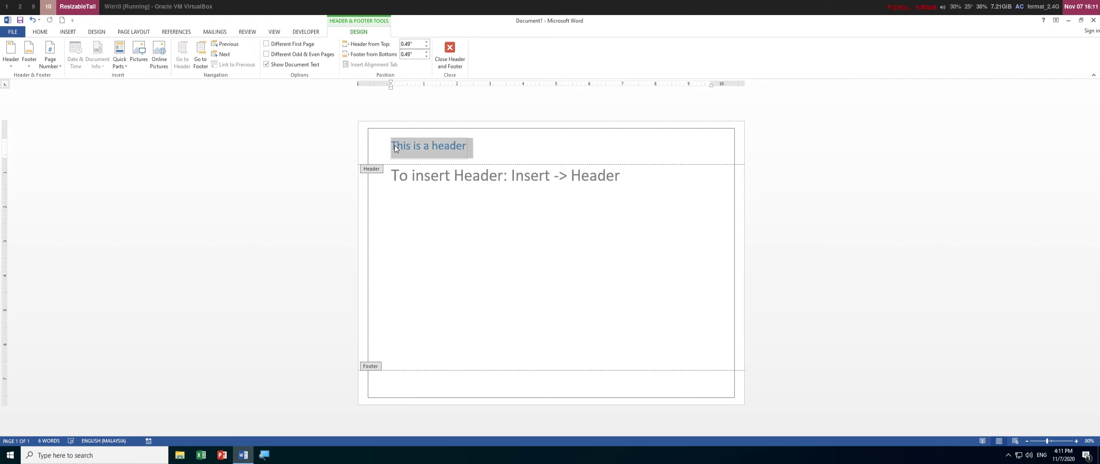
pyautogui.click(444, 130)
pyautogui.doubleClick(445, 173)
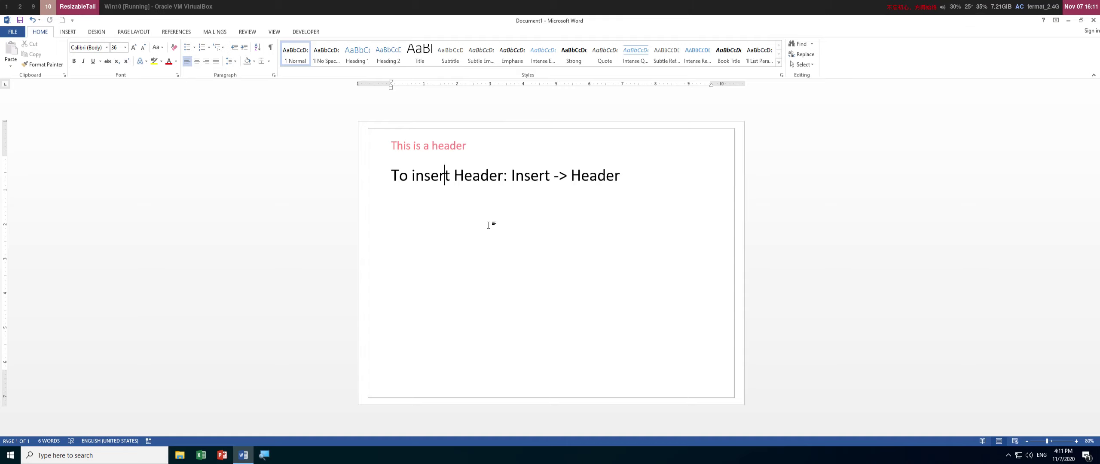
# Generate sample paragraphs with =rand() on a new line below the header instruction.
pyautogui.press('Right')
pyautogui.press('Right')
pyautogui.press('Right')
pyautogui.press('Right')
pyautogui.press('Right')
pyautogui.press('Right')
pyautogui.press('Right')
pyautogui.press('Right')
pyautogui.press('Right')
pyautogui.press('Right')
pyautogui.press('Right')
pyautogui.press('Right')
pyautogui.press('Right')
pyautogui.press('Right')
pyautogui.press('Right')
pyautogui.press('Right')
pyautogui.press('Right')
pyautogui.press('Right')
pyautogui.press('Right')
pyautogui.press('Right')
pyautogui.press('Return')
pyautogui.write('=rand()')
pyautogui.press('Return')
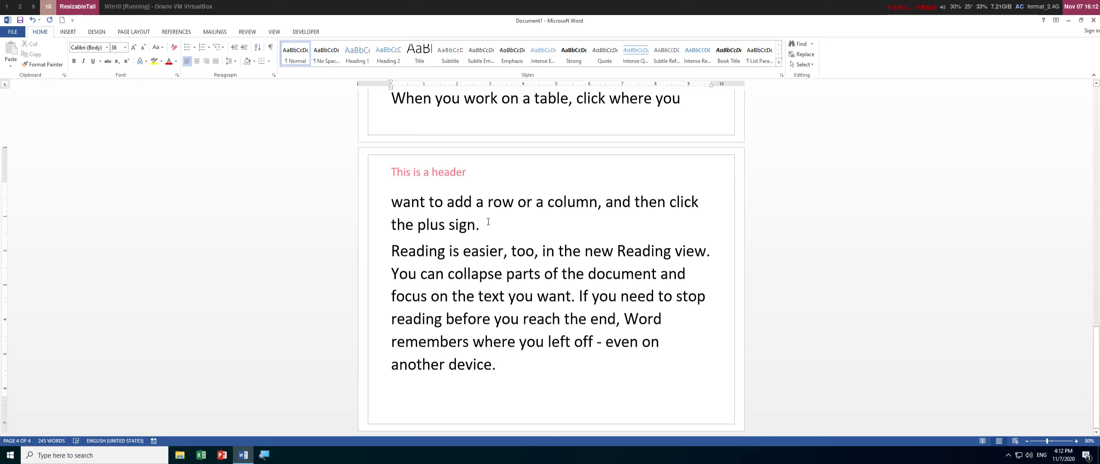
# Add a separate line reading "Random Text:" above the first sample paragraph on page 1.
pyautogui.press('pageup')
pyautogui.press('pageup')
pyautogui.press('pageup')
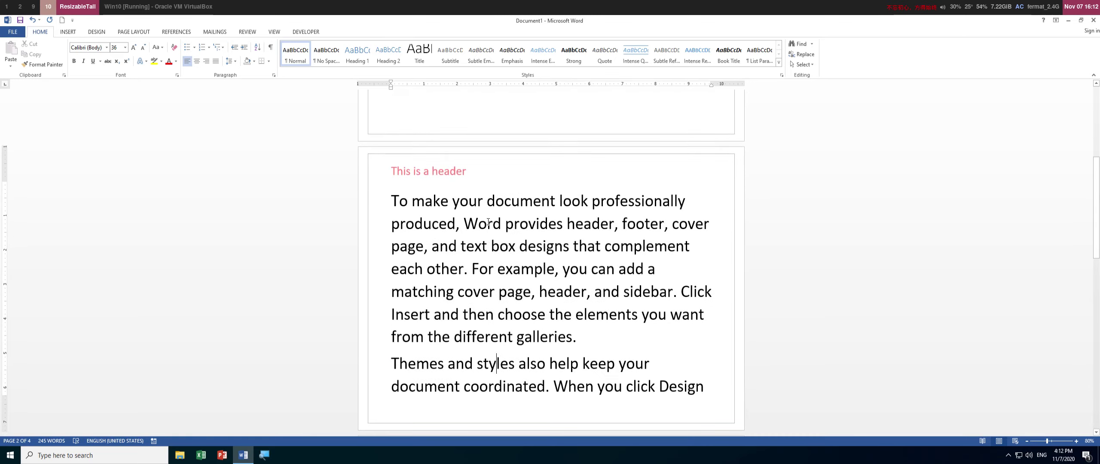
pyautogui.press('pageup')
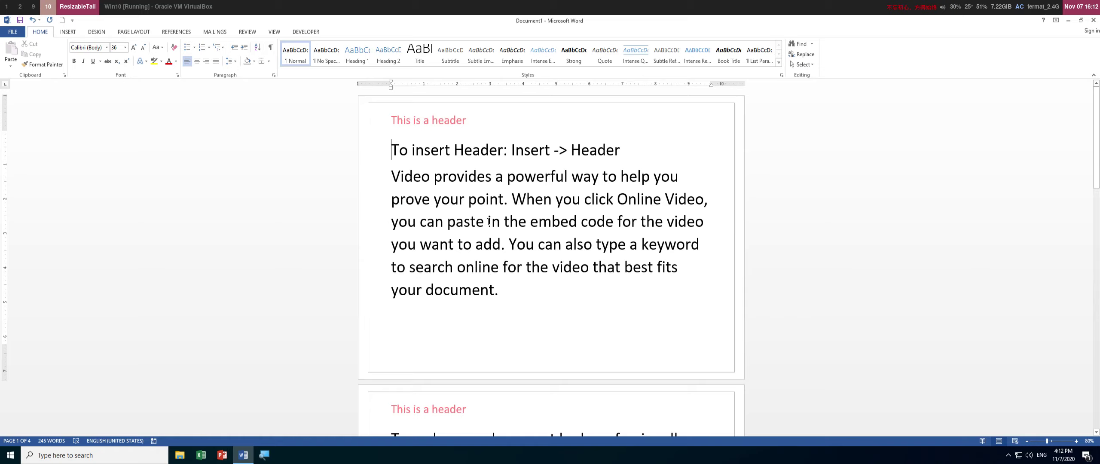
pyautogui.press('Down')
pyautogui.write('Random T')
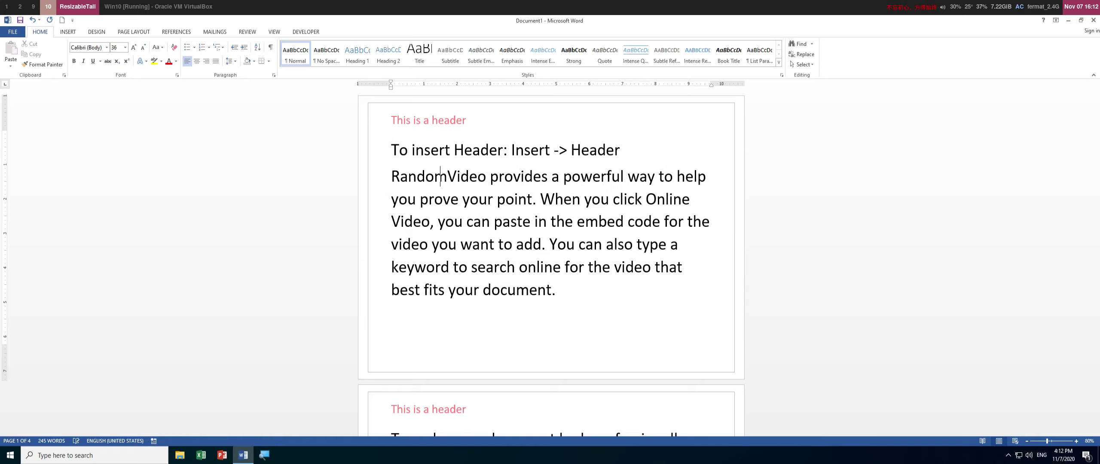
pyautogui.write('ext:')
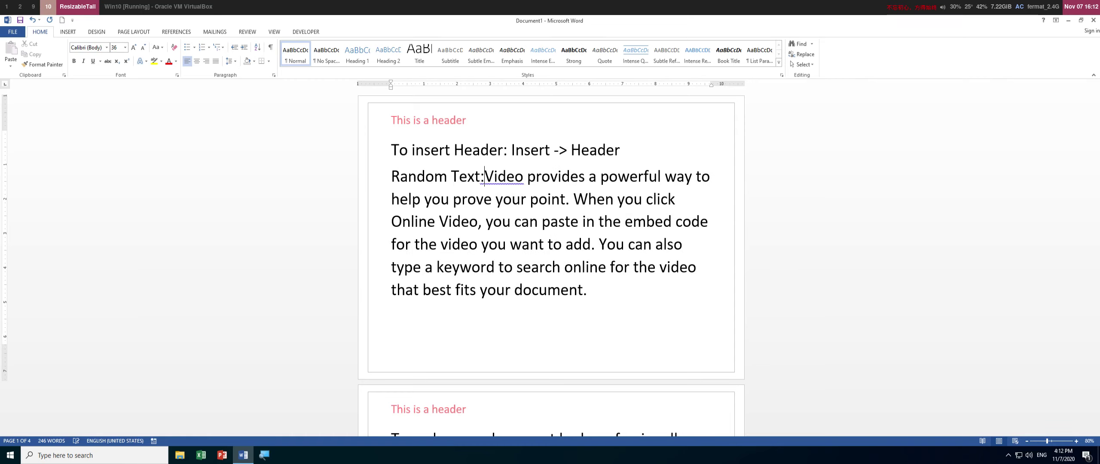
pyautogui.press('Return')
# Underline the "Random Text:" line and place the cursor at its start.
pyautogui.press('Up')
pyautogui.hotkey('shift', 'Down')
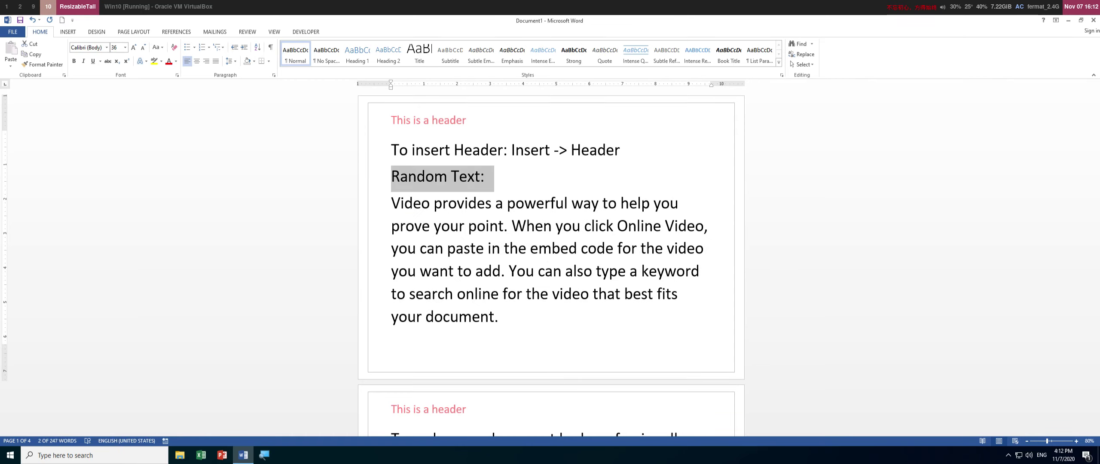
pyautogui.hotkey('ctrl', 'u')
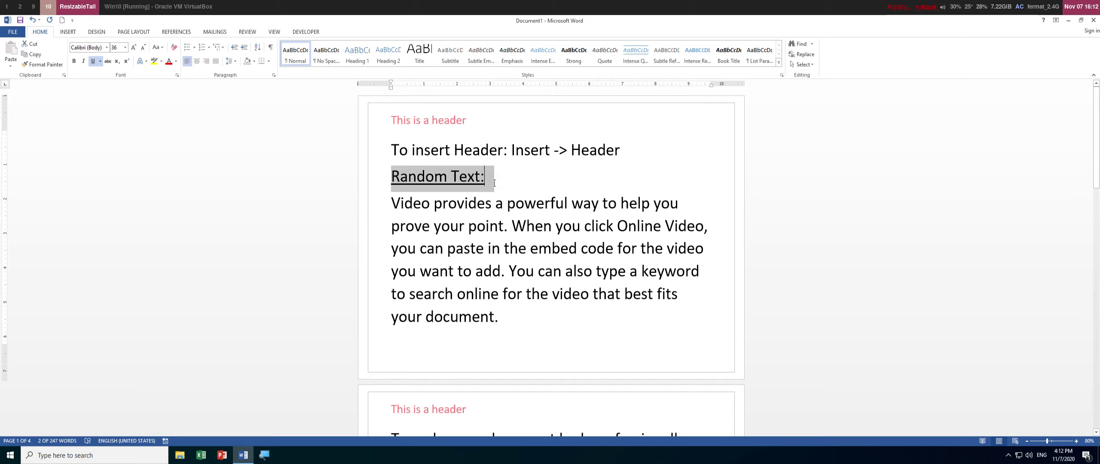
pyautogui.press('Right')
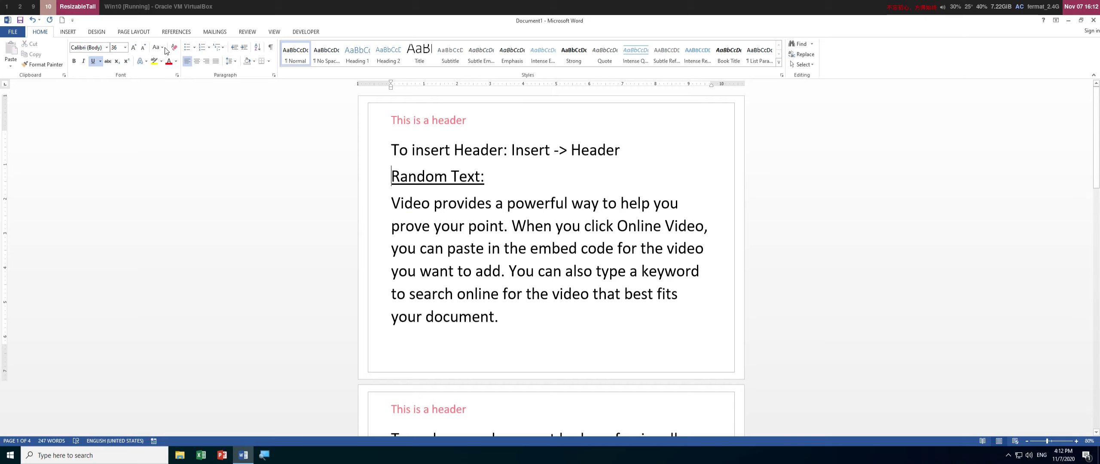
# Try an ordinary page break before the "Random Text:" line, and remove it again.
pyautogui.click(134, 32)
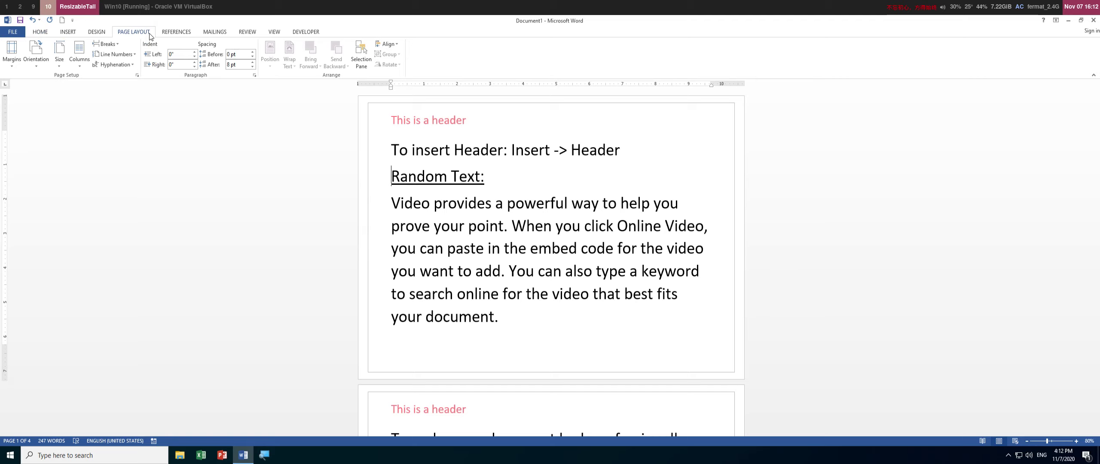
pyautogui.click(112, 45)
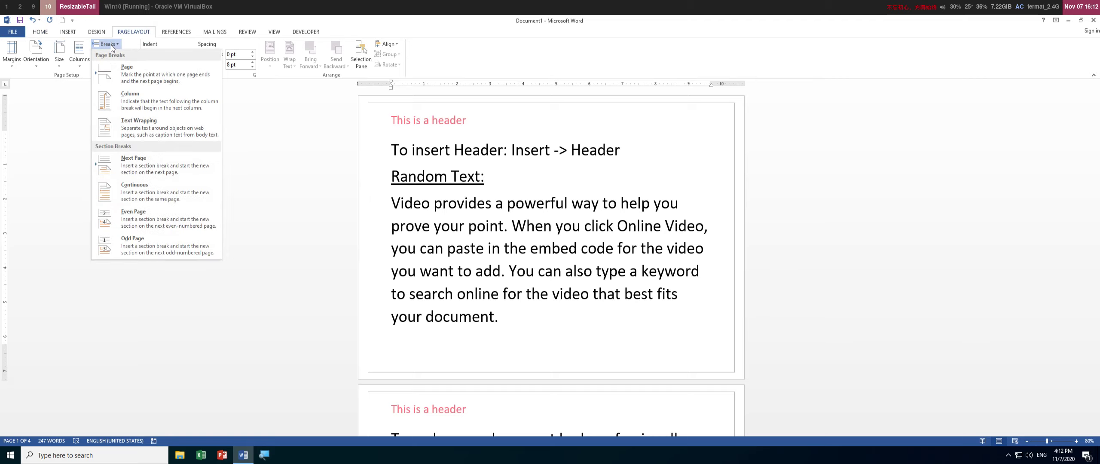
pyautogui.click(151, 79)
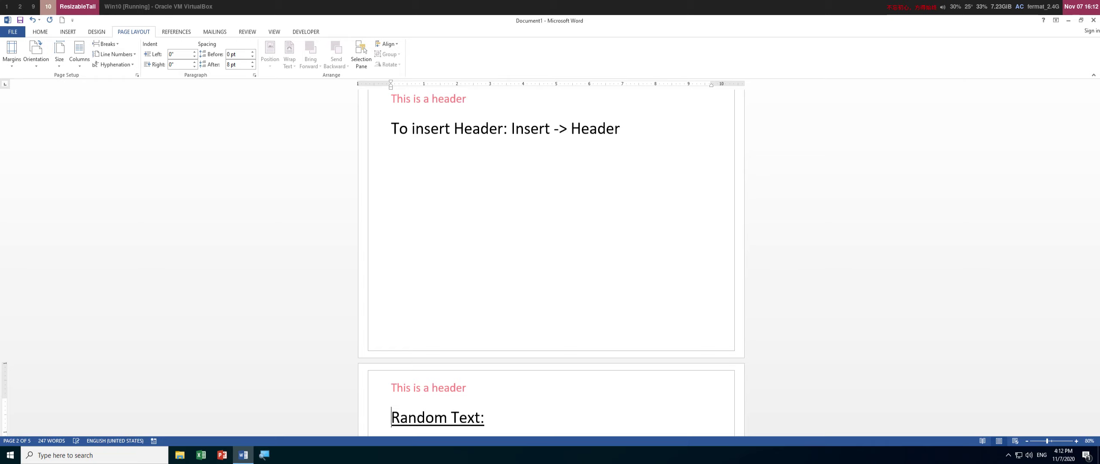
pyautogui.press('BackSpace')
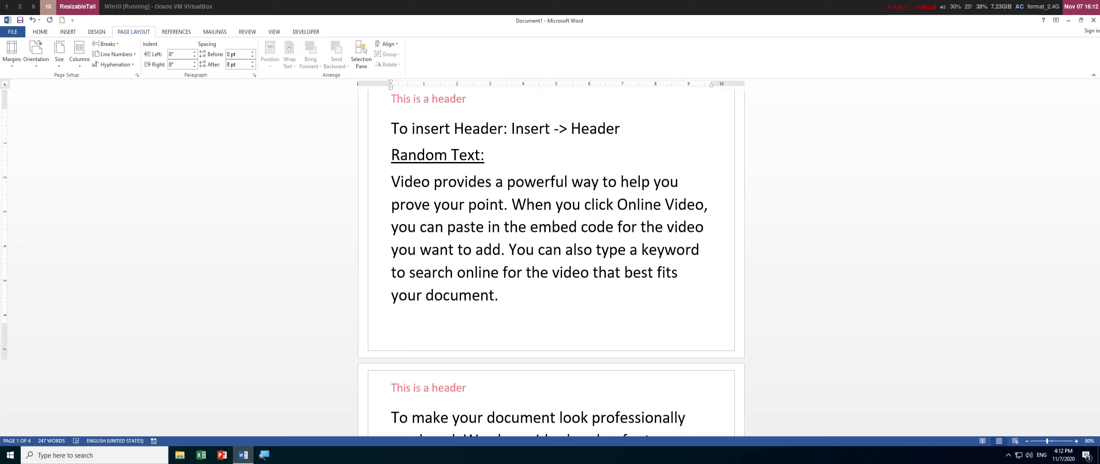
# Insert a Next Page section break before the "Random Text:" line.
pyautogui.click(119, 43)
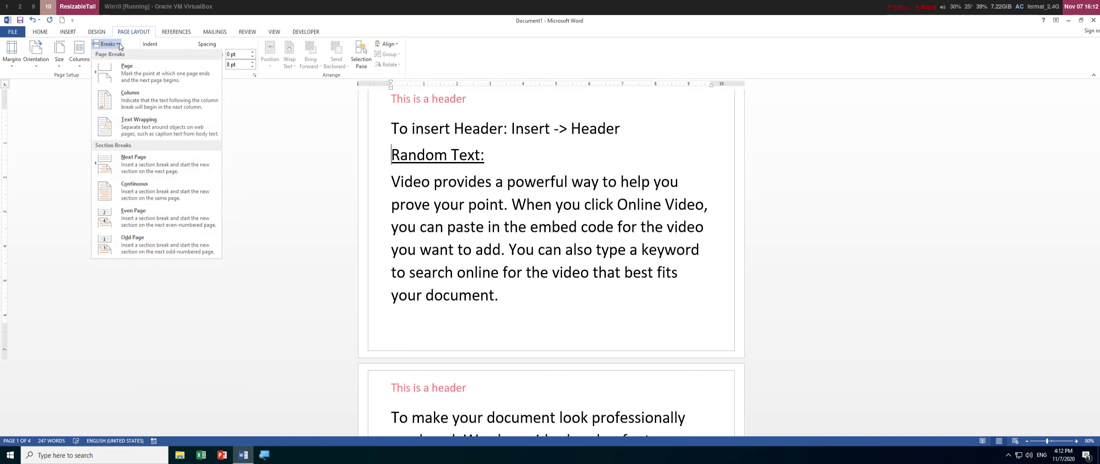
pyautogui.click(164, 166)
pyautogui.click(409, 153)
pyautogui.doubleClick(408, 154)
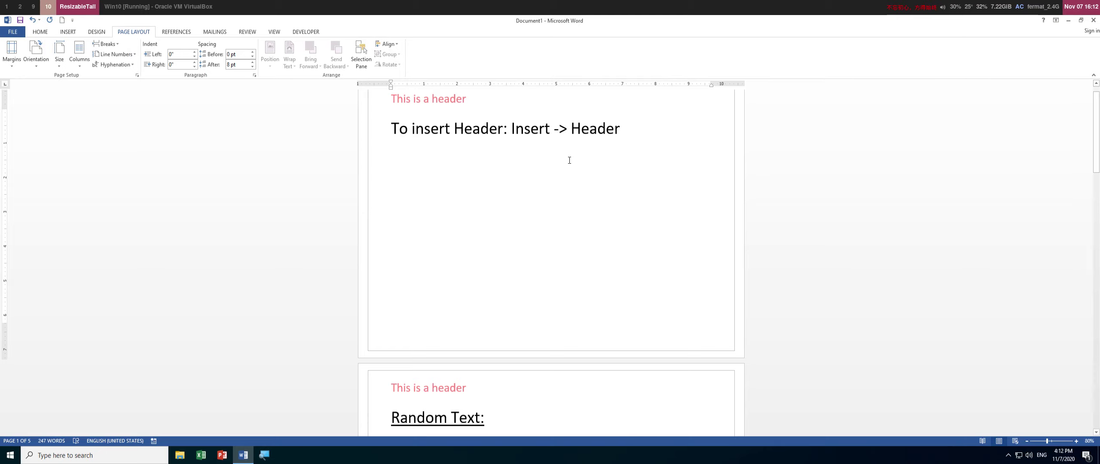
# Add a line below the header instruction on page 1 reading "To insert Section Break: Page Layout -> Section".
pyautogui.click(624, 131)
pyautogui.press('Return')
pyautogui.write('To ins')
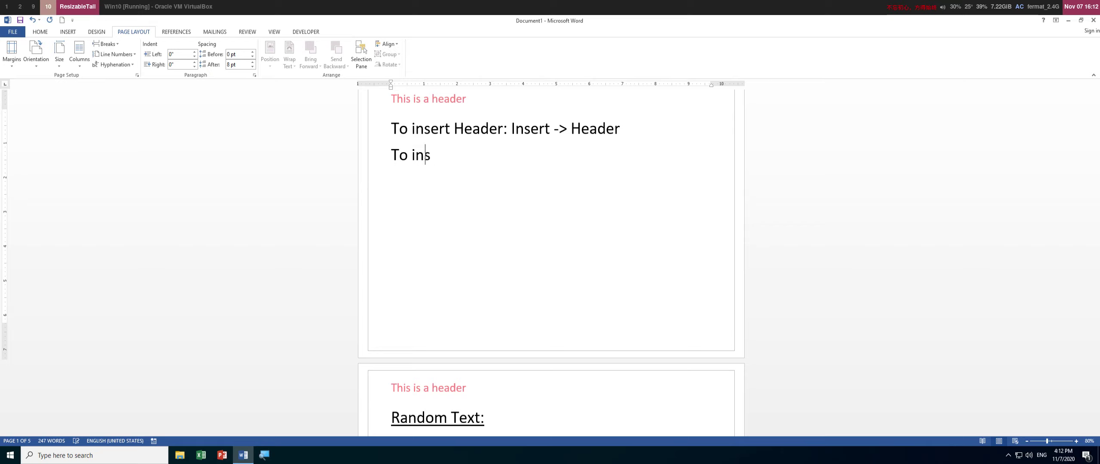
pyautogui.write('ert Sectio')
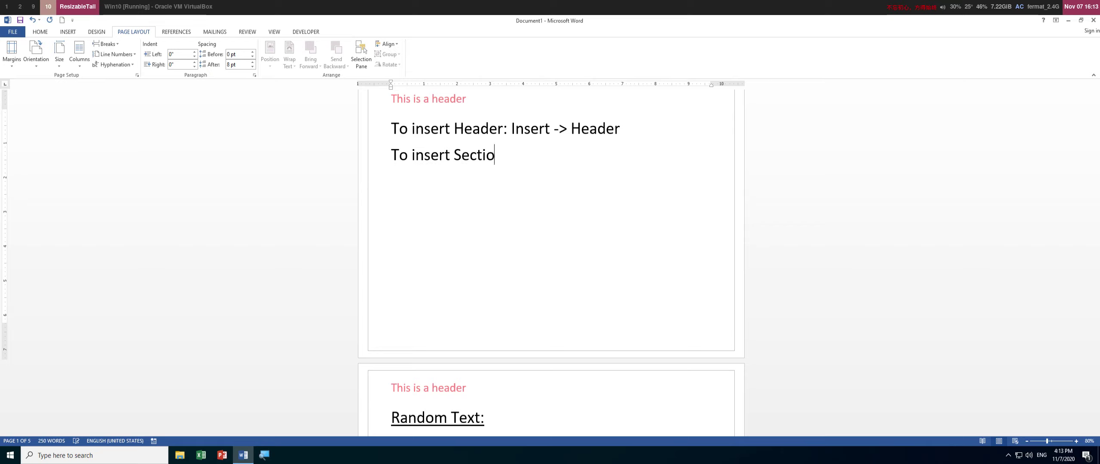
pyautogui.write('n Break')
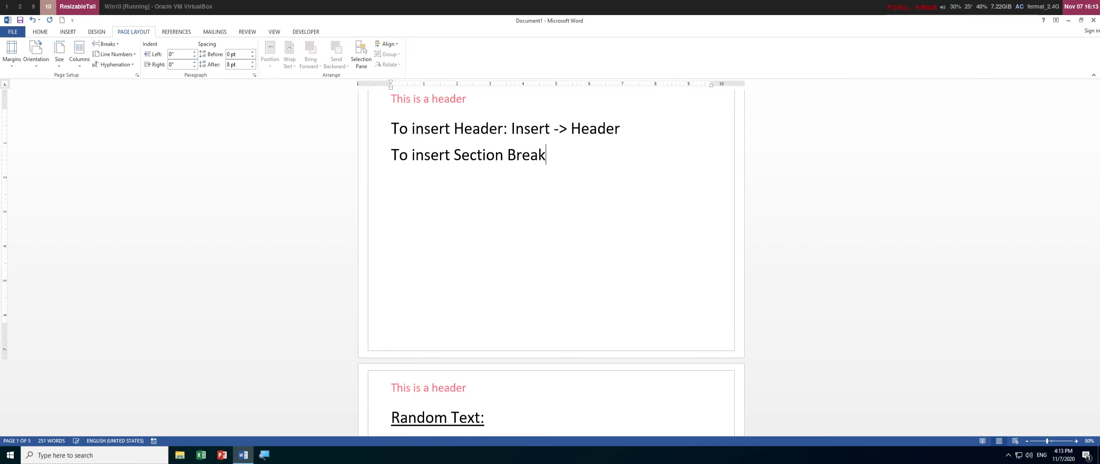
pyautogui.write(':')
pyautogui.write('Pay')
pyautogui.press('BackSpace')
pyautogui.write('ge')
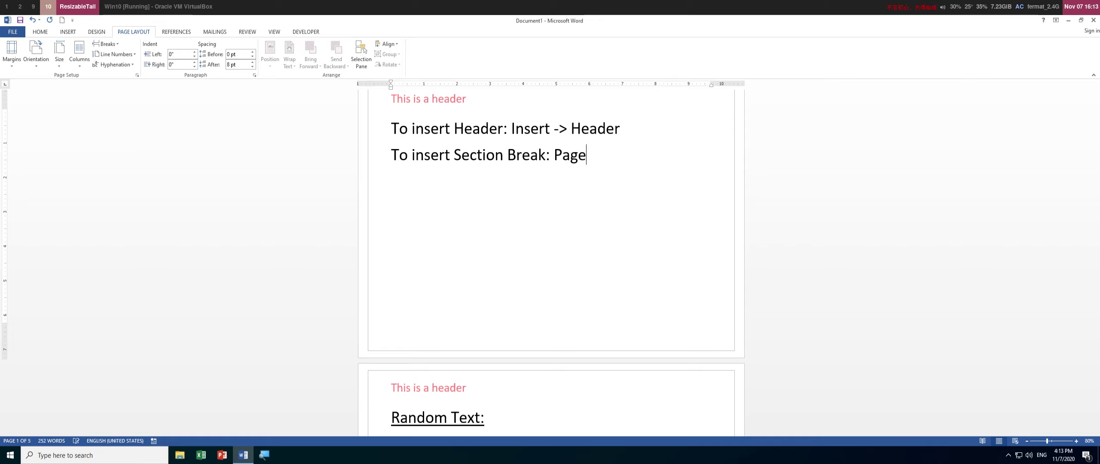
pyautogui.write(' Layout -> Section')
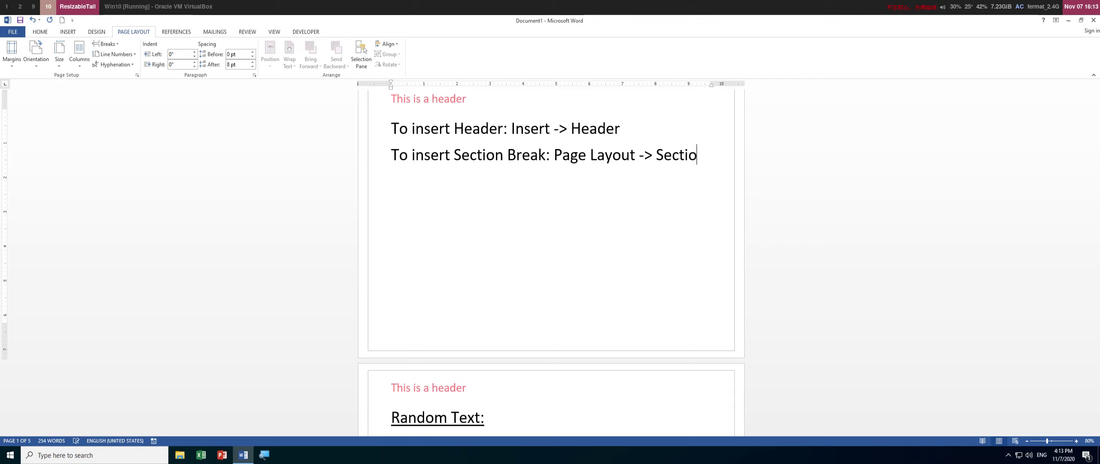
# Change the end of the section break instruction after "Page Layout ->" to read "Break -> Next Page".
pyautogui.click(656, 154)
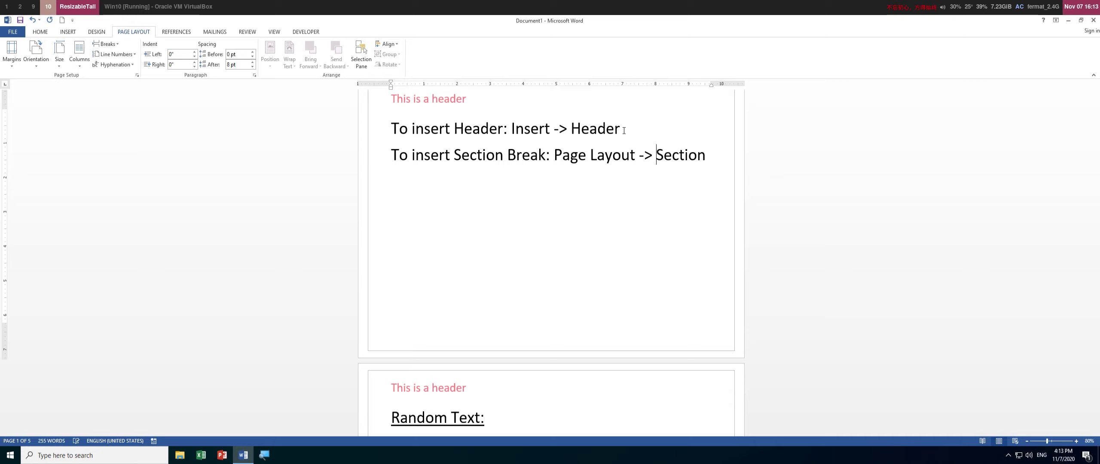
pyautogui.write('Break ->')
pyautogui.press('BackSpace')
pyautogui.write('>')
pyautogui.hotkey('ctrl', 'shift', 'Right')
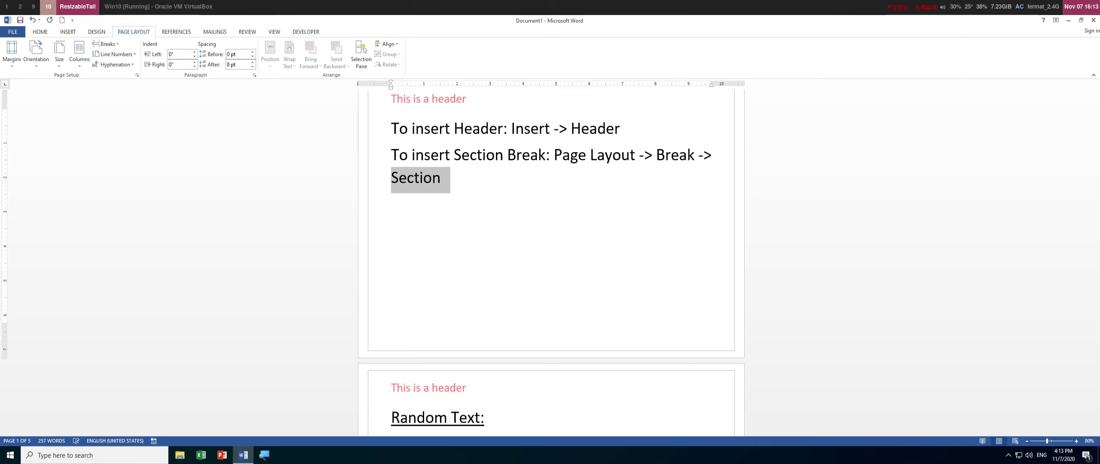
pyautogui.write('Next Page')
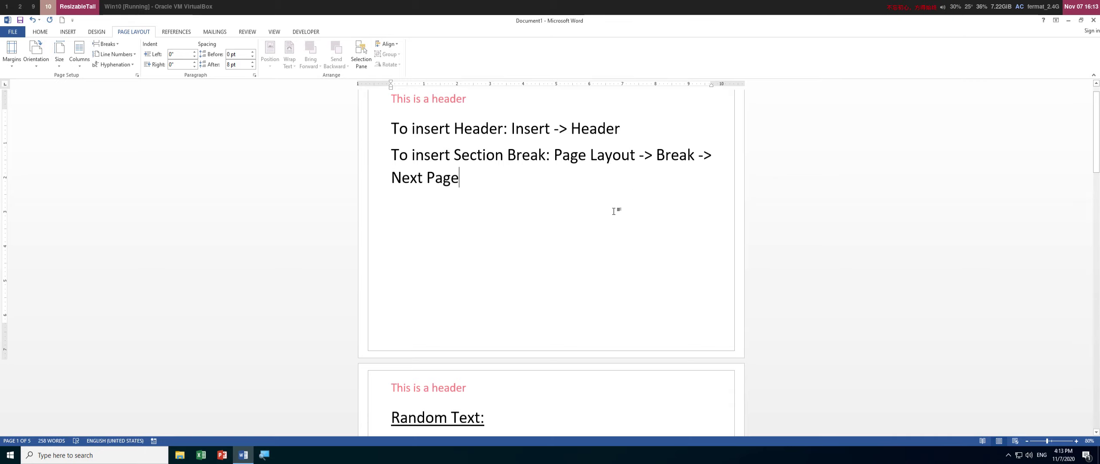
pyautogui.moveTo(541, 206); pyautogui.dragTo(411, 129)
pyautogui.scroll(-1, 506, 376)
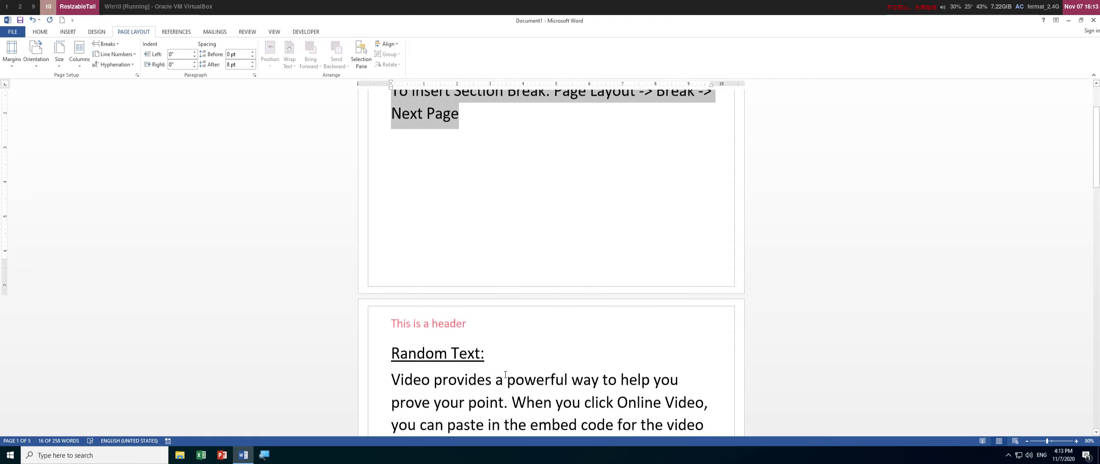
pyautogui.scroll(1, 459, 335)
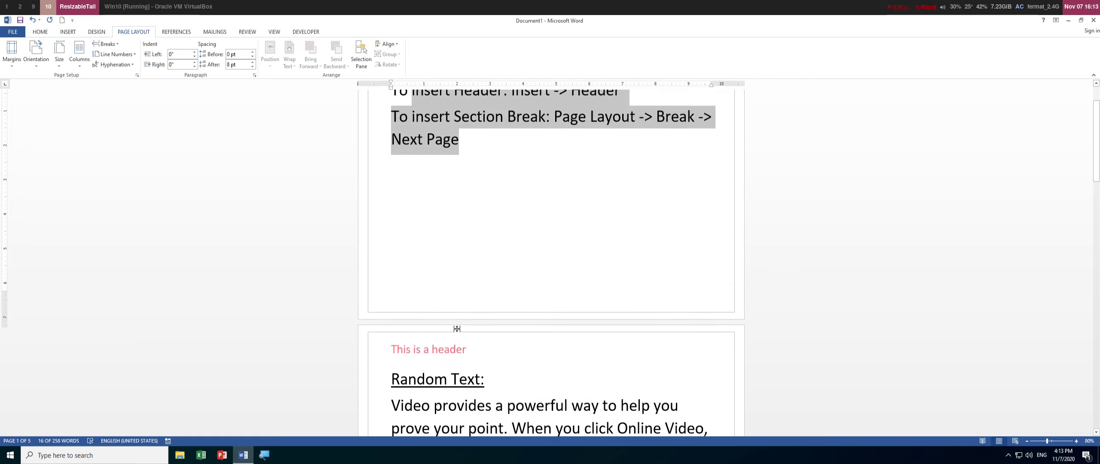
pyautogui.scroll(1, 459, 337)
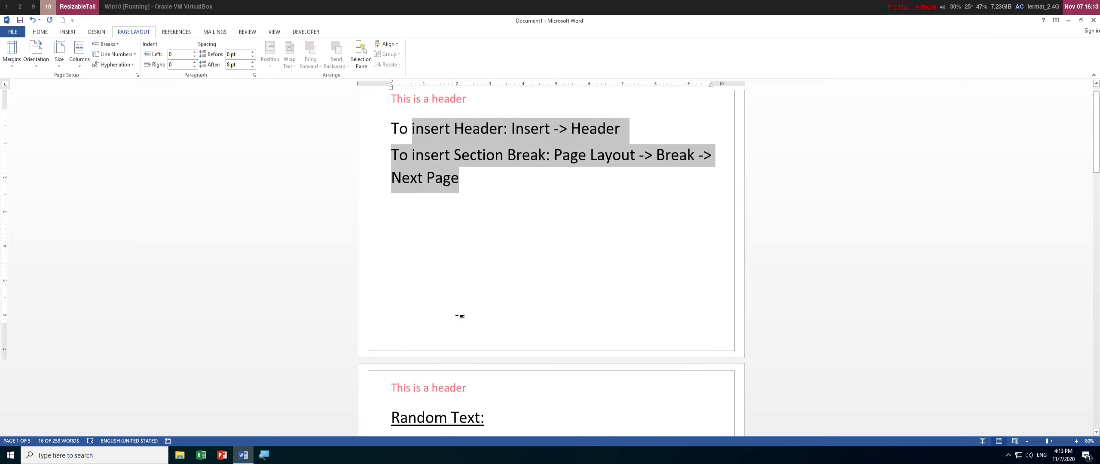
# Open the headers for editing and unlink the Section 2 header on page 2 from the previous section.
pyautogui.doubleClick(438, 103)
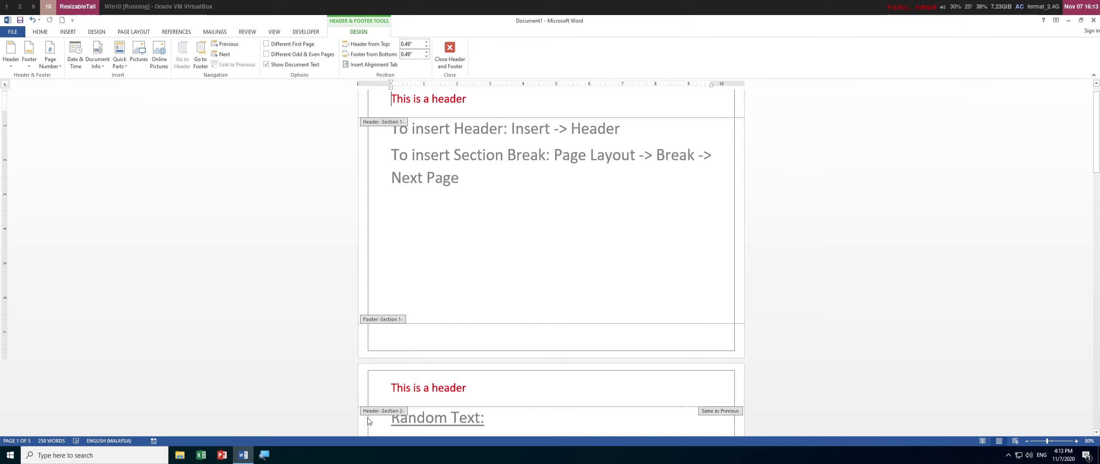
pyautogui.scroll(-1, 436, 331)
pyautogui.click(438, 355)
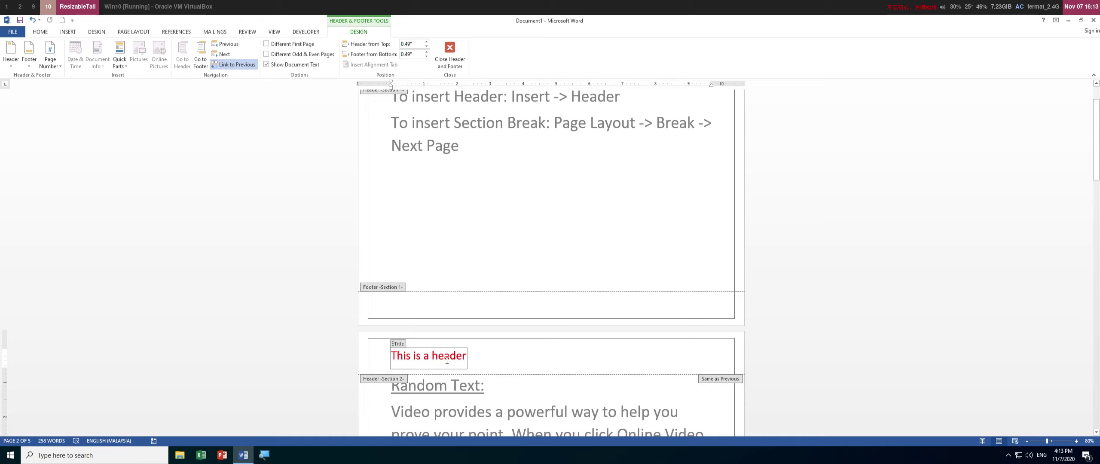
pyautogui.scroll(-2, 447, 361)
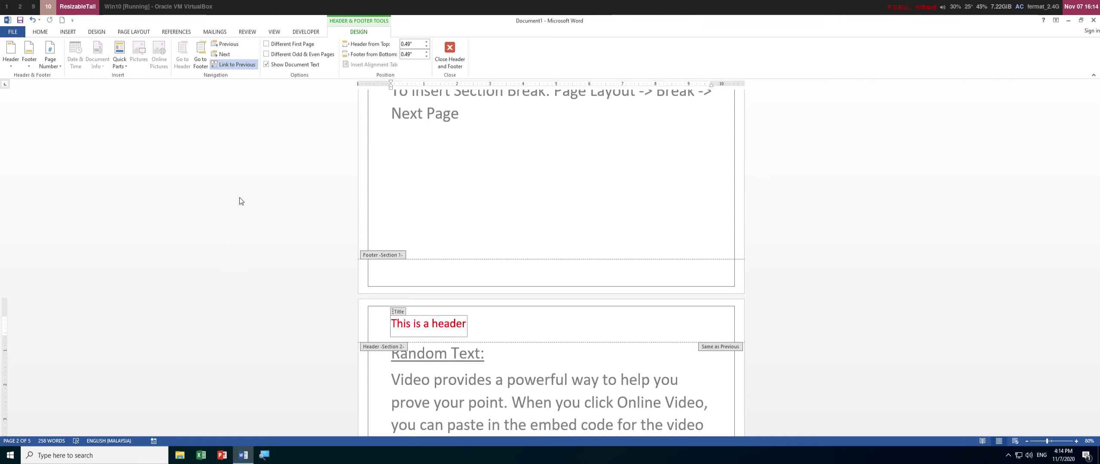
pyautogui.click(247, 68)
# Replace the Section 2 header text with "This is a new header" and return to the document body.
pyautogui.scroll(-5, 270, 187)
pyautogui.scroll(2, 417, 245)
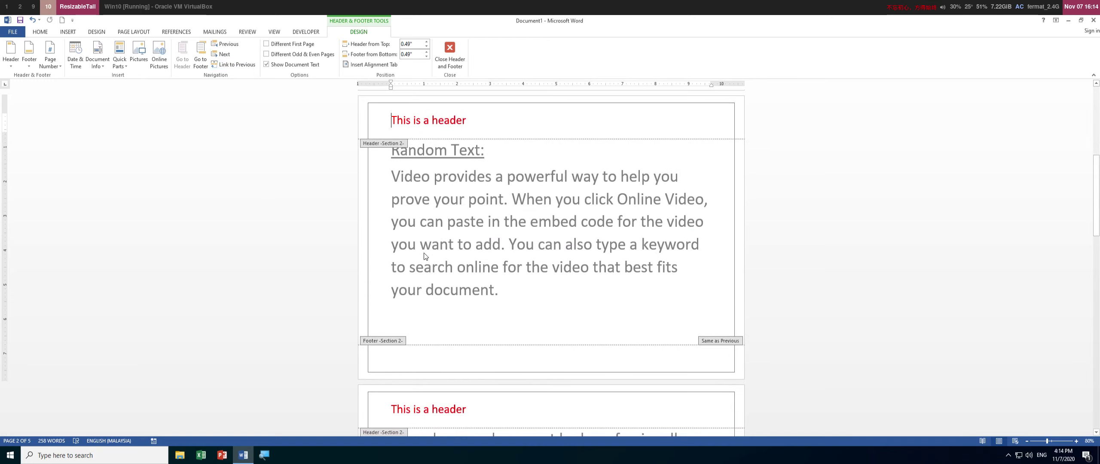
pyautogui.scroll(1, 413, 228)
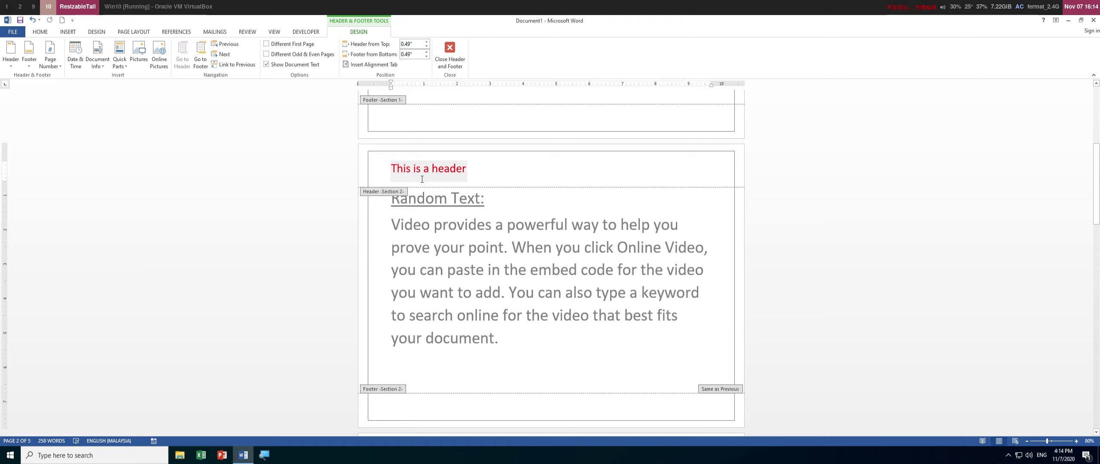
pyautogui.click(399, 157)
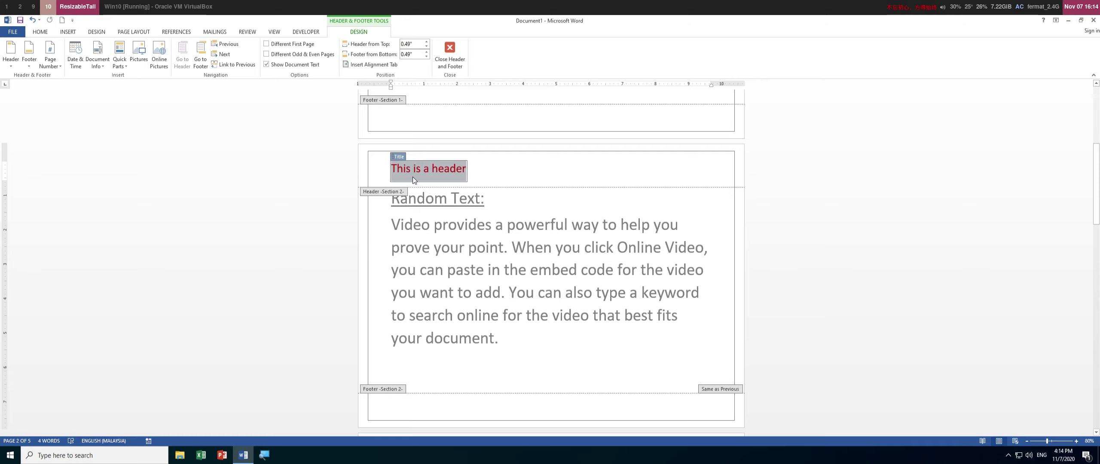
pyautogui.press('Delete')
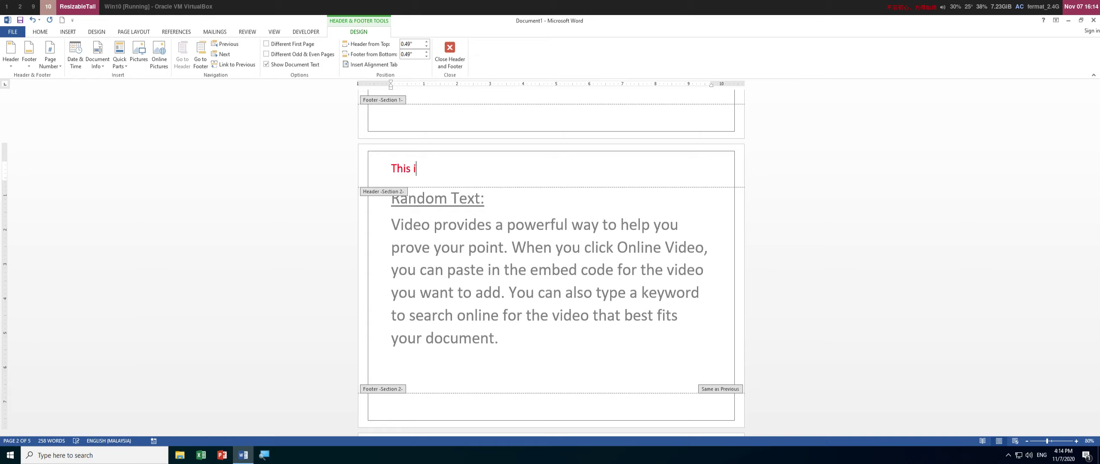
pyautogui.write('This is a new header')
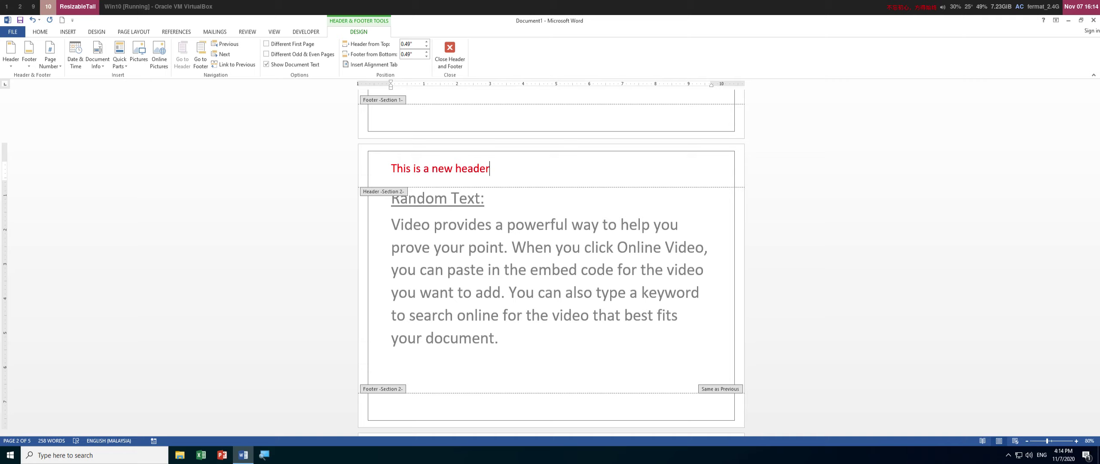
pyautogui.scroll(3, 539, 228)
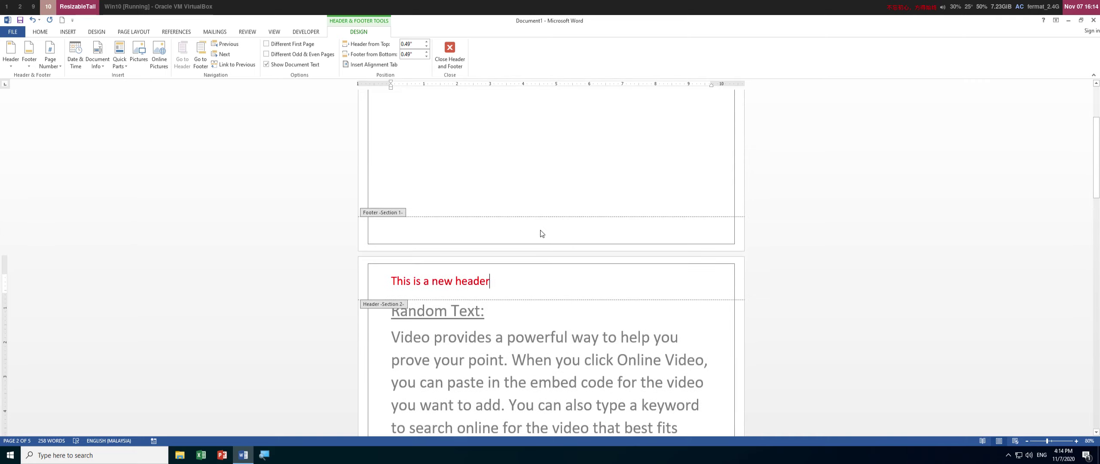
pyautogui.scroll(3, 541, 234)
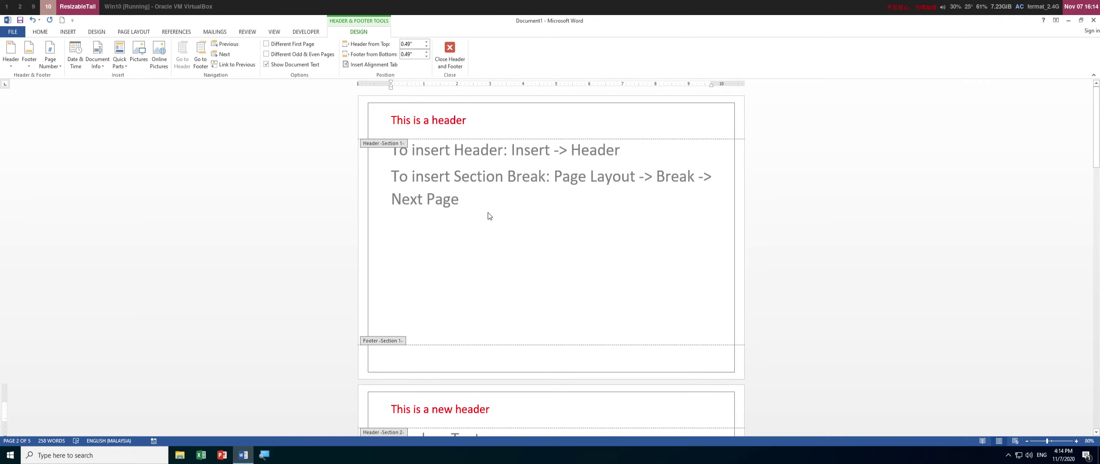
pyautogui.doubleClick(489, 209)
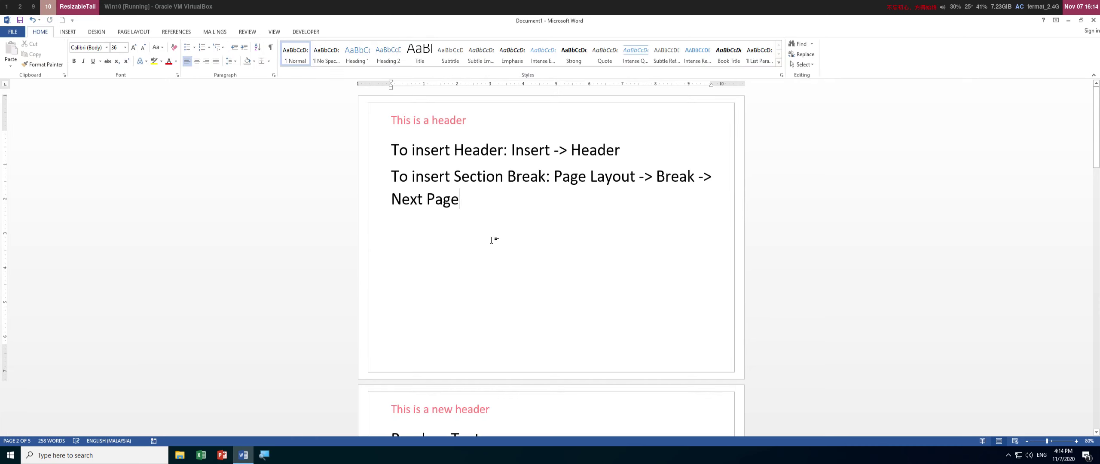
# Examine the header on each page through to the end of the document, and return to page 1.
pyautogui.click(464, 138)
pyautogui.scroll(-2, 472, 309)
pyautogui.scroll(-6, 459, 326)
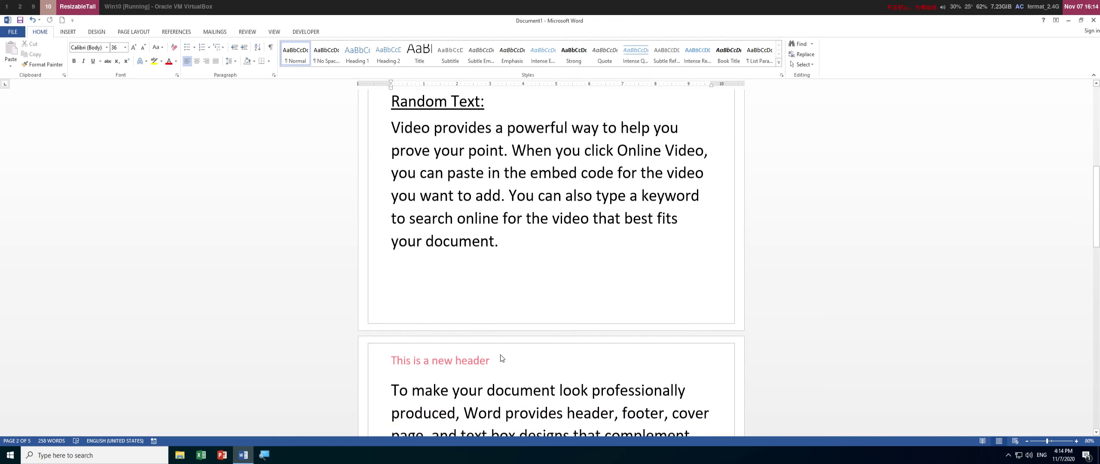
pyautogui.scroll(-4, 503, 356)
pyautogui.scroll(-6, 521, 356)
pyautogui.scroll(-5, 528, 354)
pyautogui.scroll(-1, 535, 352)
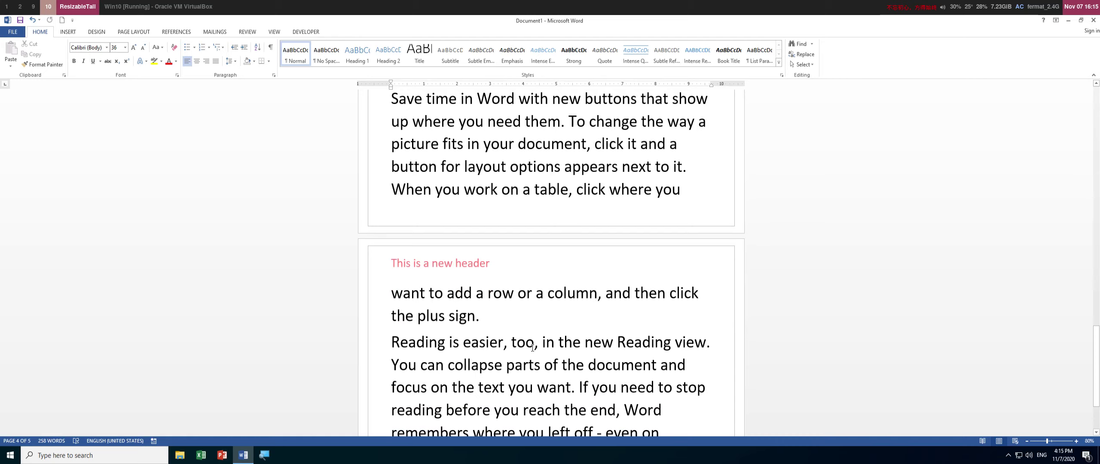
pyautogui.scroll(-2, 549, 344)
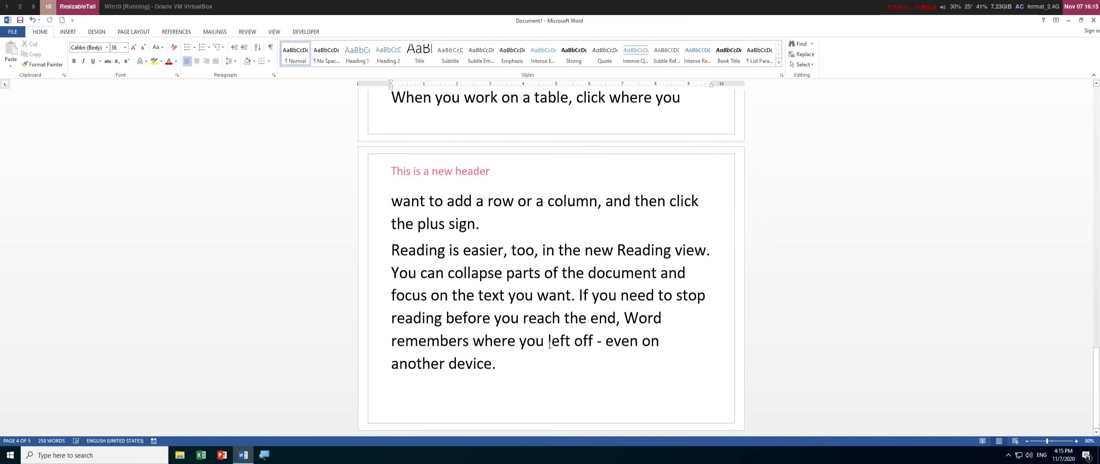
pyautogui.scroll(12, 573, 331)
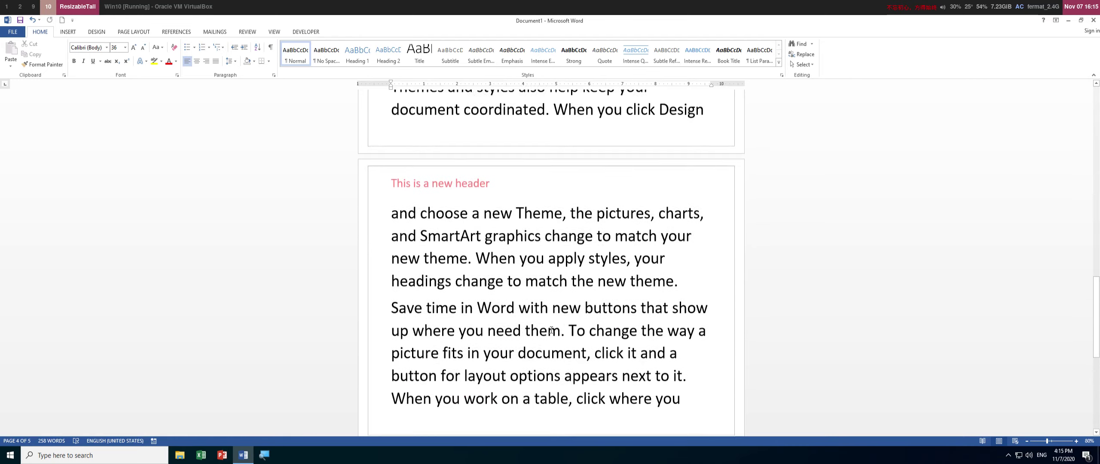
pyautogui.scroll(11, 552, 325)
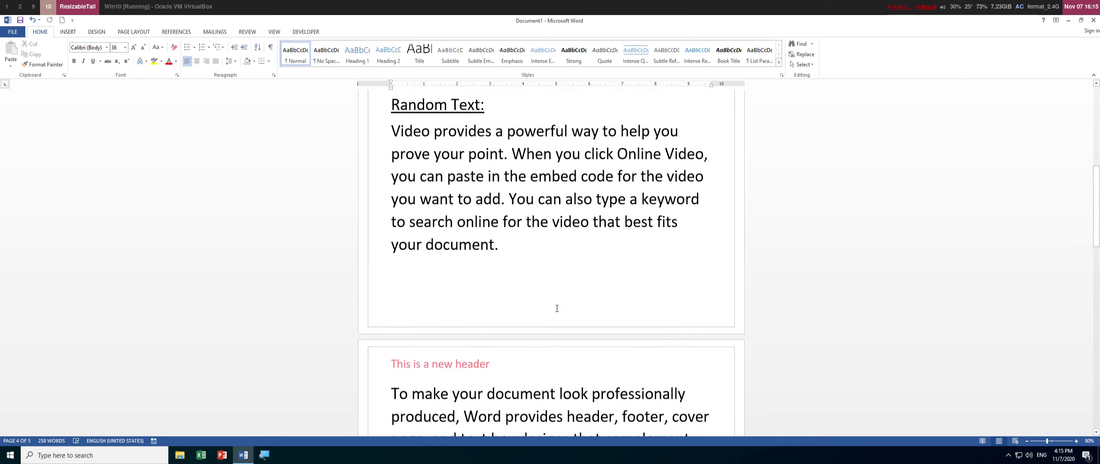
pyautogui.scroll(2, 541, 292)
# Add a line below the section break instruction on page 1 reading "To unlink: Design -> Link to Previous".
pyautogui.click(495, 201)
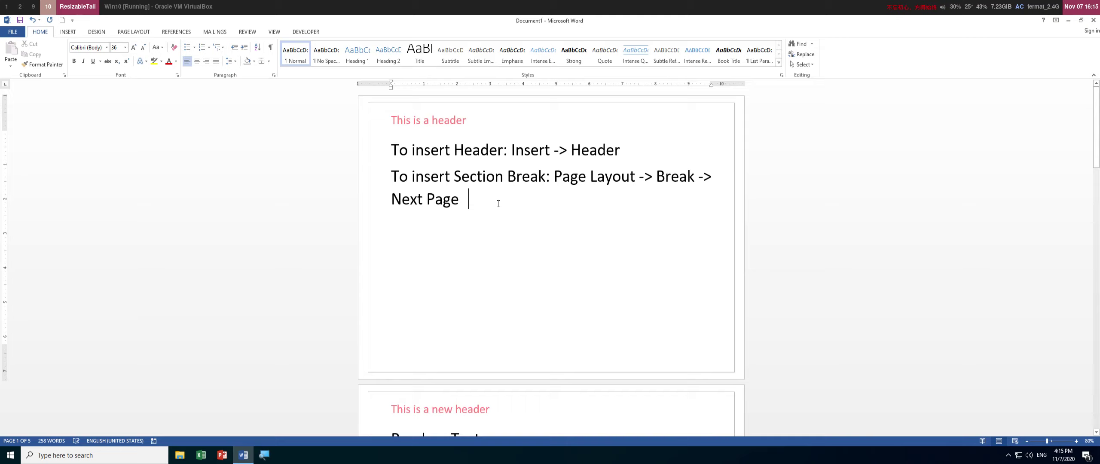
pyautogui.press('Return')
pyautogui.moveTo(459, 202); pyautogui.dragTo(477, 207)
pyautogui.press('BackSpace')
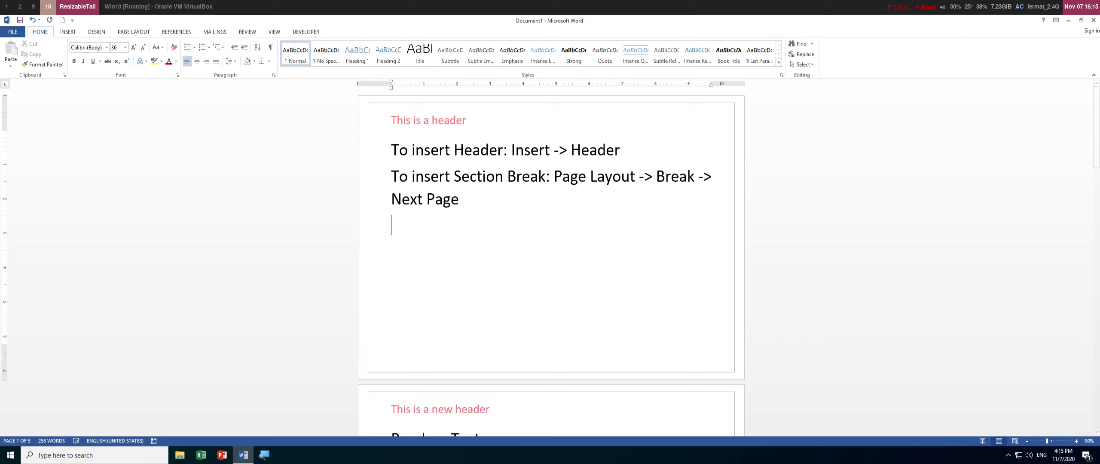
pyautogui.write('To unlink')
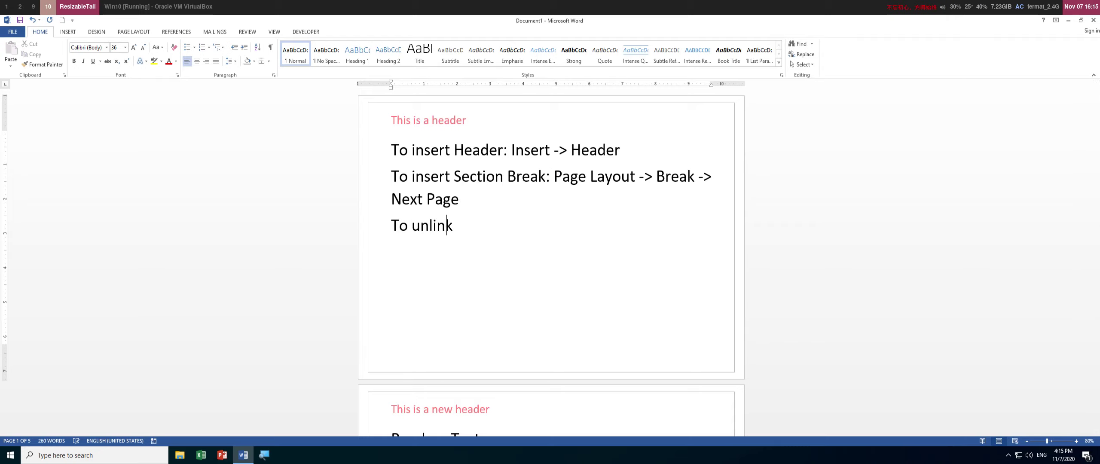
pyautogui.write(': Design -> Link to Previ')
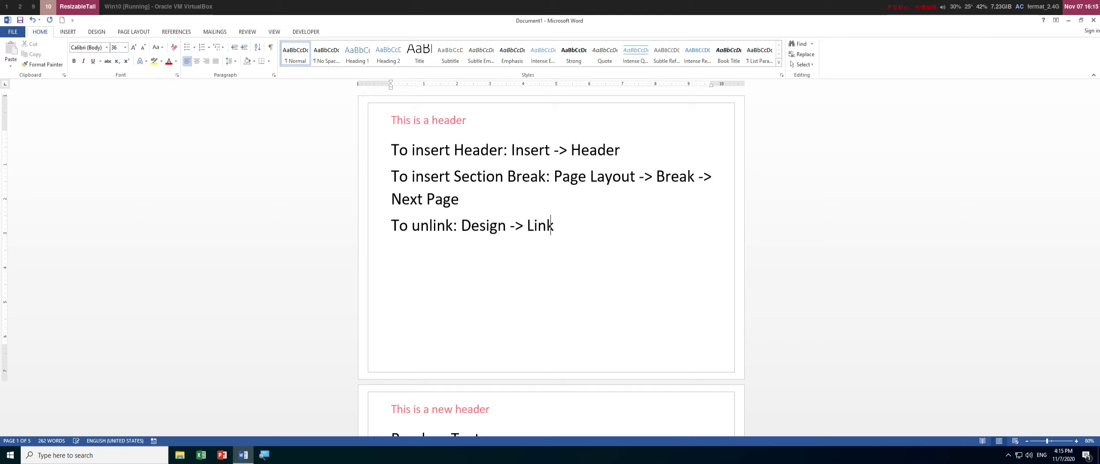
pyautogui.write('ous')
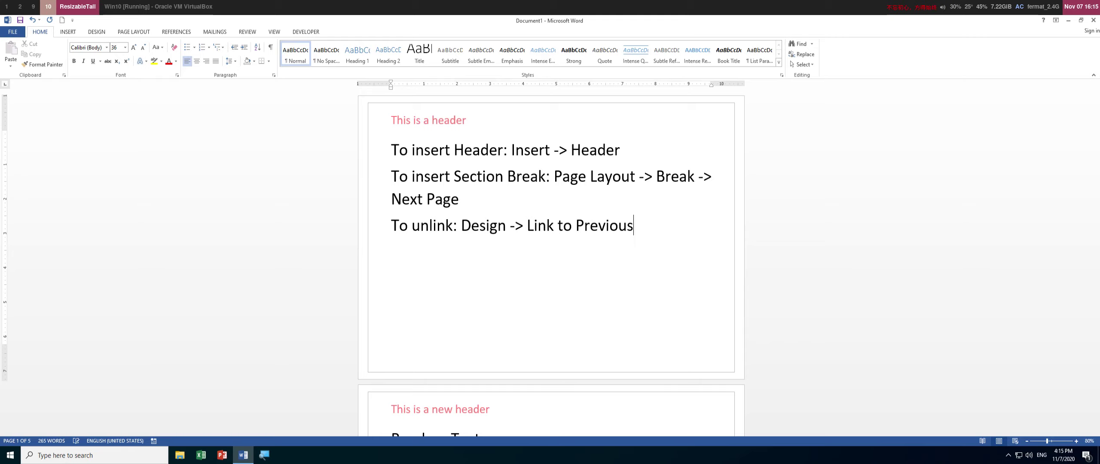
# Open the headers to look at the Link to Previous option for Section 2, and return to the body text.
pyautogui.click(415, 150)
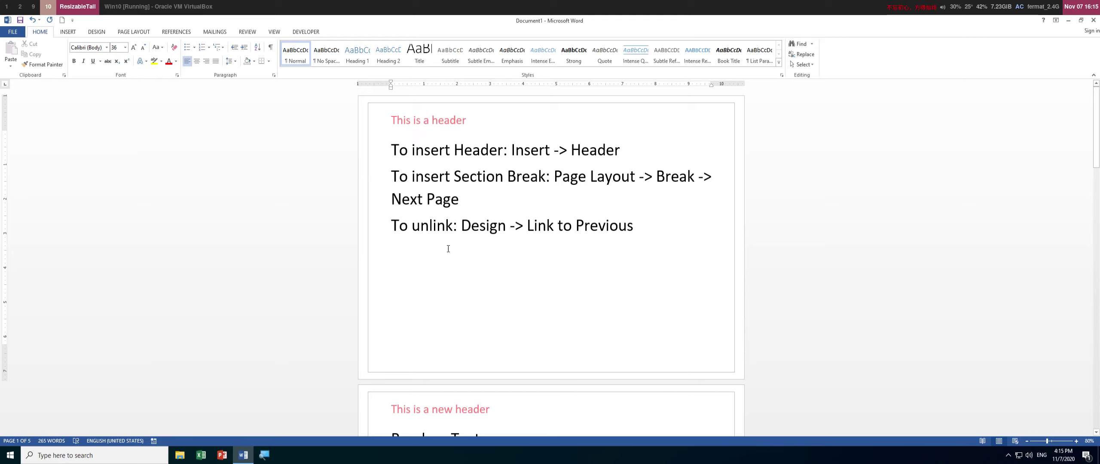
pyautogui.doubleClick(437, 128)
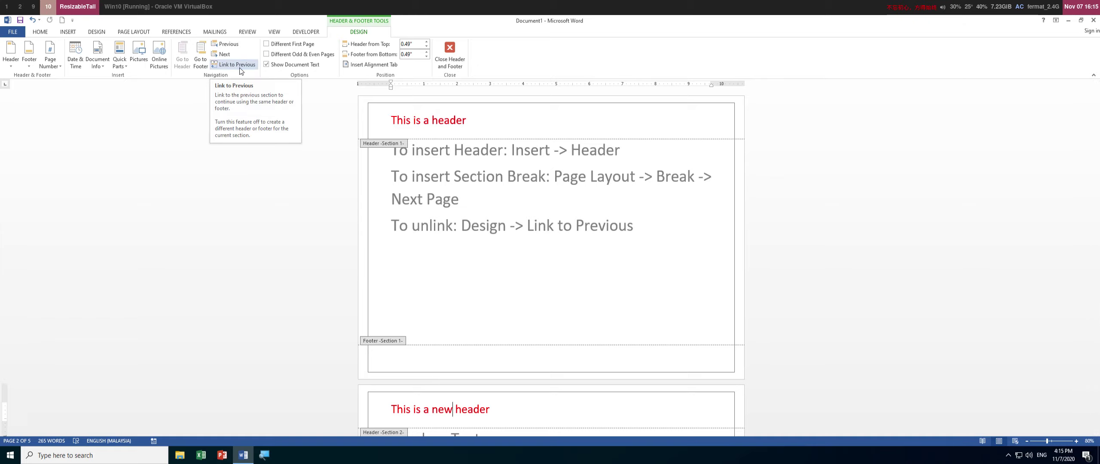
pyautogui.doubleClick(546, 227)
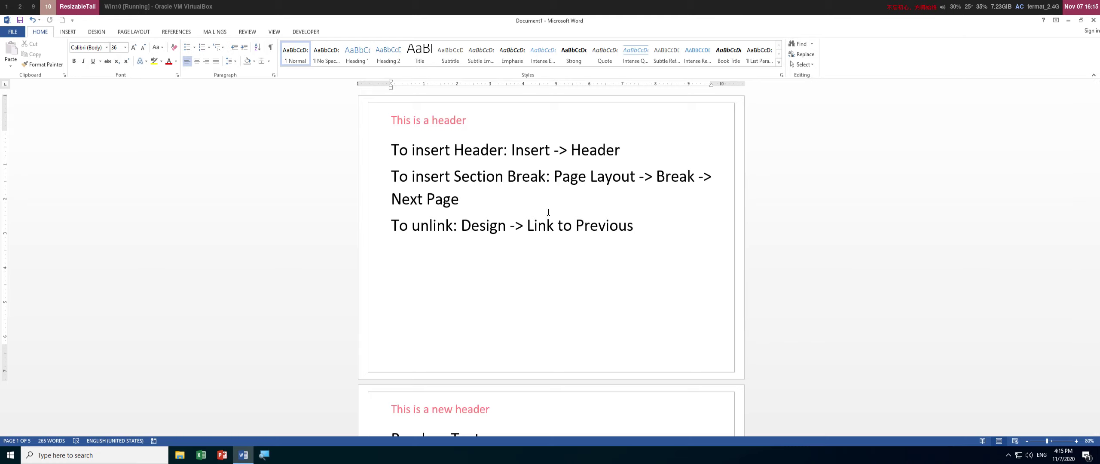
# Open the Section 1 header, remove its title control and enter the word "Section" followed by a space.
pyautogui.doubleClick(441, 128)
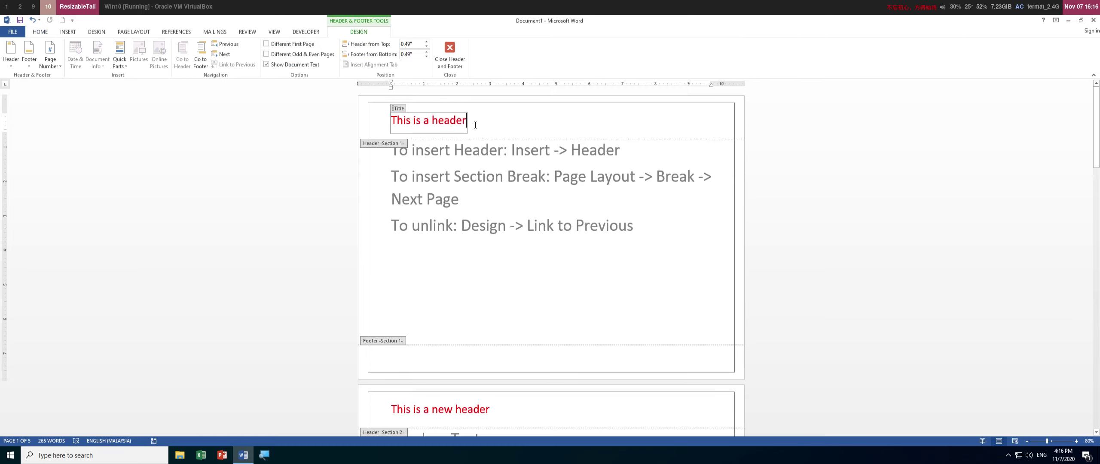
pyautogui.click(403, 105)
pyautogui.press('Delete')
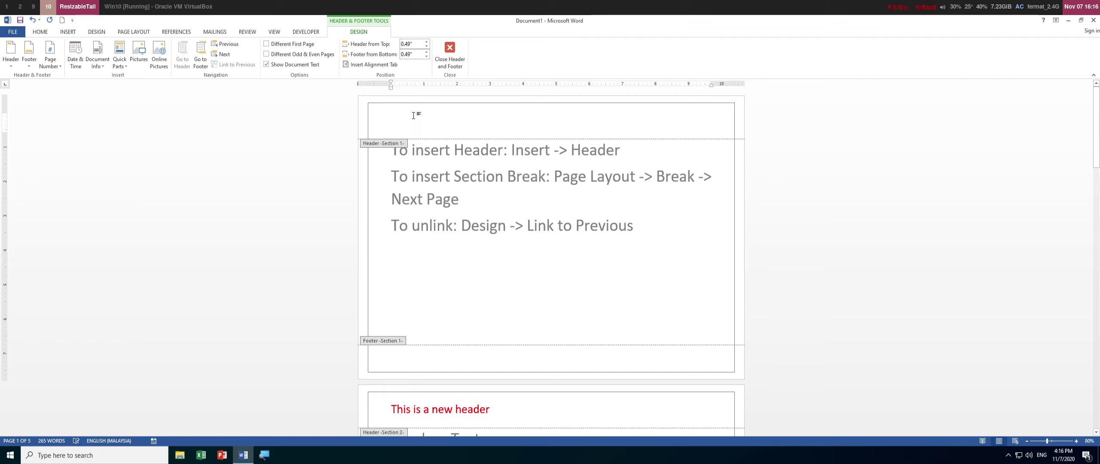
pyautogui.write('Secito')
pyautogui.press('BackSpace')
pyautogui.press('BackSpace')
pyautogui.press('BackSpace')
pyautogui.write('tion')
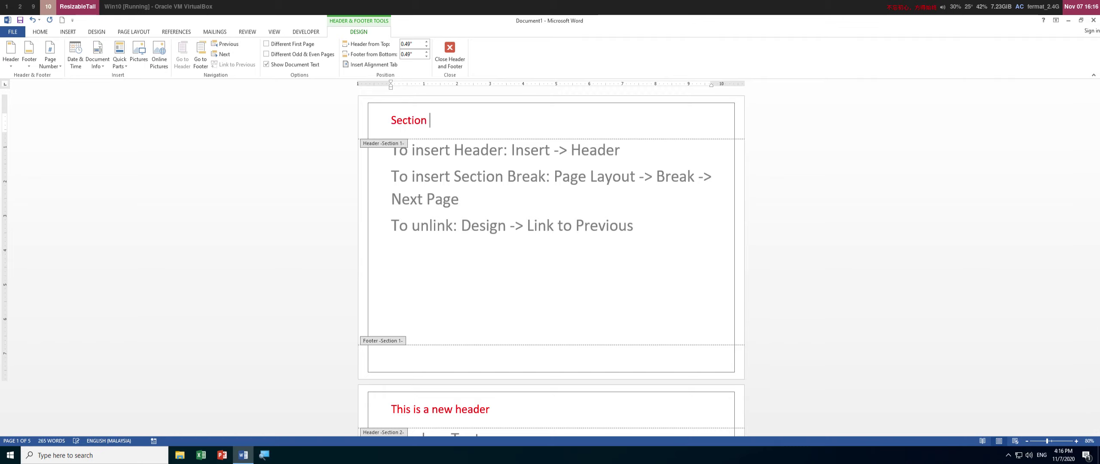
# Insert a Section field in the "1, 2, 3, ..." number format after the word "Section" in the header.
pyautogui.click(65, 35)
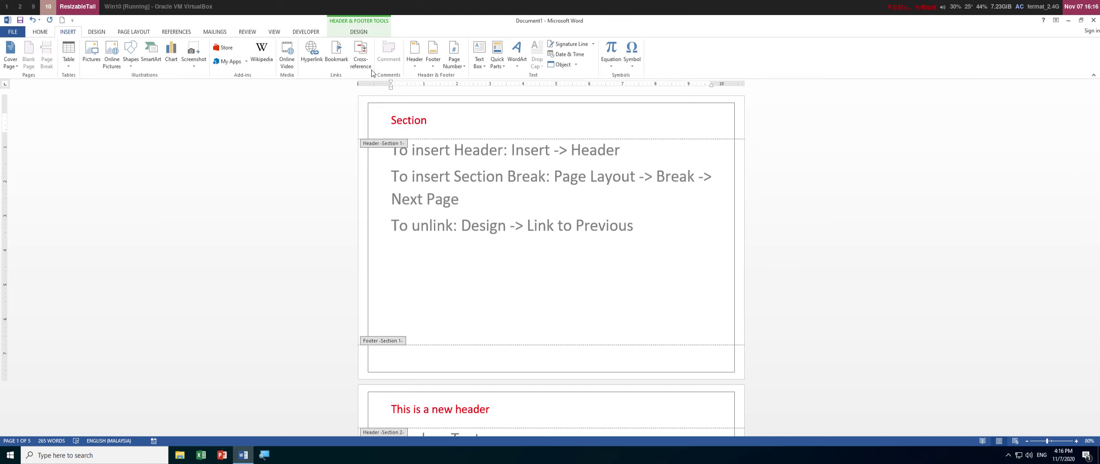
pyautogui.click(495, 65)
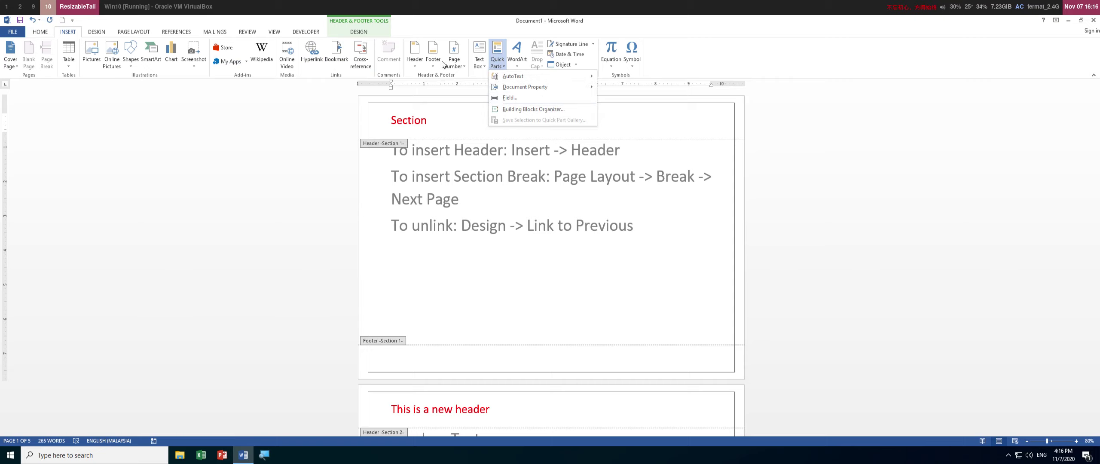
pyautogui.click(520, 99)
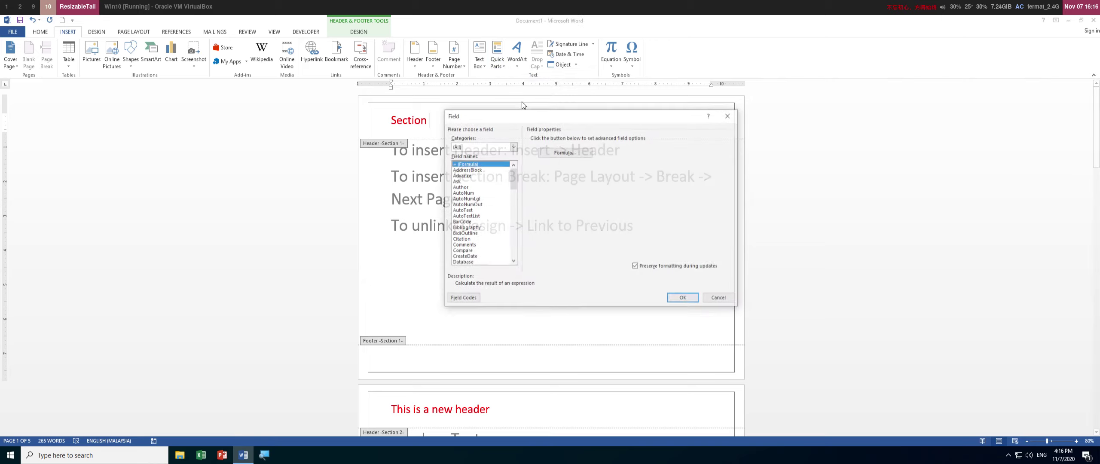
pyautogui.click(458, 247)
pyautogui.scroll(-11, 461, 249)
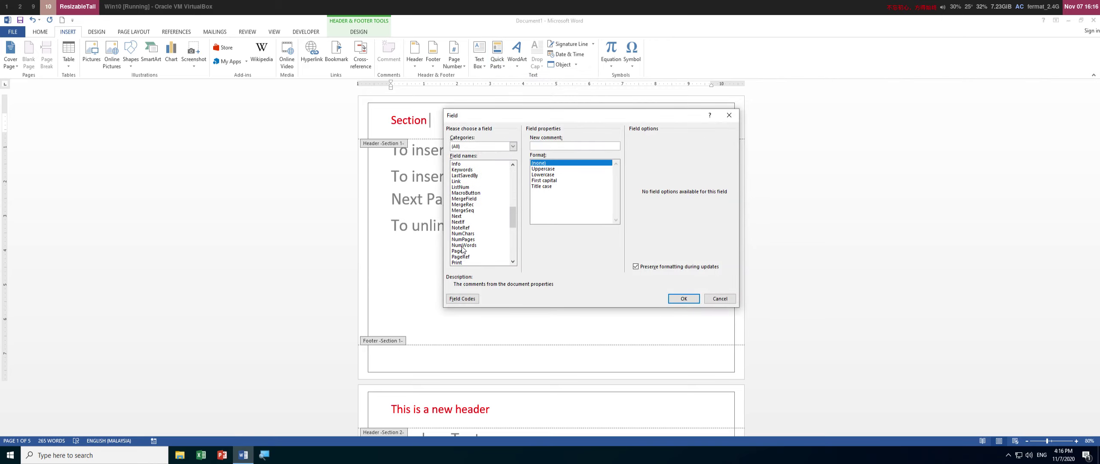
pyautogui.scroll(-1, 481, 251)
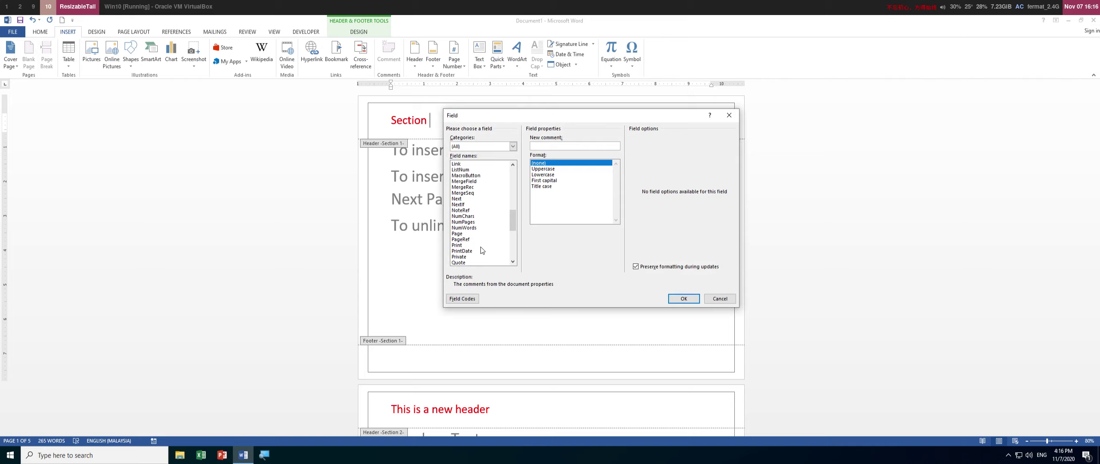
pyautogui.scroll(-3, 482, 250)
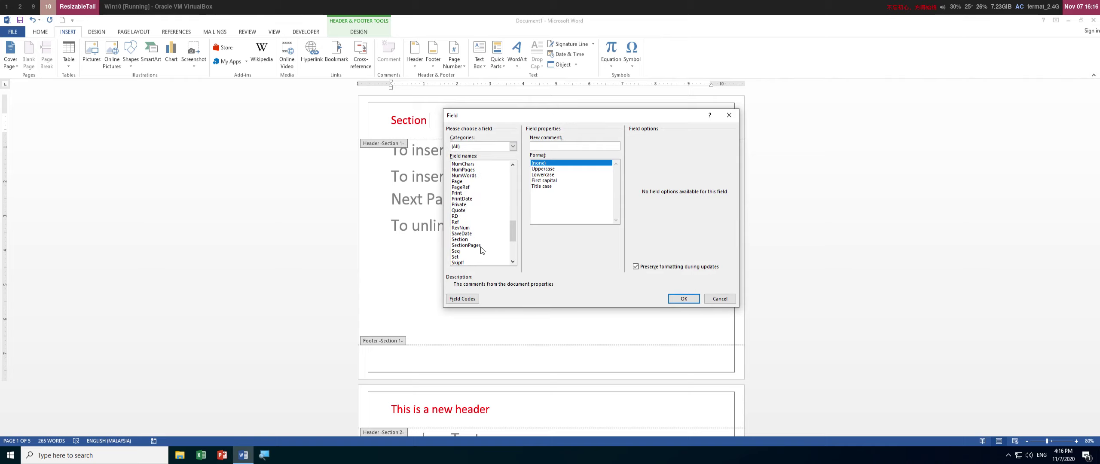
pyautogui.click(472, 240)
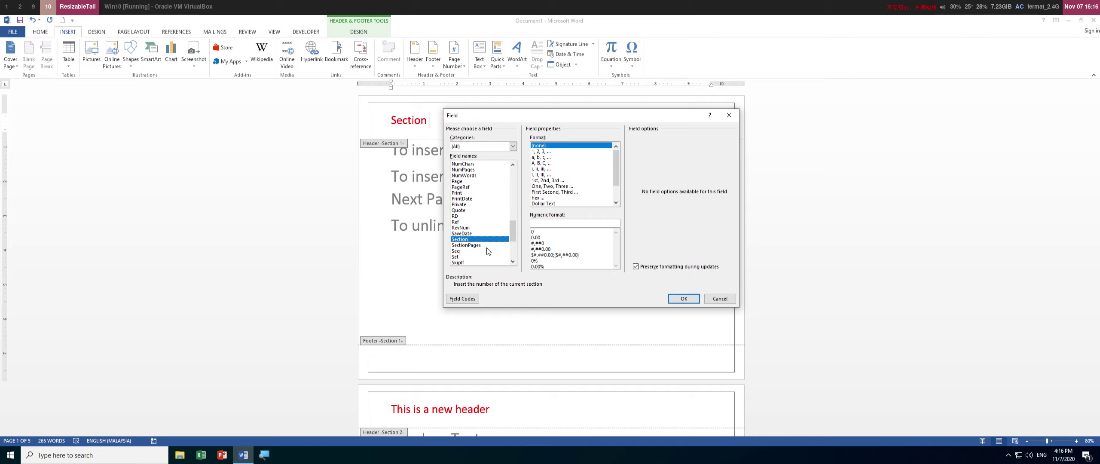
pyautogui.click(567, 152)
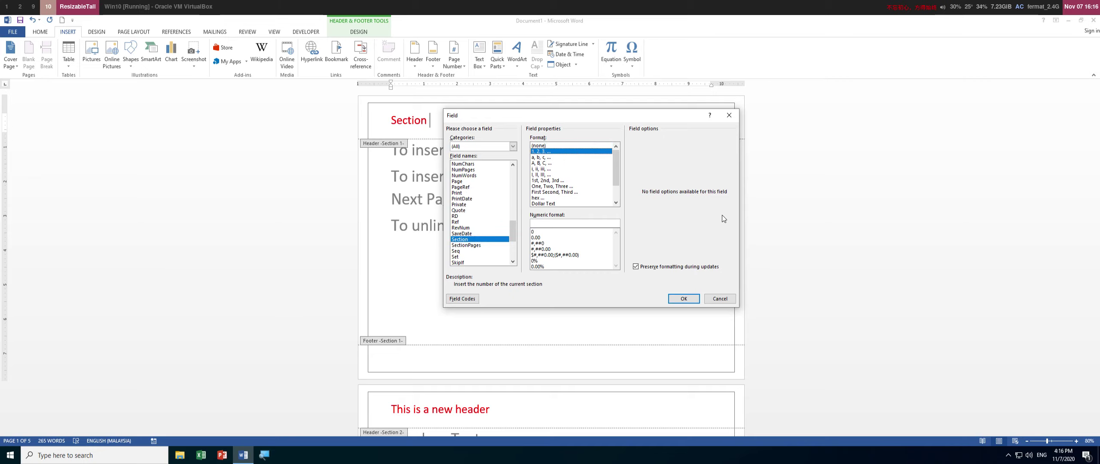
pyautogui.click(692, 302)
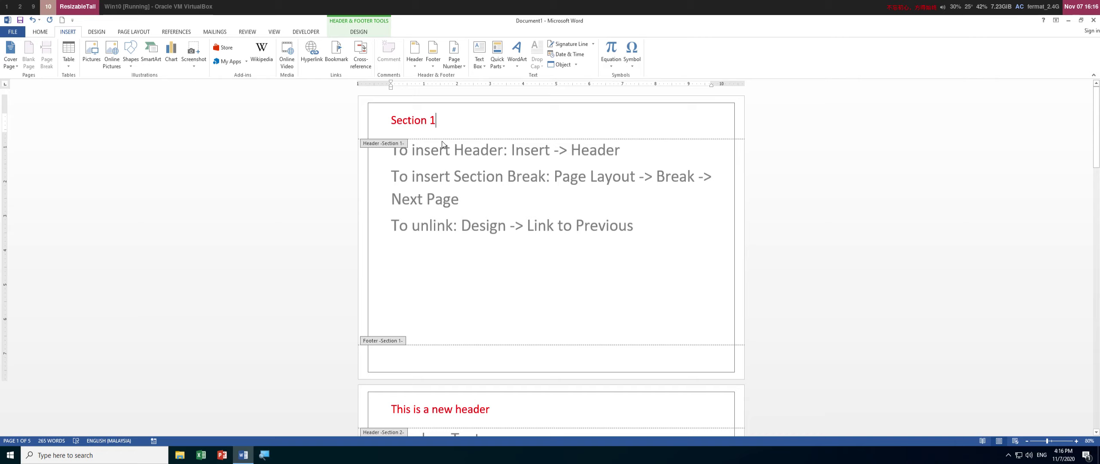
# Link the Section 2 header to the previous section, discarding its own header text, and return to the document body.
pyautogui.scroll(-1, 449, 257)
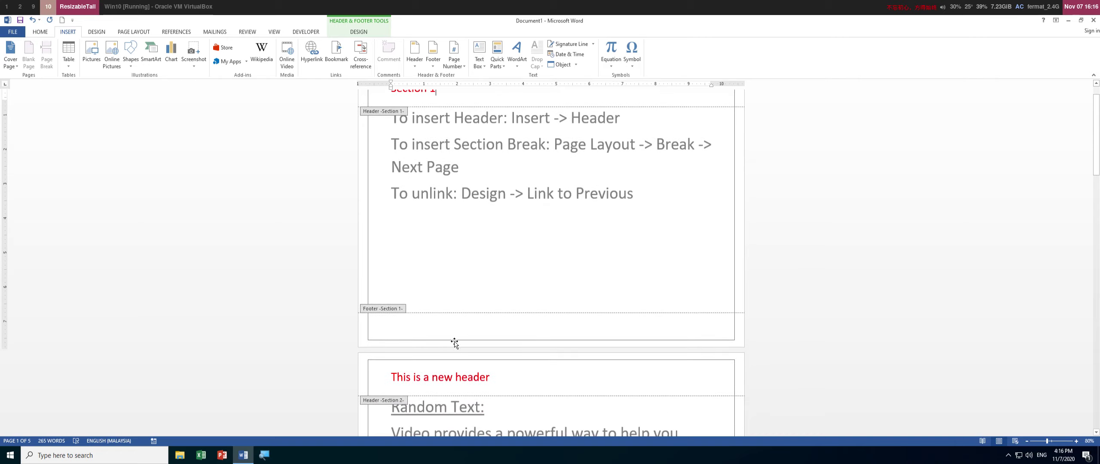
pyautogui.click(474, 377)
pyautogui.moveTo(494, 378); pyautogui.dragTo(404, 377)
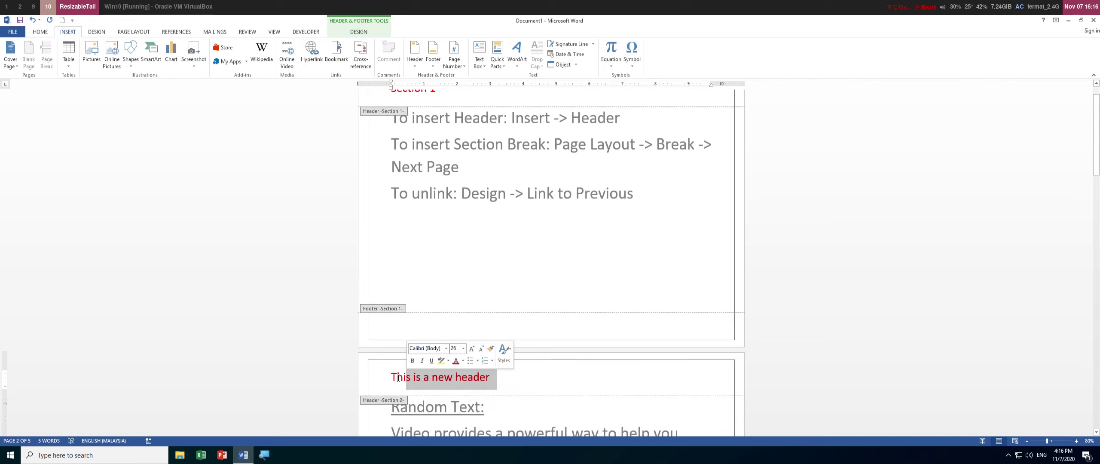
pyautogui.click(367, 34)
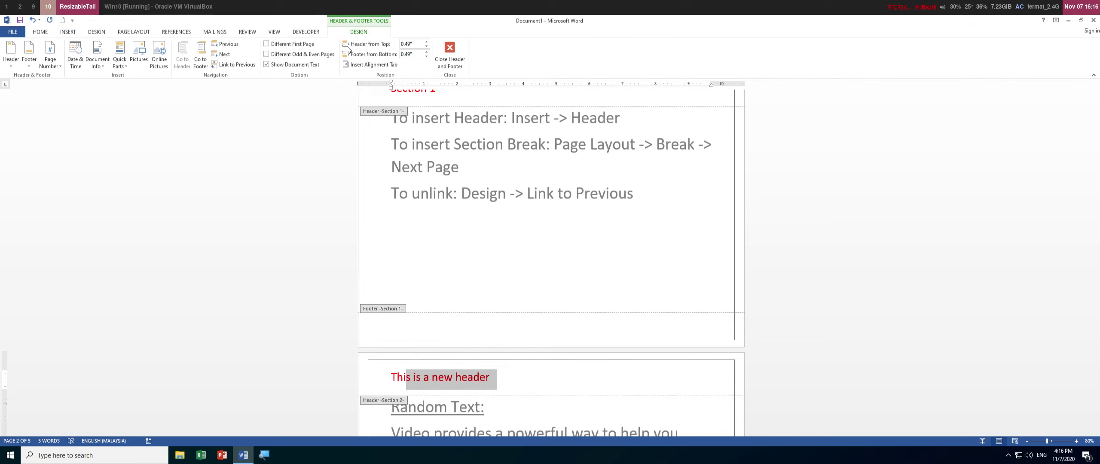
pyautogui.click(251, 66)
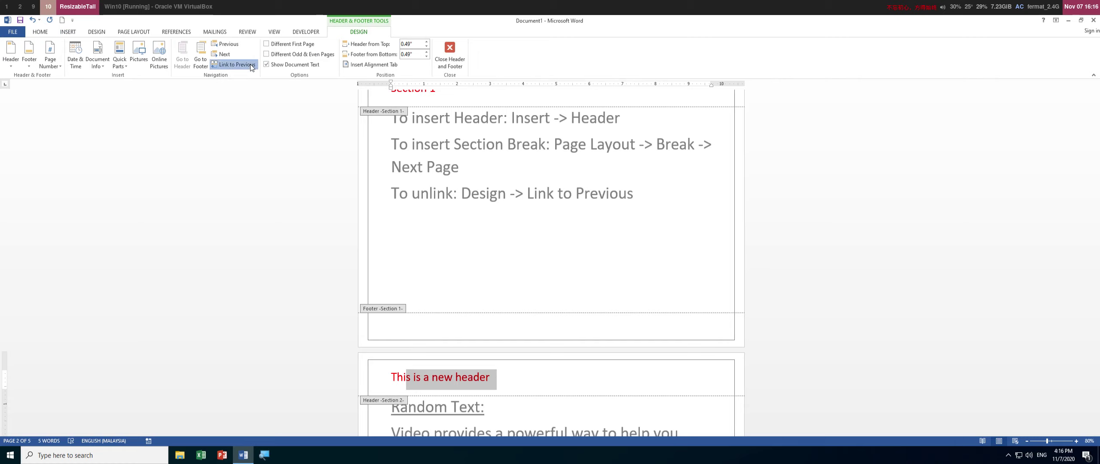
pyautogui.click(535, 261)
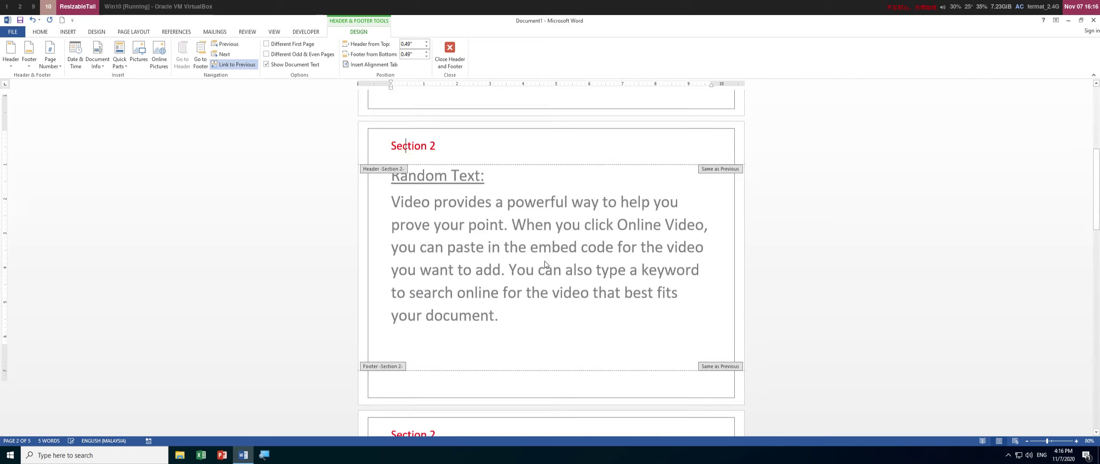
pyautogui.scroll(1, 507, 240)
pyautogui.scroll(3, 505, 232)
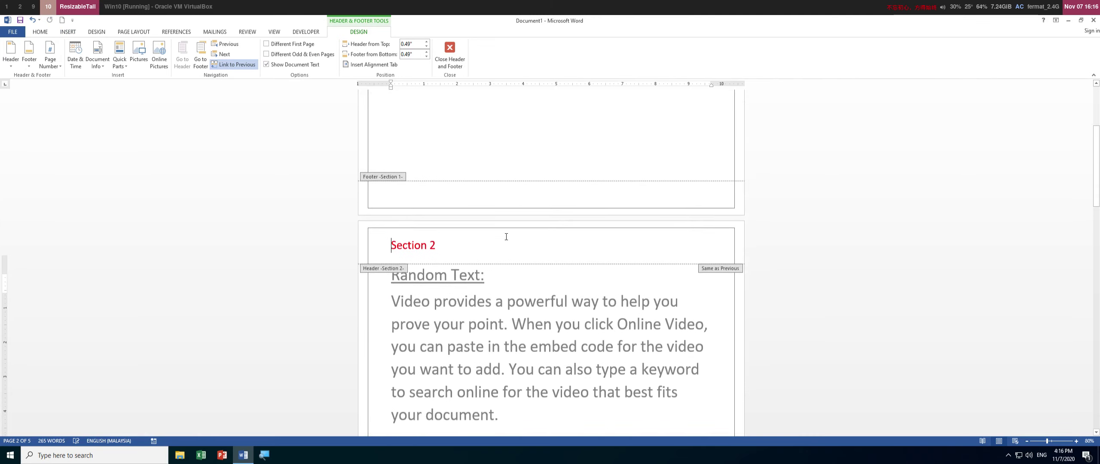
pyautogui.doubleClick(499, 214)
pyautogui.scroll(3, 494, 244)
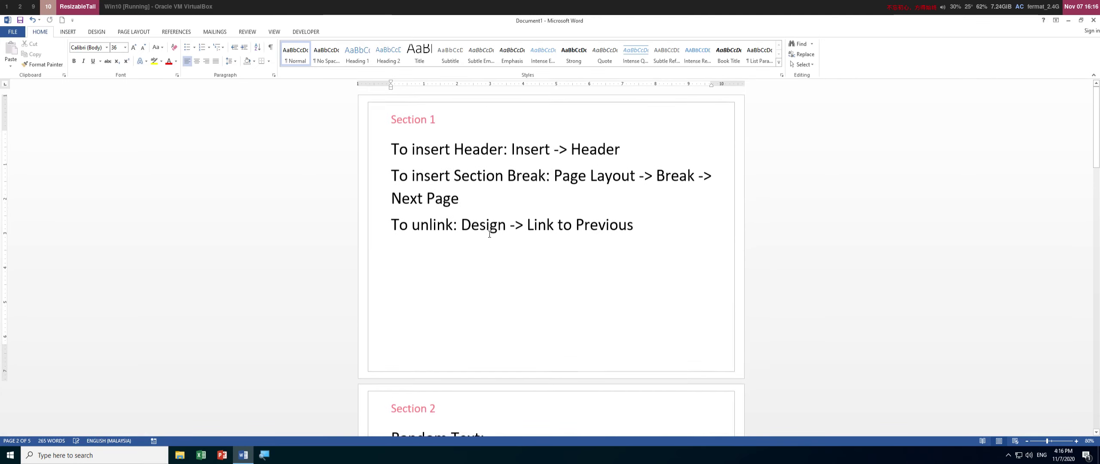
# Add a separate line reading "Section 3" above the paragraph starting "To make your document look professionally produced".
pyautogui.scroll(-5, 492, 239)
pyautogui.scroll(-5, 490, 234)
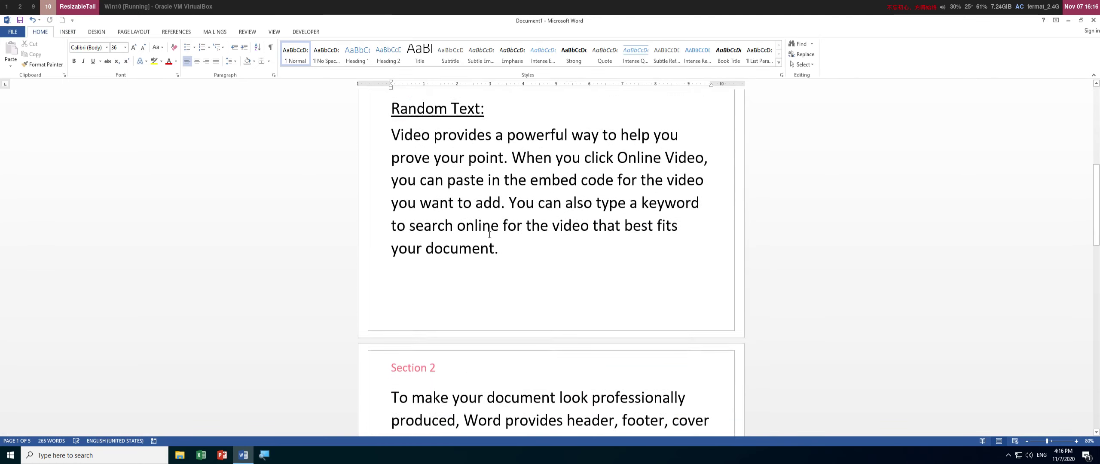
pyautogui.click(391, 360)
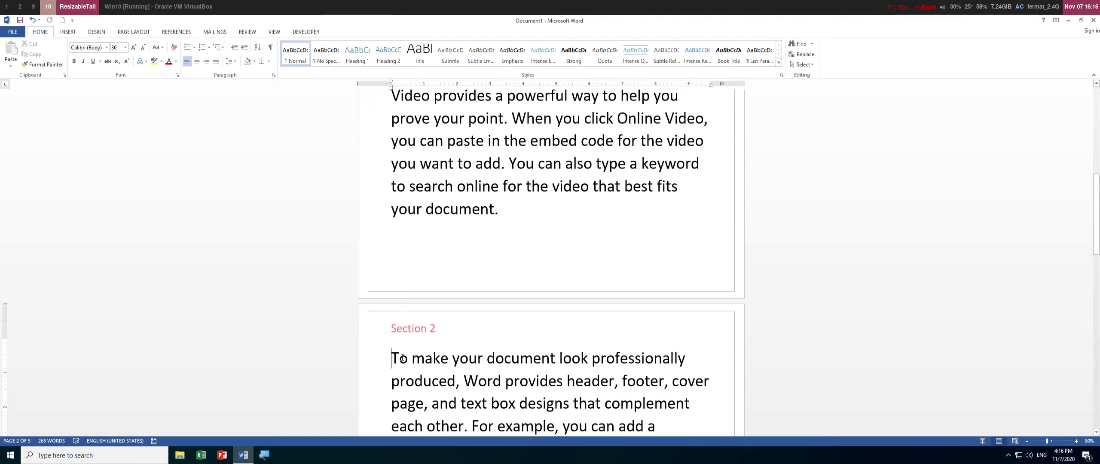
pyautogui.write('Section 3')
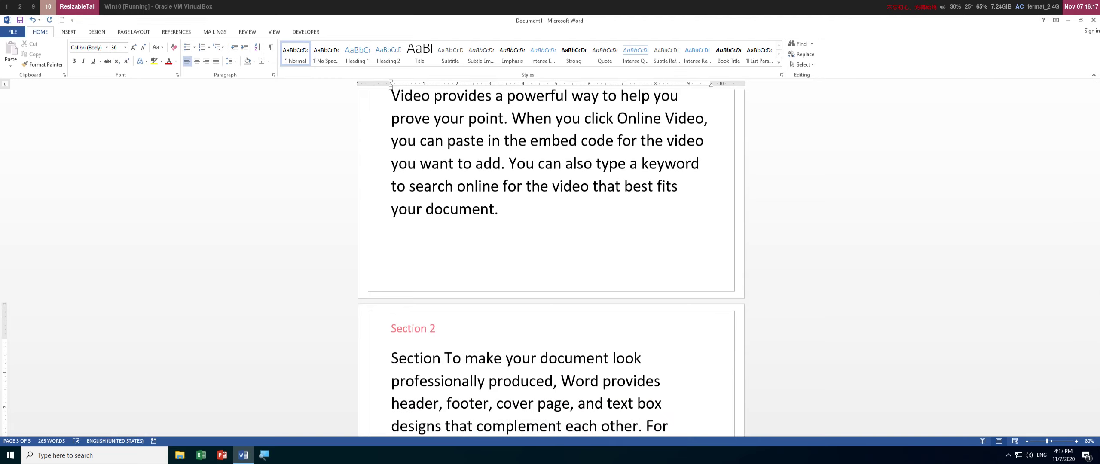
pyautogui.write(':')
pyautogui.press('BackSpace')
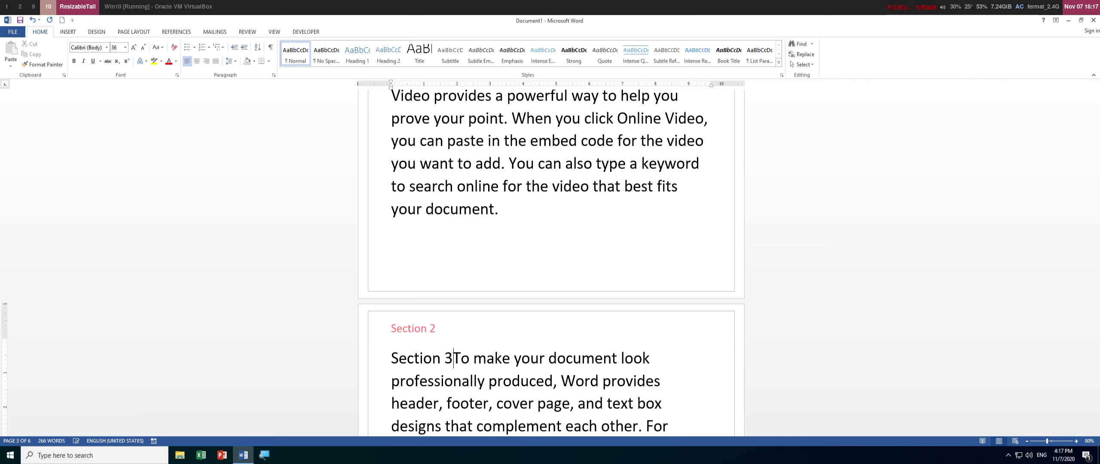
pyautogui.press('Return')
# Insert a Next Page section break directly before the "Section 3" line.
pyautogui.click(391, 235)
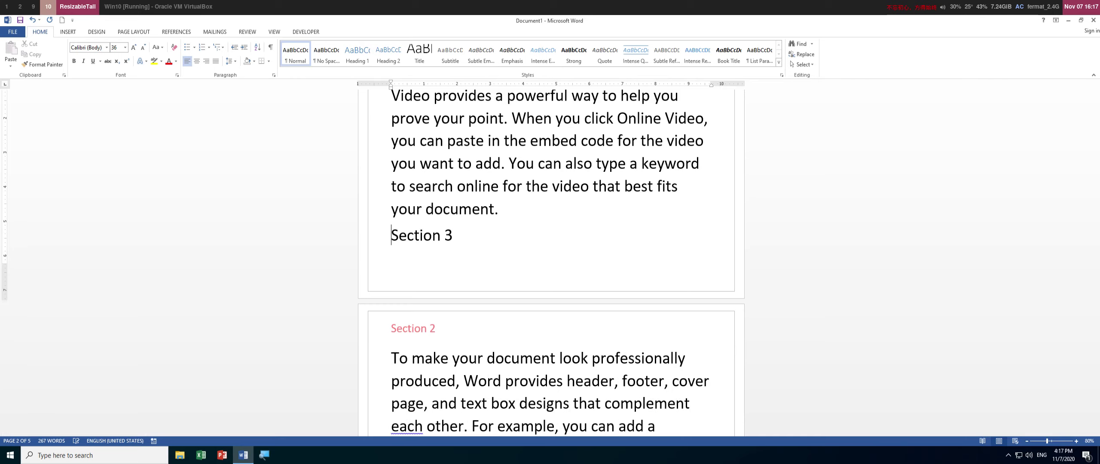
pyautogui.click(76, 34)
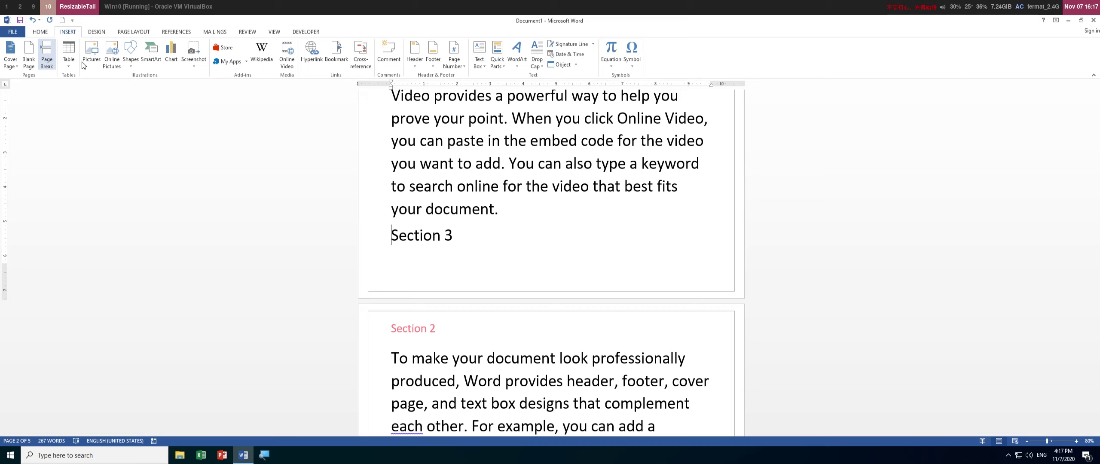
pyautogui.click(127, 33)
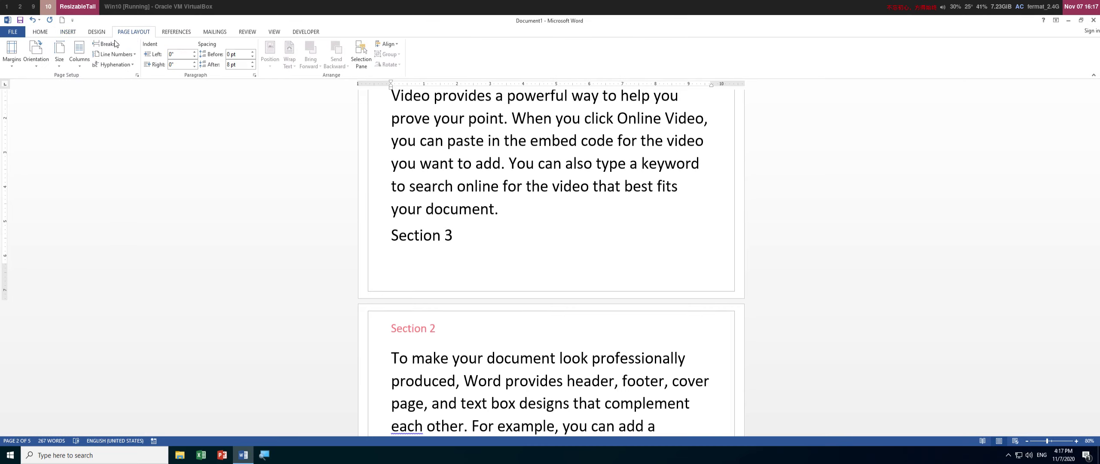
pyautogui.click(96, 46)
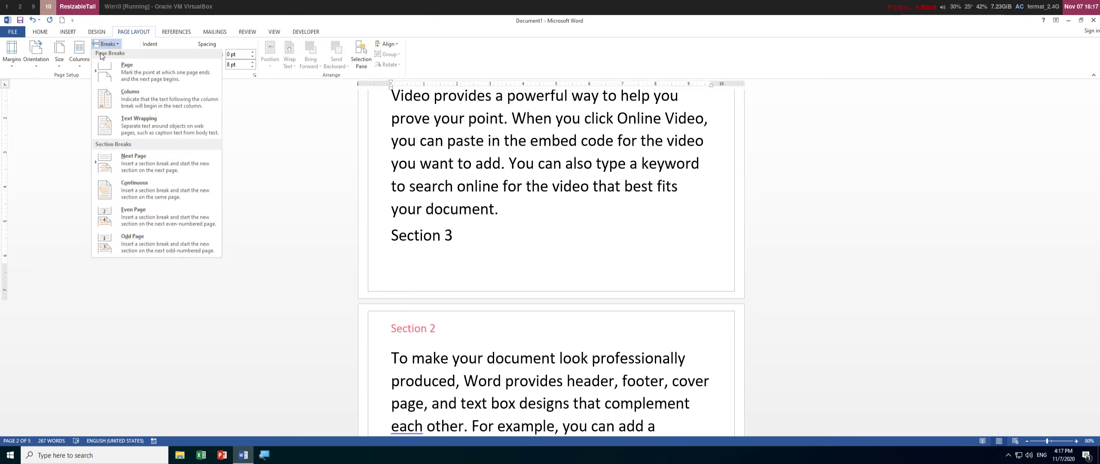
pyautogui.click(149, 166)
pyautogui.click(472, 209)
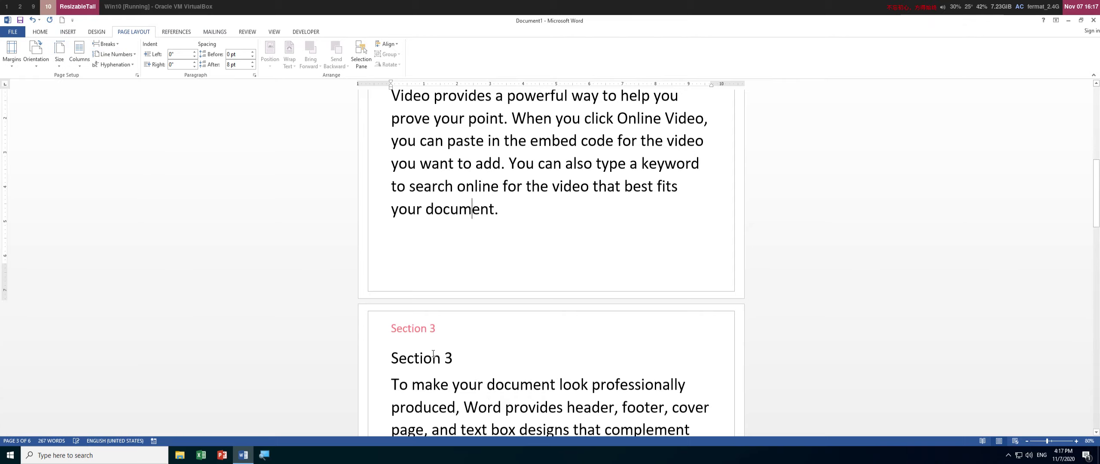
pyautogui.click(461, 358)
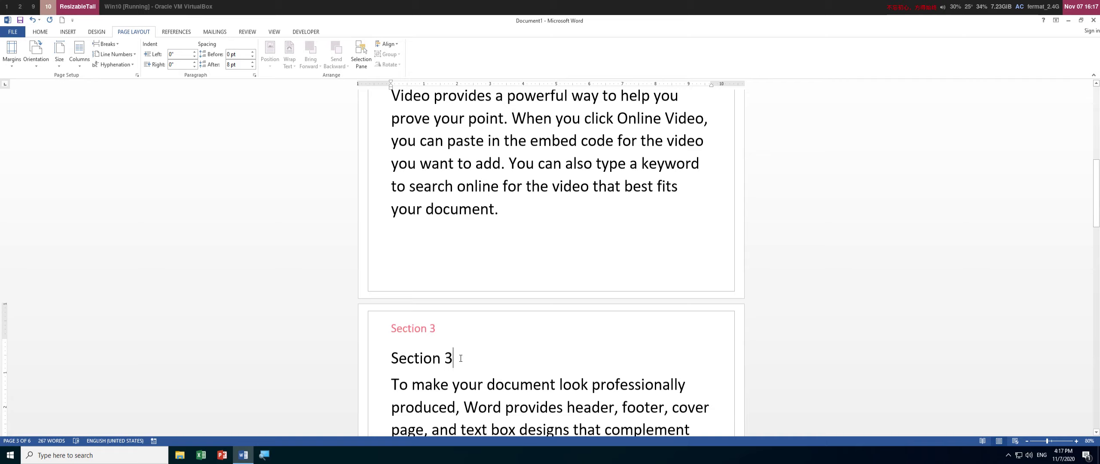
# Add a line reading "Manually change" above the "To unlink" instruction on page 1.
pyautogui.hotkey('ctrl', 'Home')
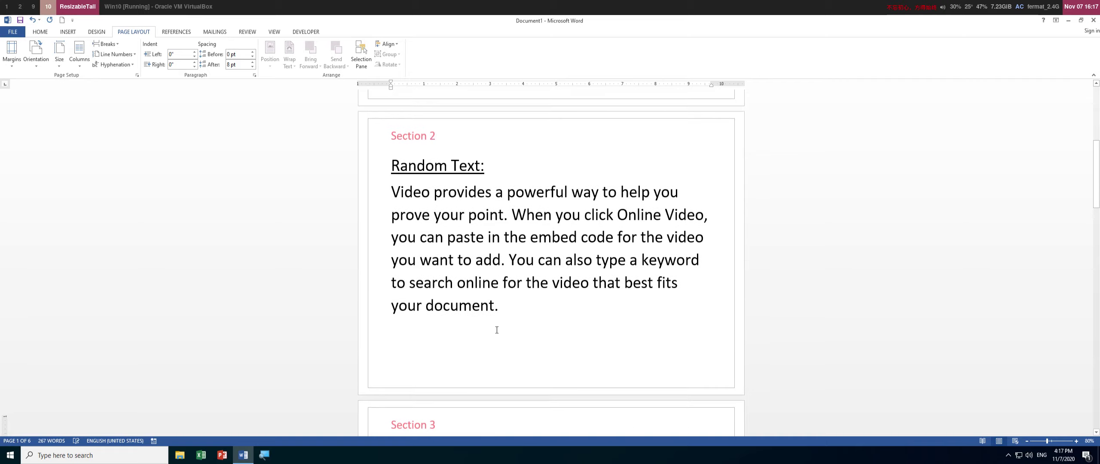
pyautogui.scroll(5, 497, 330)
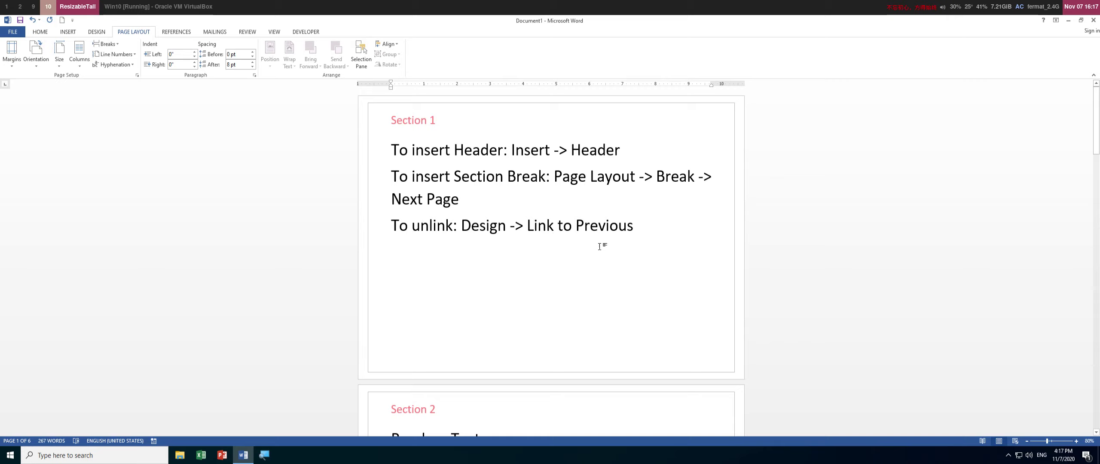
pyautogui.click(650, 236)
pyautogui.press('Home')
pyautogui.press('Return')
pyautogui.press('Up')
pyautogui.write('M')
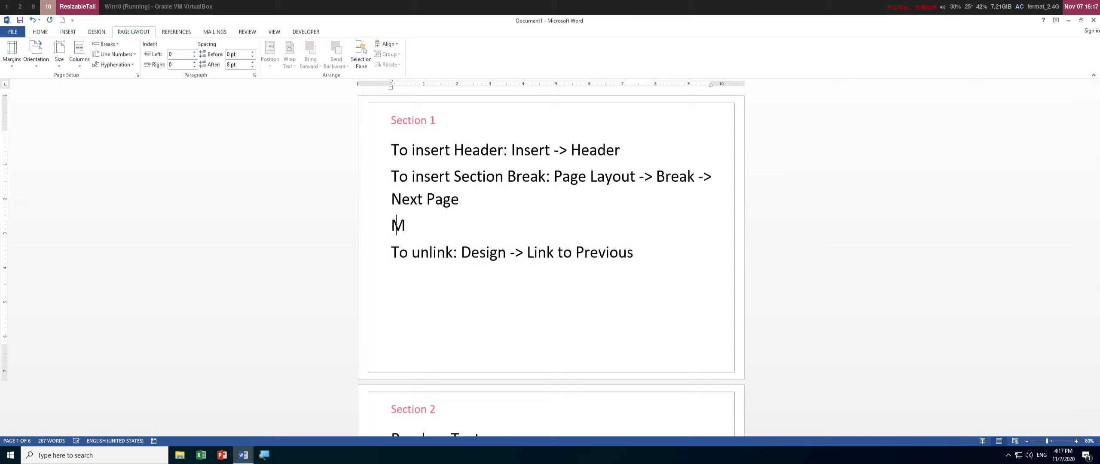
pyautogui.write('anually change')
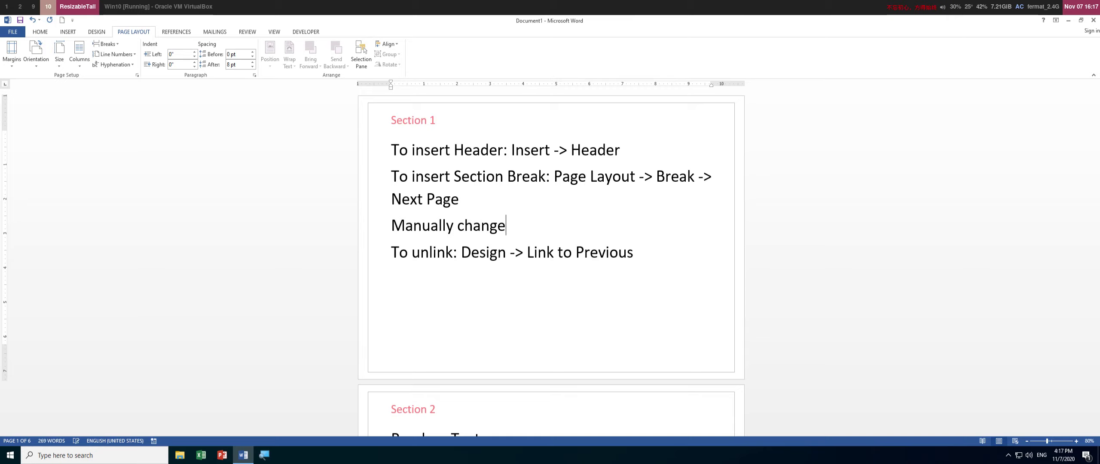
# Add the lines "Section number:" and "Insert -> Quick Parts -> Fields -> Section" below the "To unlink" instruction on page 1.
pyautogui.click(643, 257)
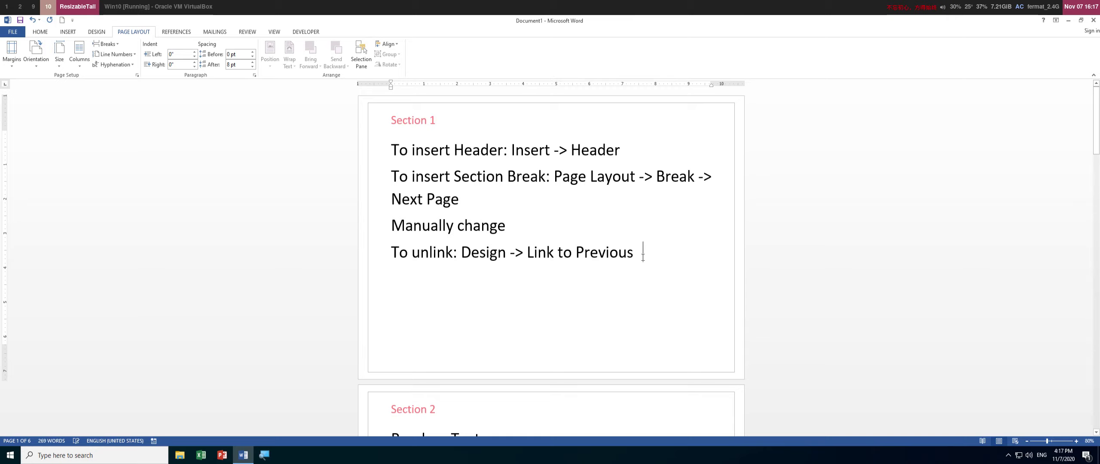
pyautogui.press('Return')
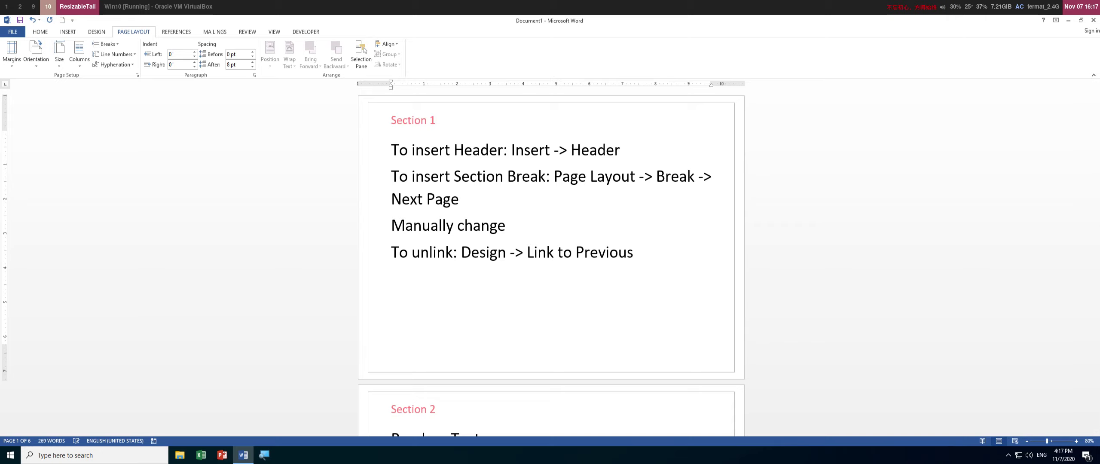
pyautogui.press('Return')
pyautogui.write('Section number:')
pyautogui.press('Return')
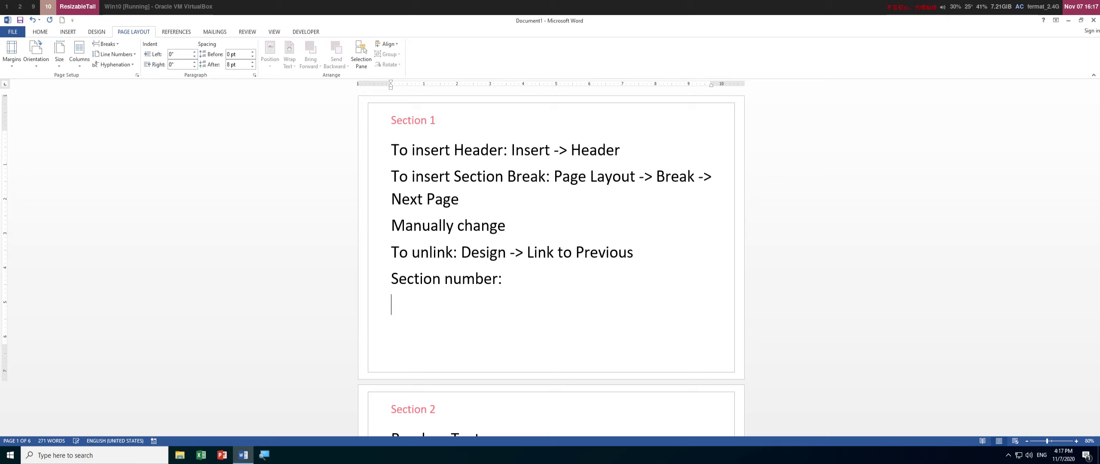
pyautogui.write('Insert -> Quick')
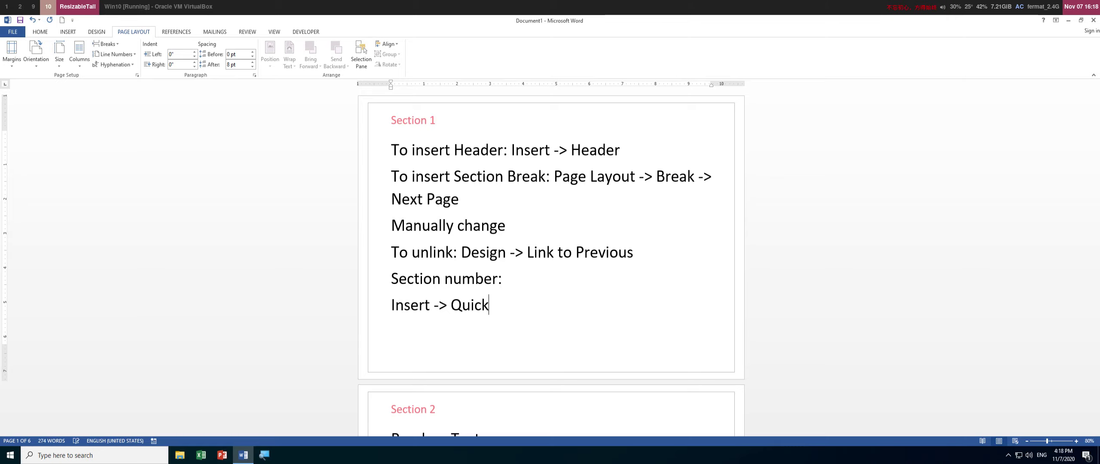
pyautogui.write(' Parts -> Fields')
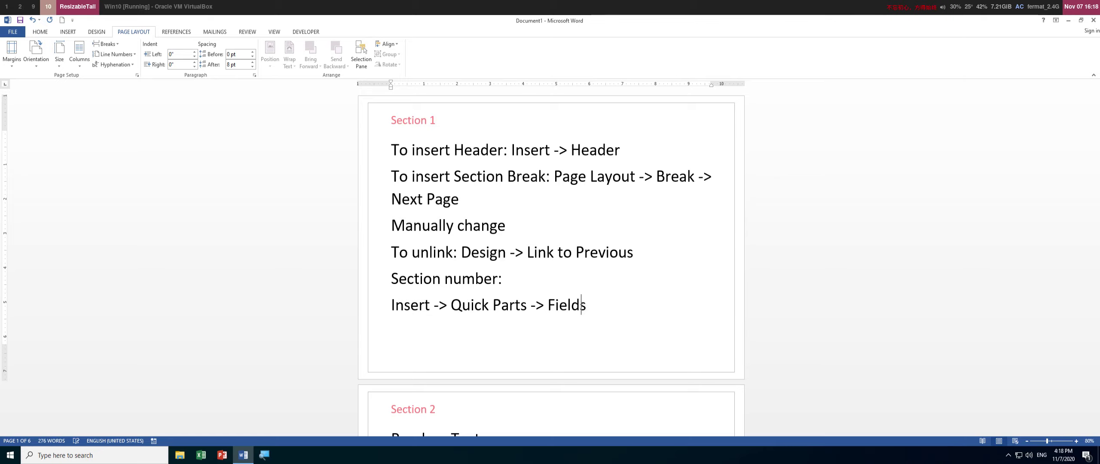
pyautogui.write(' -> Se')
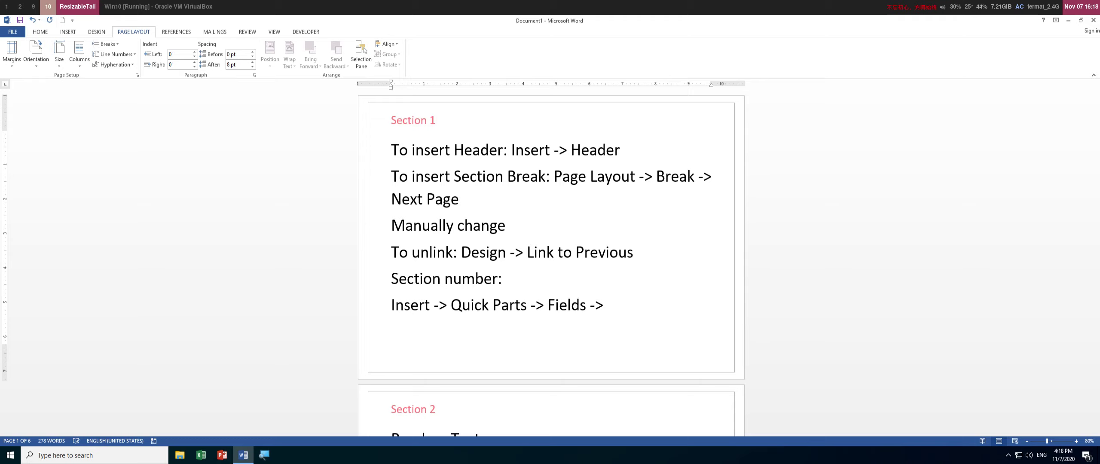
pyautogui.write('ction -> Number')
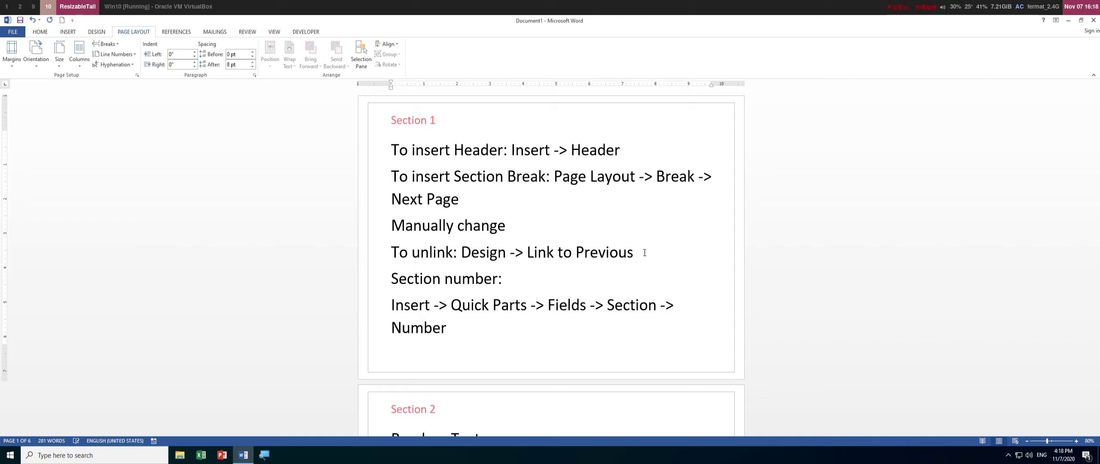
pyautogui.hotkey('ctrl', 'shift', 'Left')
pyautogui.hotkey('ctrl', 'shift', 'Left')
pyautogui.press('BackSpace')
# Insert a Section field in 1, 2, 3 format before the Section 1 header text, check the following sections' headers, and return to the body.
pyautogui.doubleClick(418, 125)
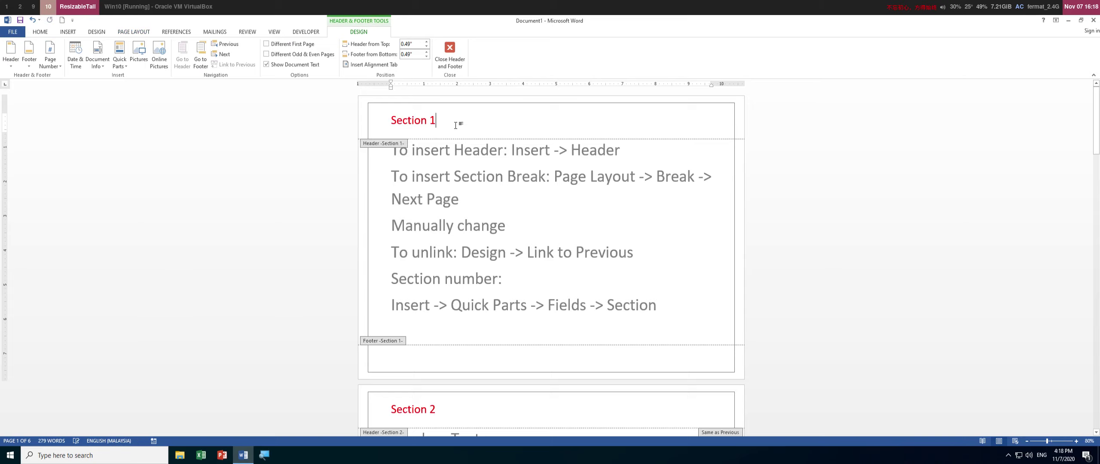
pyautogui.click(445, 119)
pyautogui.click(389, 119)
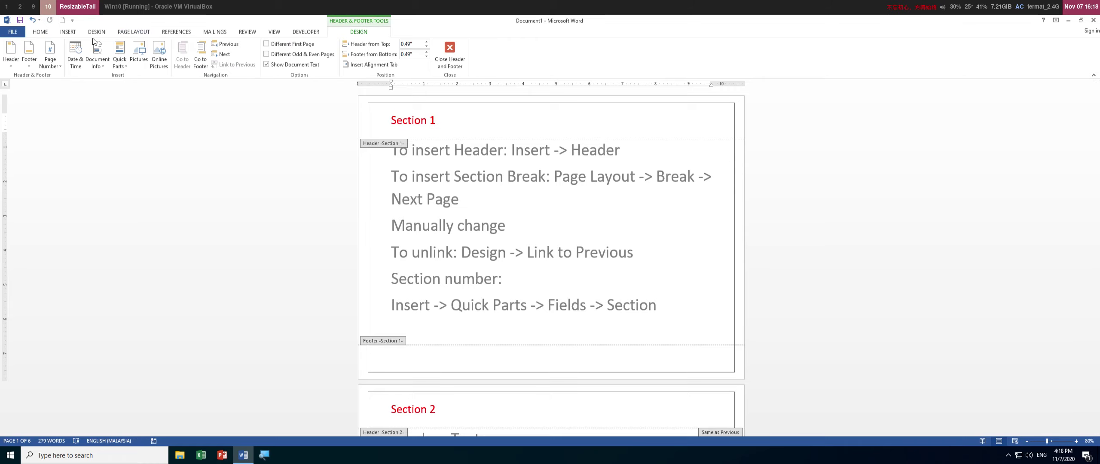
pyautogui.click(75, 34)
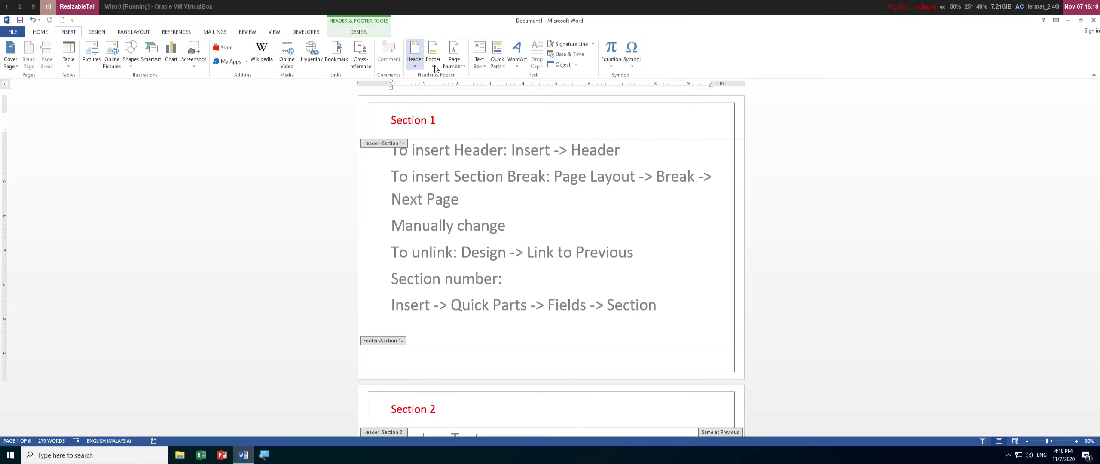
pyautogui.click(498, 57)
pyautogui.click(517, 98)
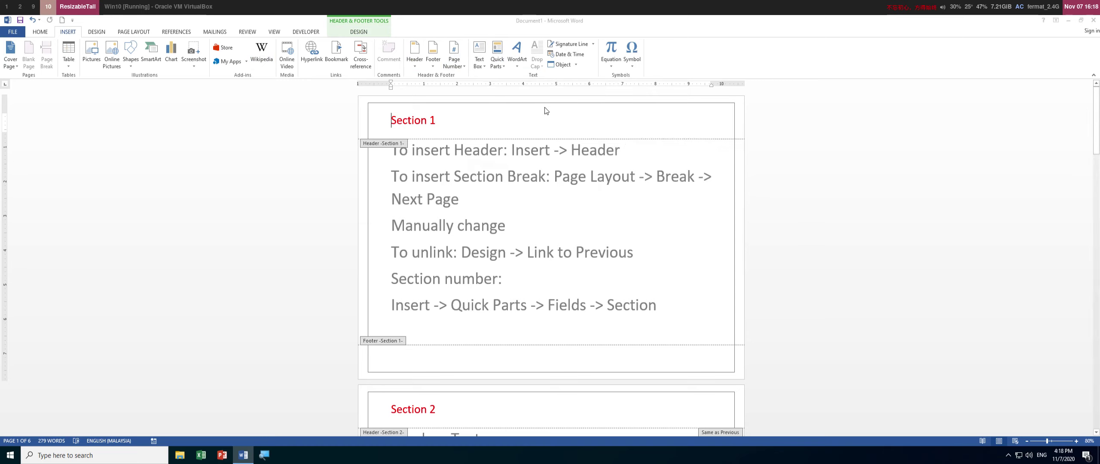
pyautogui.click(481, 210)
pyautogui.scroll(-20, 481, 211)
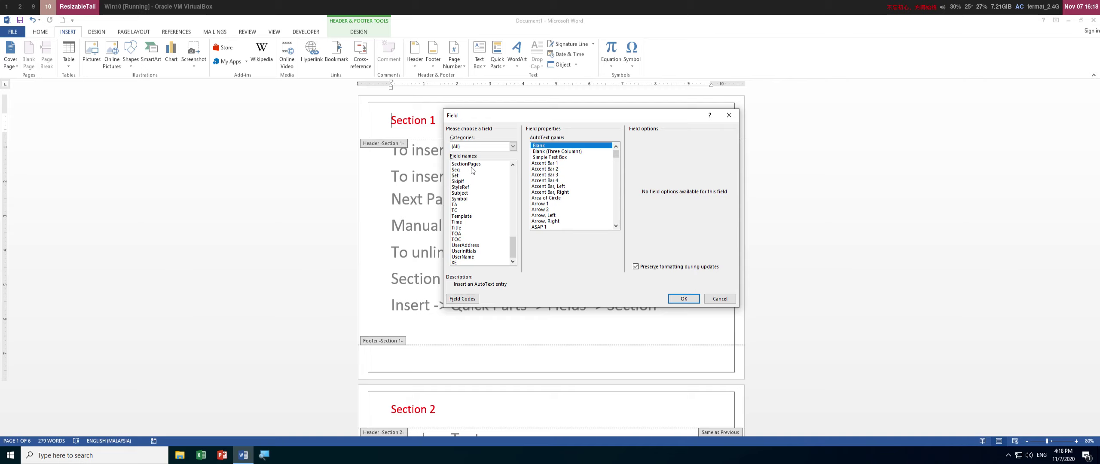
pyautogui.click(472, 170)
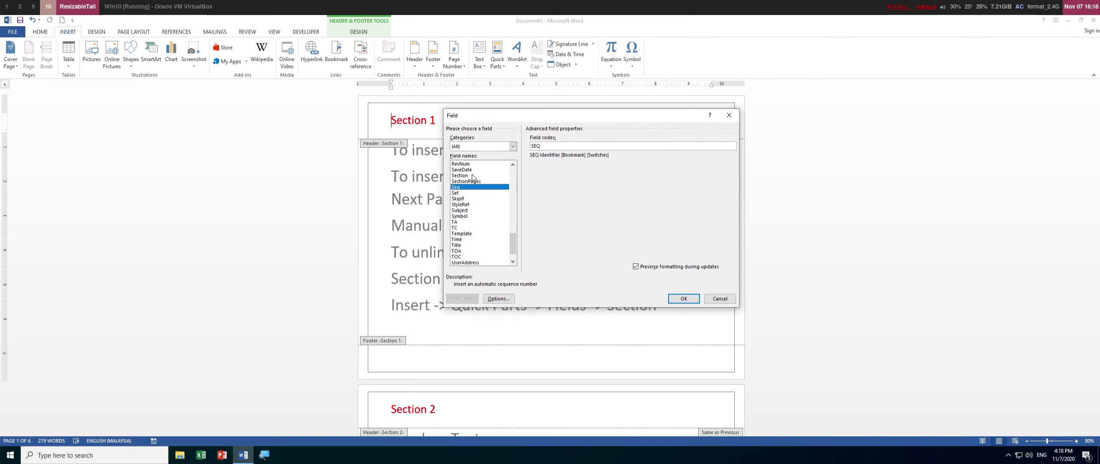
pyautogui.click(461, 175)
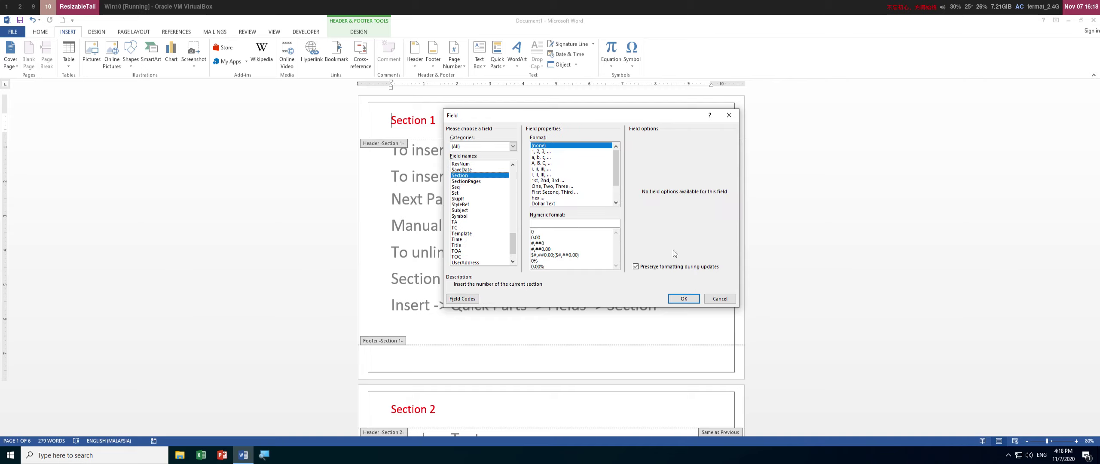
pyautogui.click(555, 151)
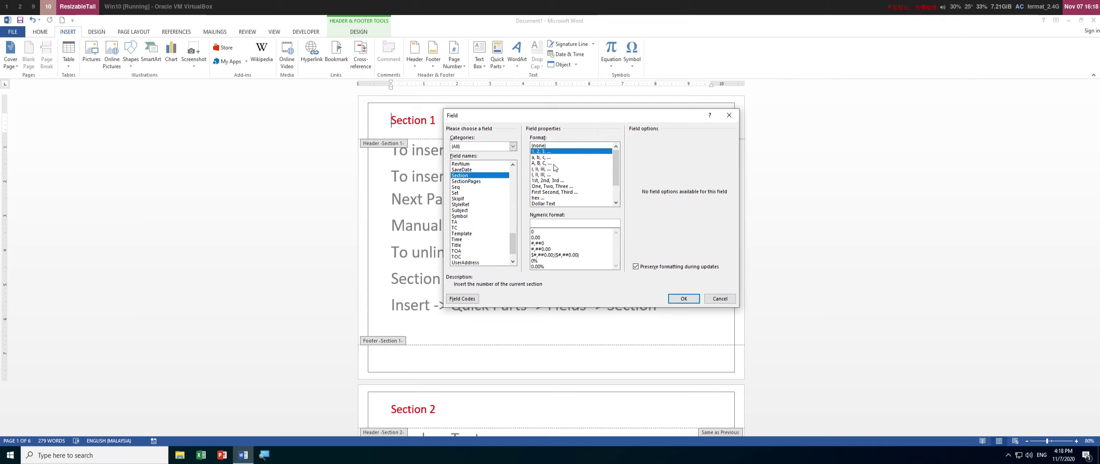
pyautogui.click(687, 302)
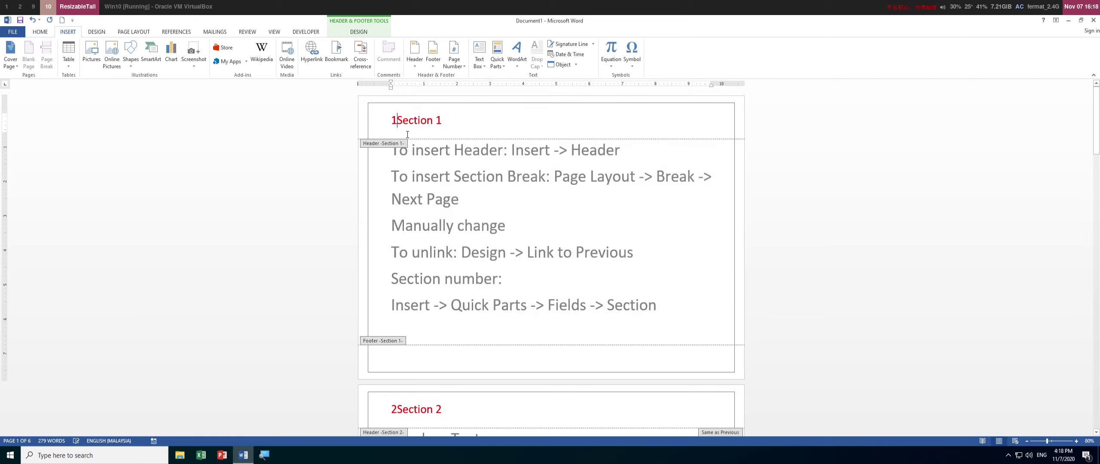
pyautogui.scroll(-12, 405, 416)
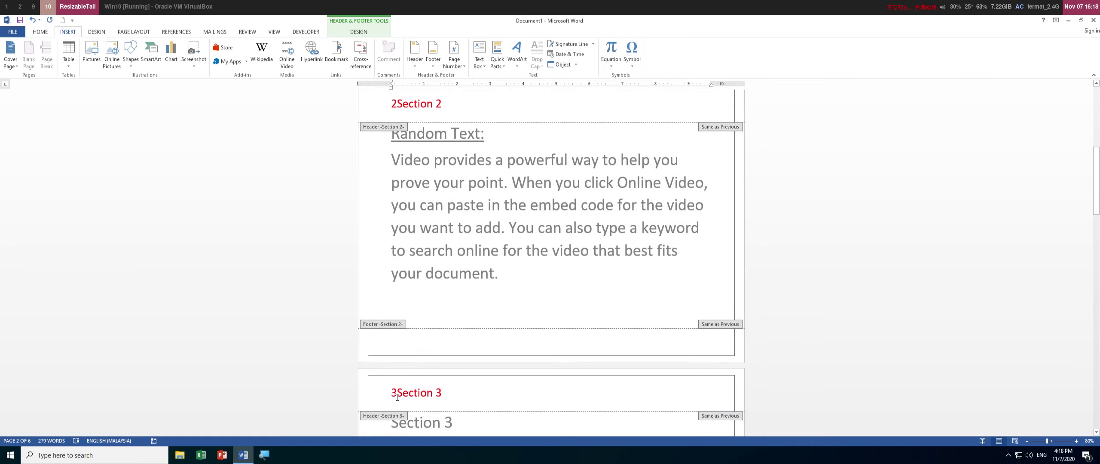
pyautogui.scroll(12, 397, 398)
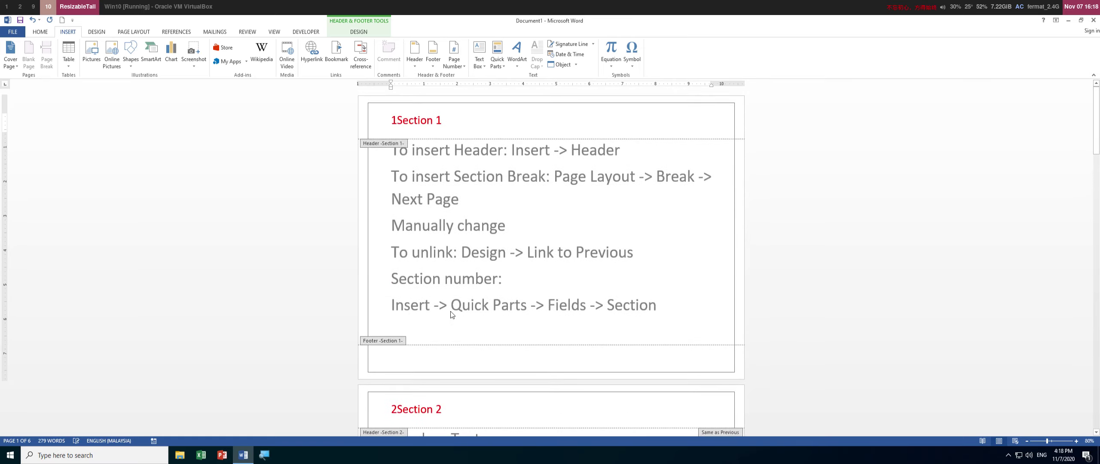
pyautogui.doubleClick(451, 300)
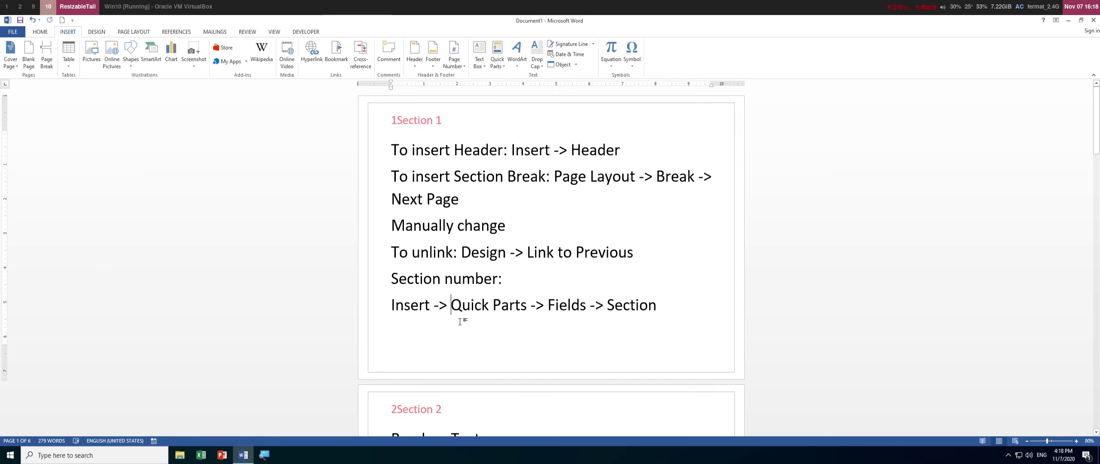
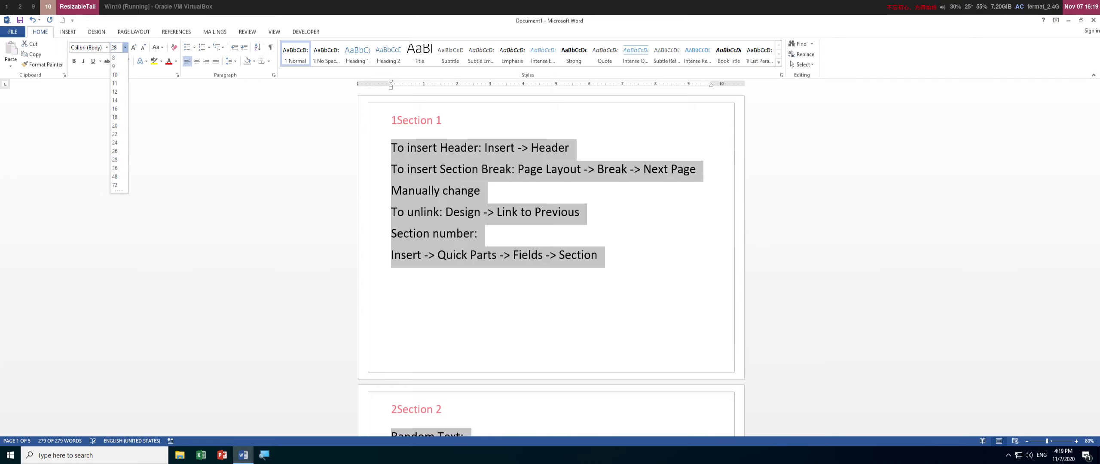
# Set the selected document text to size 30 and add the line "Section Name:" below the Section field instruction on page 1.
pyautogui.write('30')
pyautogui.press('Return')
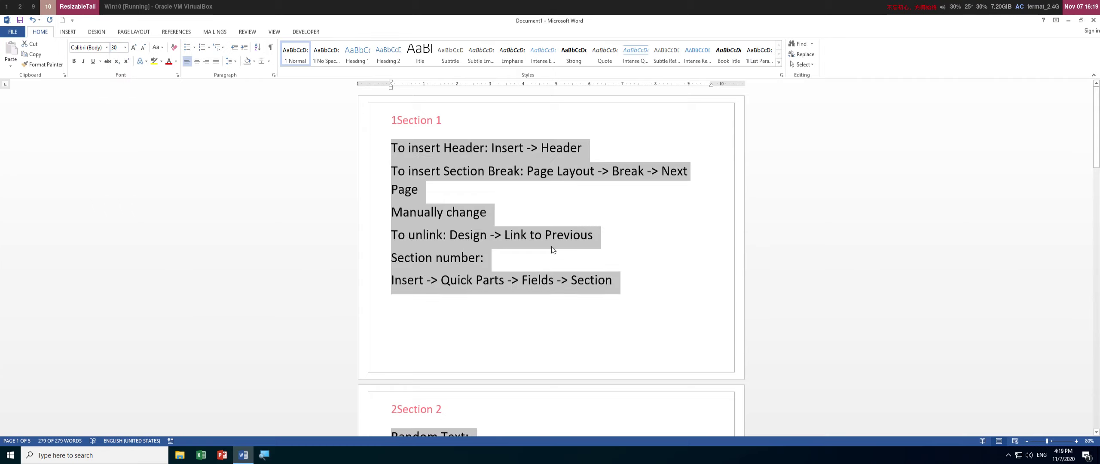
pyautogui.click(602, 232)
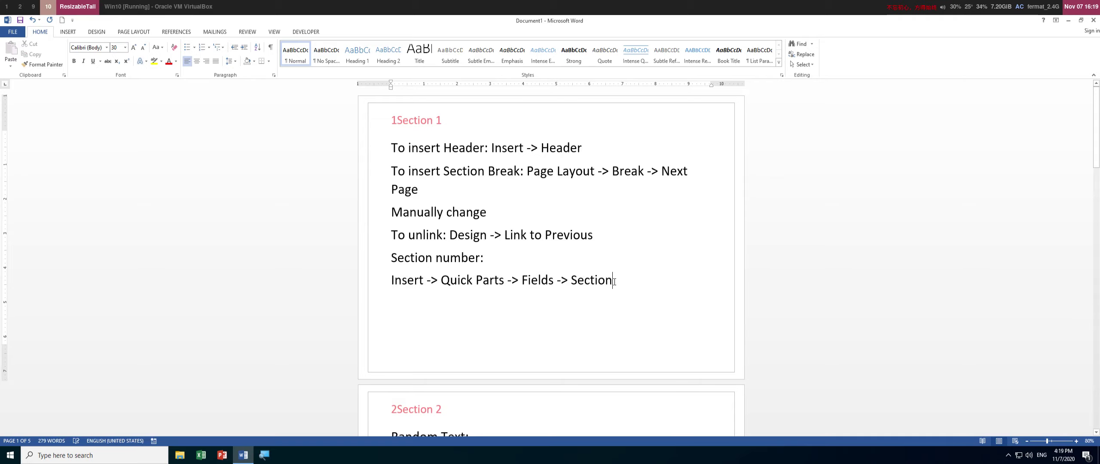
pyautogui.write('Se')
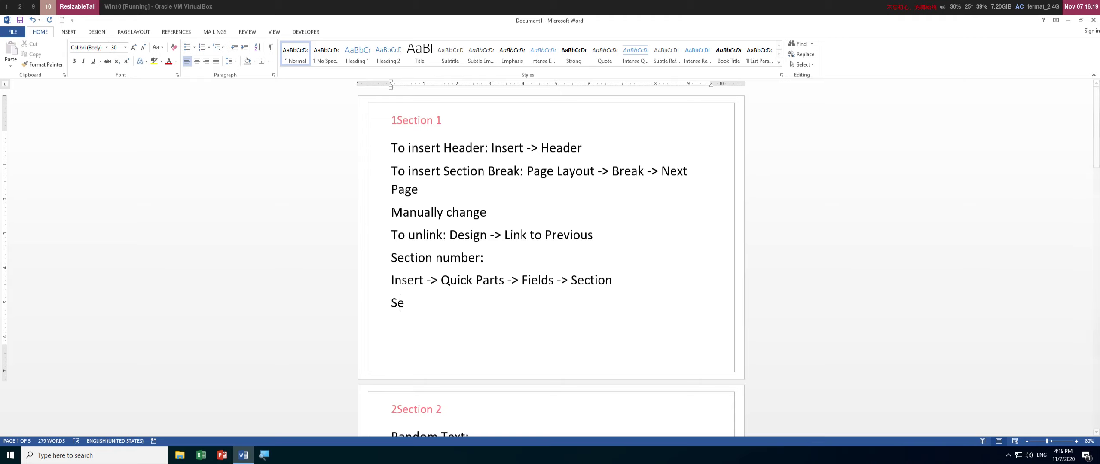
pyautogui.write('ction Name:')
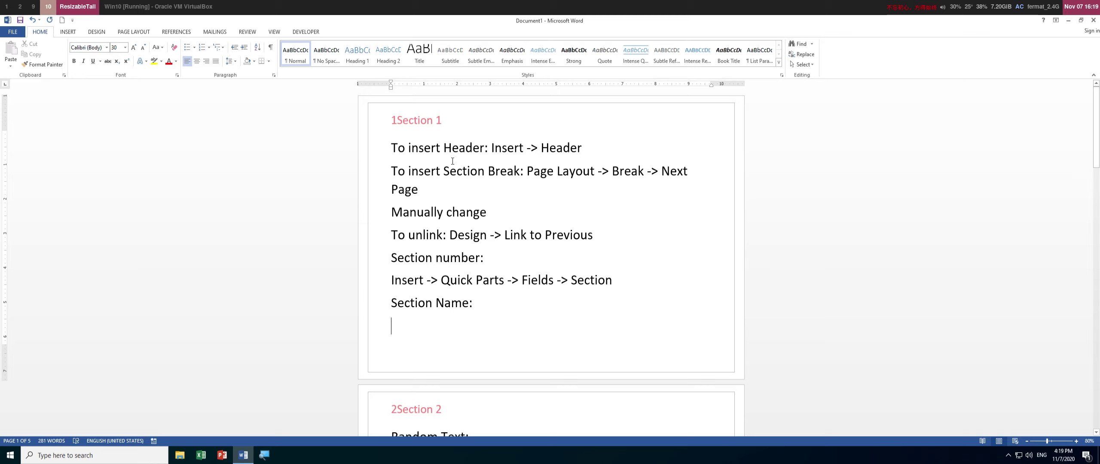
# Delete the section number field from the start of the Section 1 header and return to the document body.
pyautogui.doubleClick(424, 126)
pyautogui.click(399, 121)
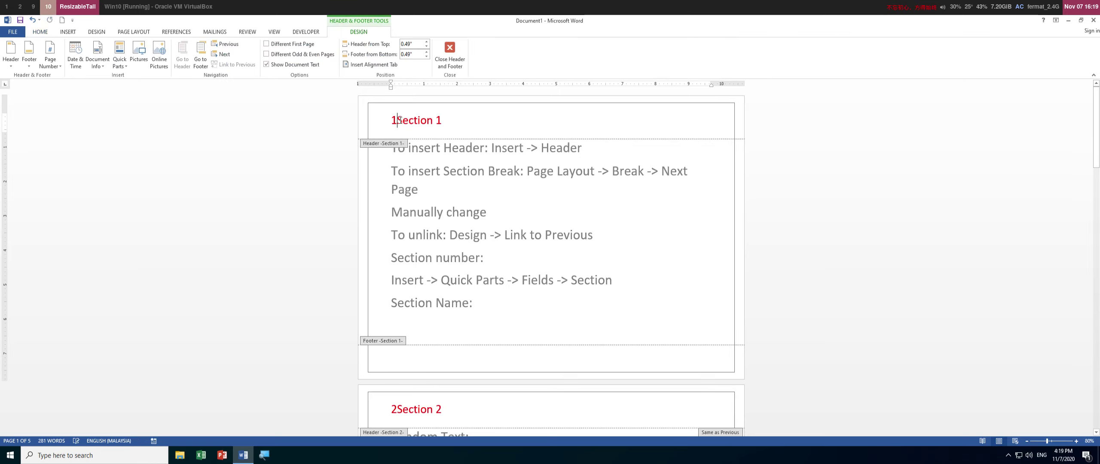
pyautogui.hotkey('shift', 'Left')
pyautogui.press('Delete')
pyautogui.doubleClick(473, 212)
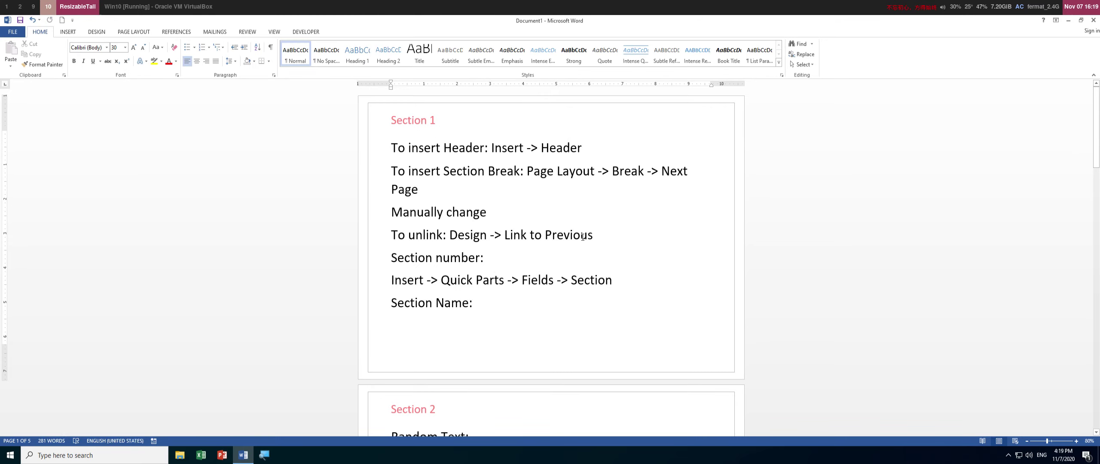
# Color the "Manually change" and "To unlink: Design -> Link to Previous" lines red.
pyautogui.moveTo(573, 234); pyautogui.dragTo(422, 214)
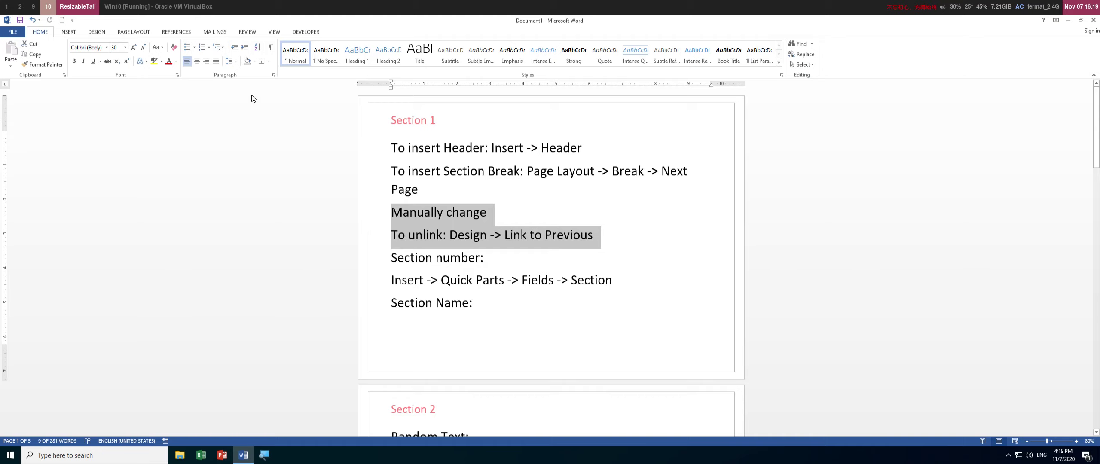
pyautogui.click(169, 60)
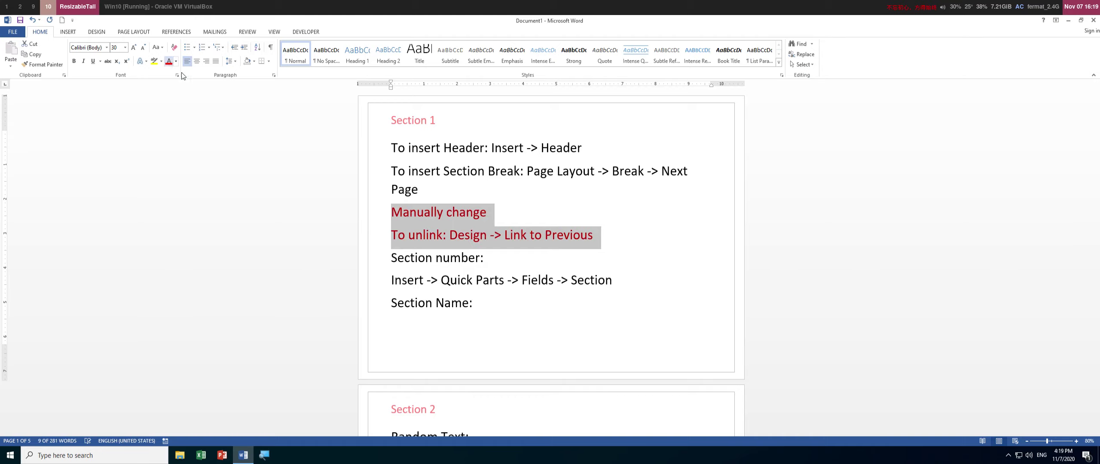
pyautogui.click(441, 280)
pyautogui.moveTo(400, 271); pyautogui.dragTo(430, 306)
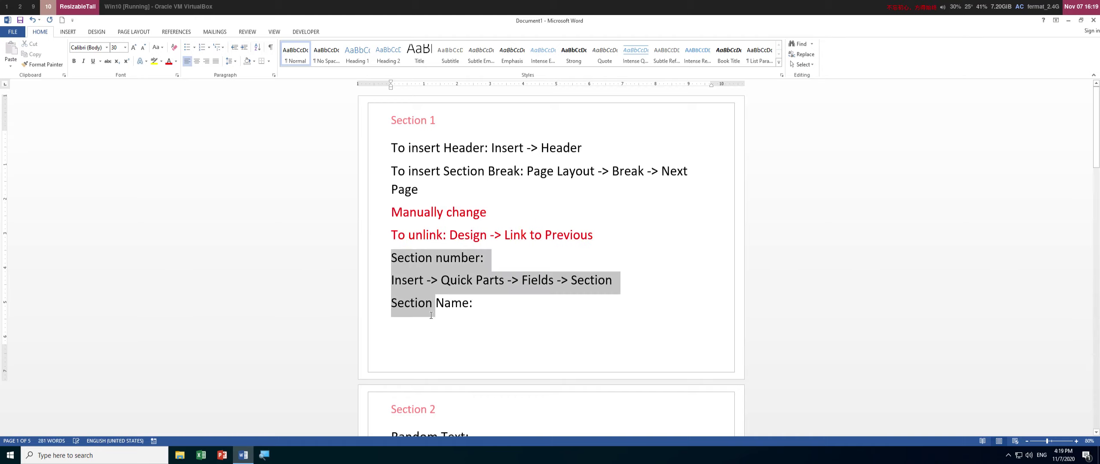
# Add the line "Insert -> Quick Parts -> Fields -> StyleRef" below "Section Name:".
pyautogui.click(477, 307)
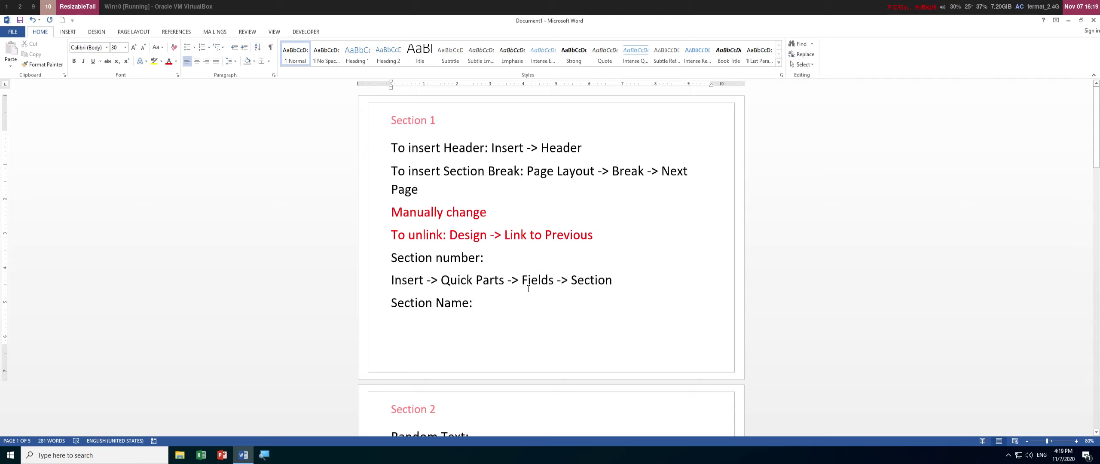
pyautogui.press('Return')
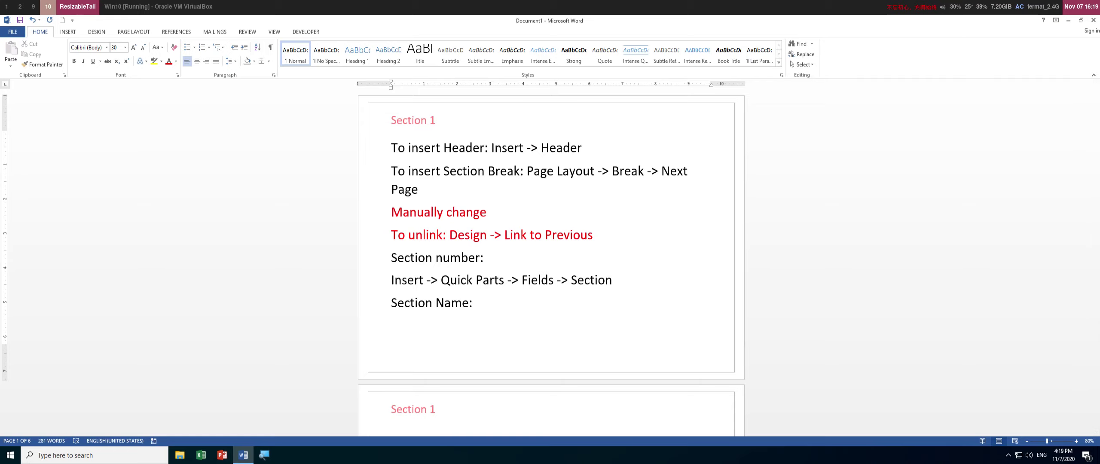
pyautogui.write('Insert -> Quick Parts ')
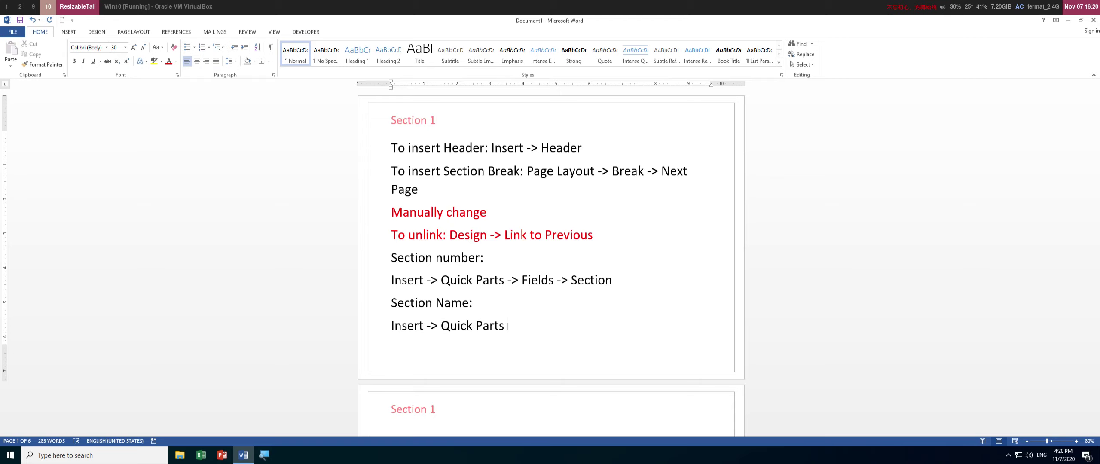
pyautogui.write('-> Fields -> StyleRef')
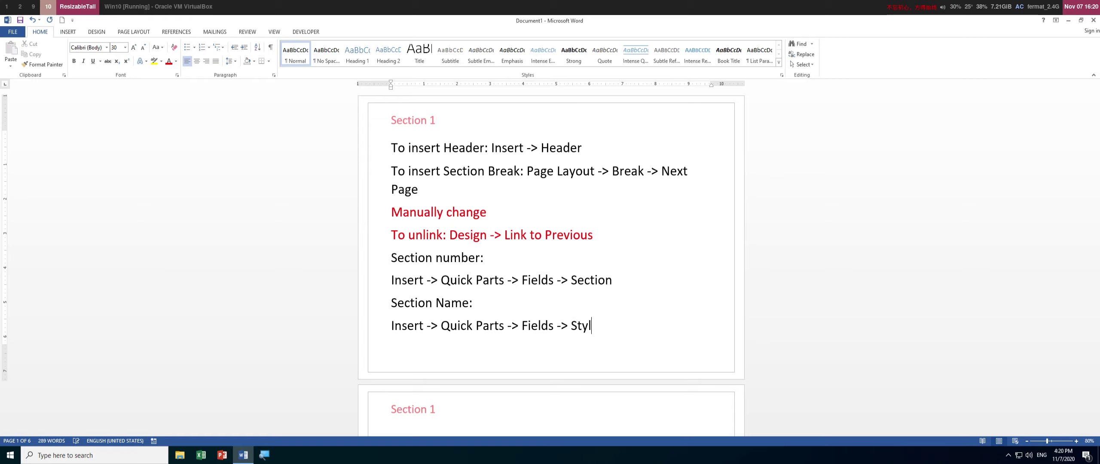
# Add a line reading "Instruction:" above the "To insert Header" line at the start of page 1.
pyautogui.click(392, 148)
pyautogui.press('Return')
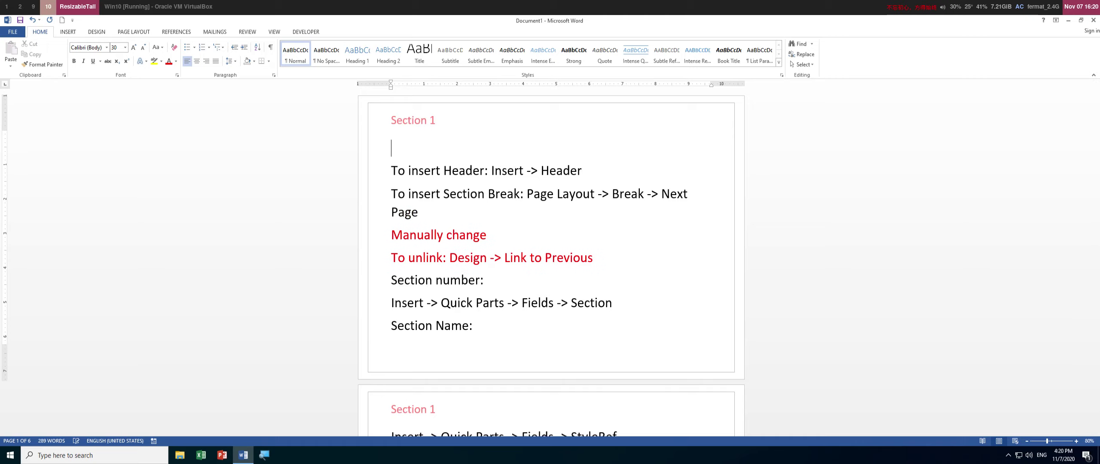
pyautogui.write('Instruction:')
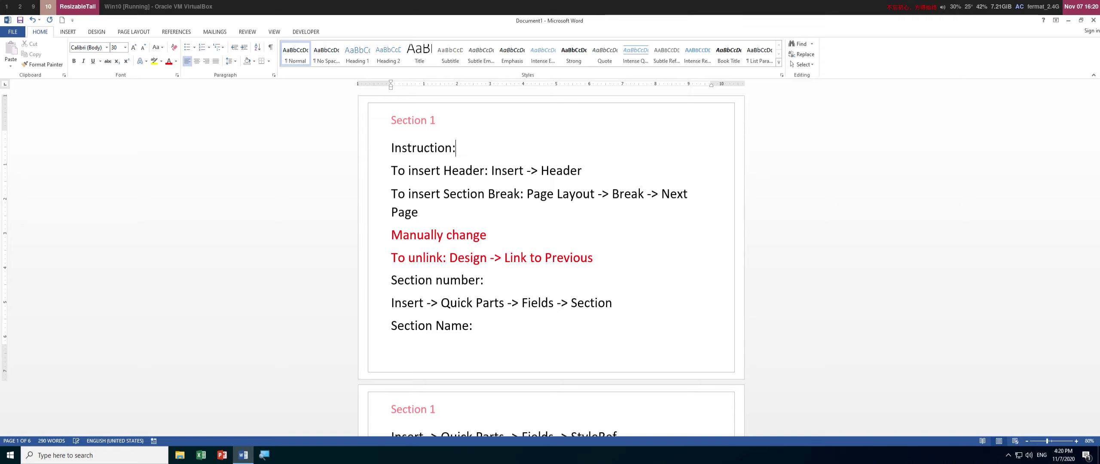
# Remove the colon after "Instruction" at the start of page 1 and apply the Heading 1 style to that line.
pyautogui.press('BackSpace')
pyautogui.hotkey('shift', 'Home')
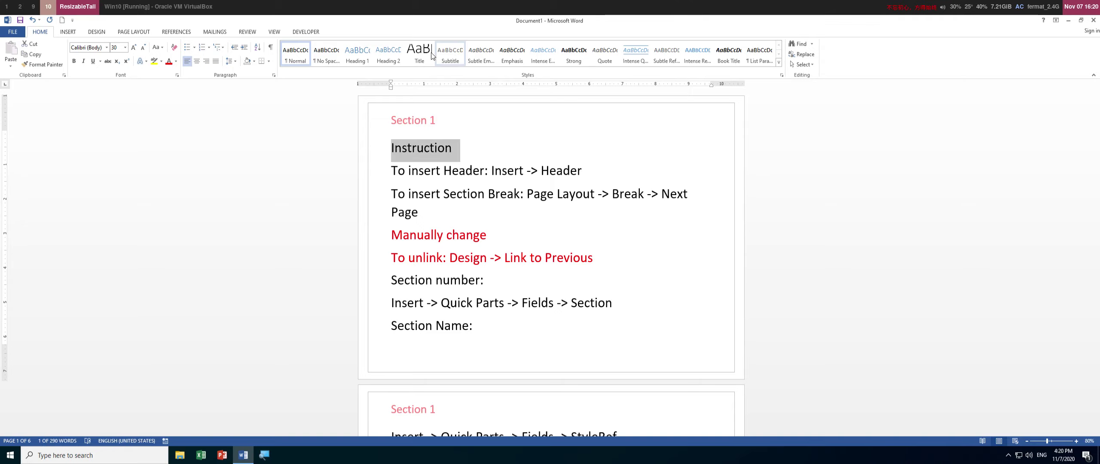
pyautogui.click(364, 52)
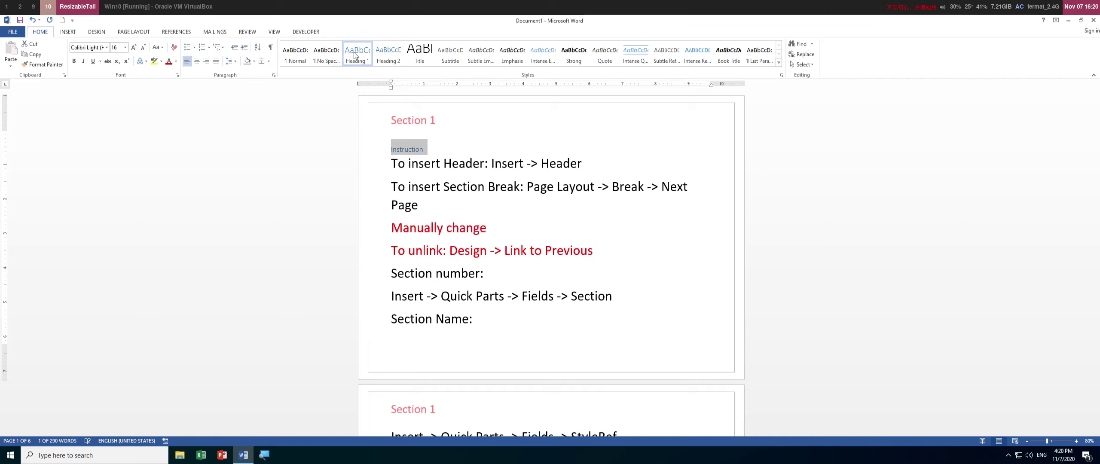
# Enlarge the "Instruction" heading to 48 pt.
pyautogui.click(132, 47)
pyautogui.click(132, 47)
pyautogui.click(132, 47)
pyautogui.click(132, 47)
pyautogui.click(132, 47)
pyautogui.click(132, 47)
pyautogui.click(132, 47)
pyautogui.click(132, 47)
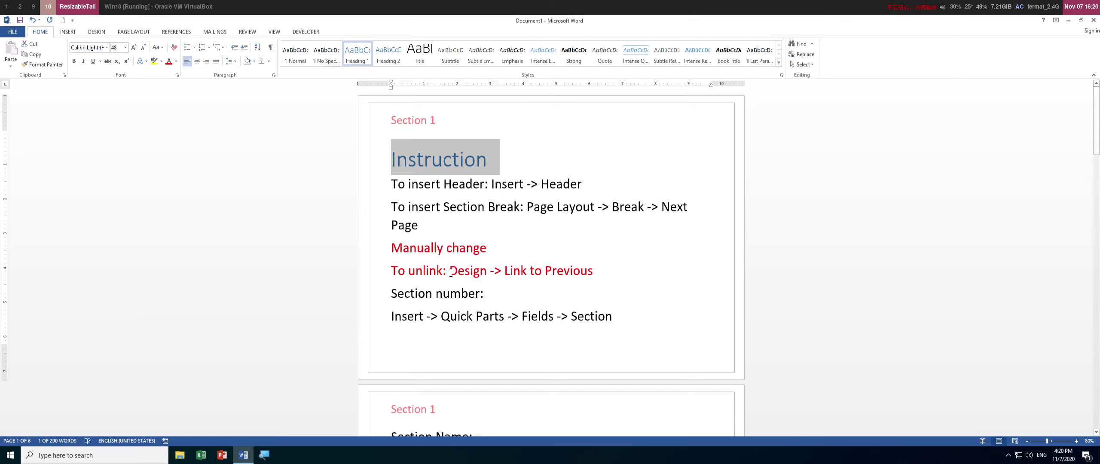
# Apply the Heading 1 style to the "Random Text:" line at the start of Section 2.
pyautogui.scroll(-6, 480, 261)
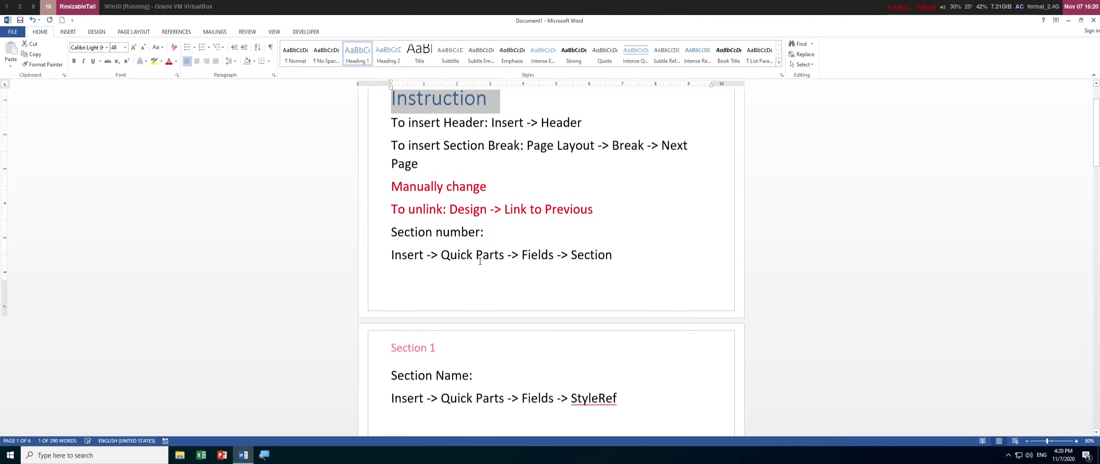
pyautogui.scroll(-2, 480, 261)
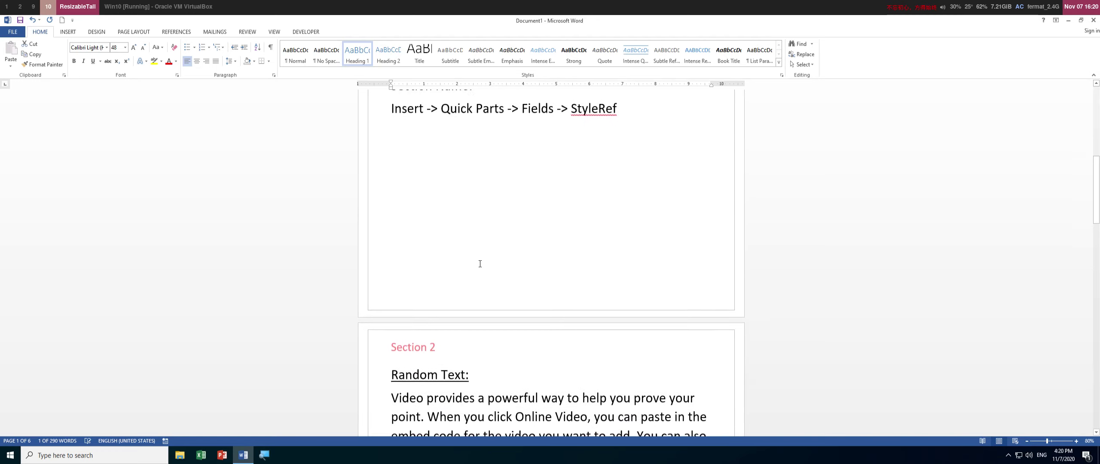
pyautogui.click(470, 370)
pyautogui.keyDown('shift'); pyautogui.click(396, 372); pyautogui.keyUp('shift')
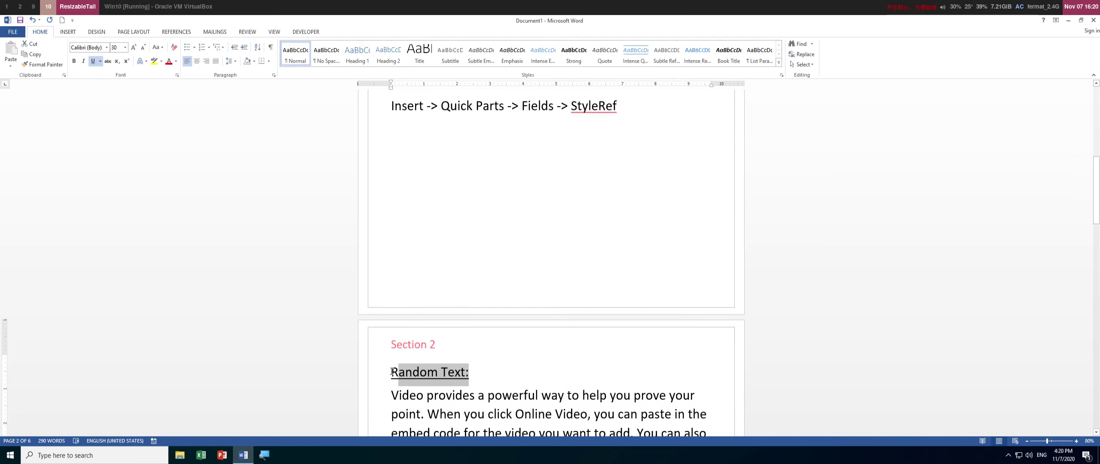
pyautogui.keyDown('shift'); pyautogui.click(391, 372); pyautogui.keyUp('shift')
pyautogui.click(362, 61)
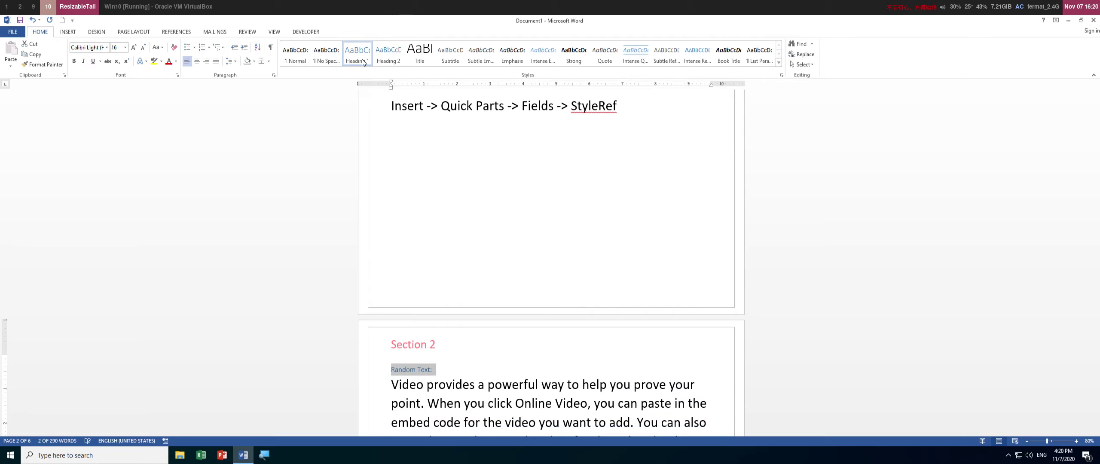
# Set the font size of the "Random Text:" heading to 36 pt.
pyautogui.click(134, 47)
pyautogui.click(135, 47)
pyautogui.click(135, 47)
pyautogui.click(134, 48)
pyautogui.click(134, 47)
pyautogui.click(134, 47)
pyautogui.click(135, 47)
pyautogui.click(135, 47)
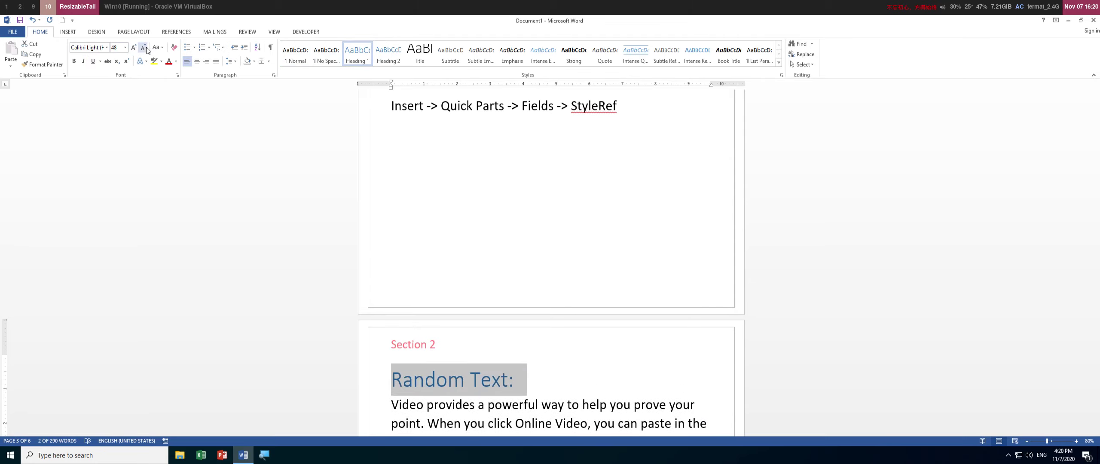
pyautogui.click(144, 49)
# Replace the "Section 3" line at the start of Section 3's body text with "Continue".
pyautogui.scroll(-10, 481, 219)
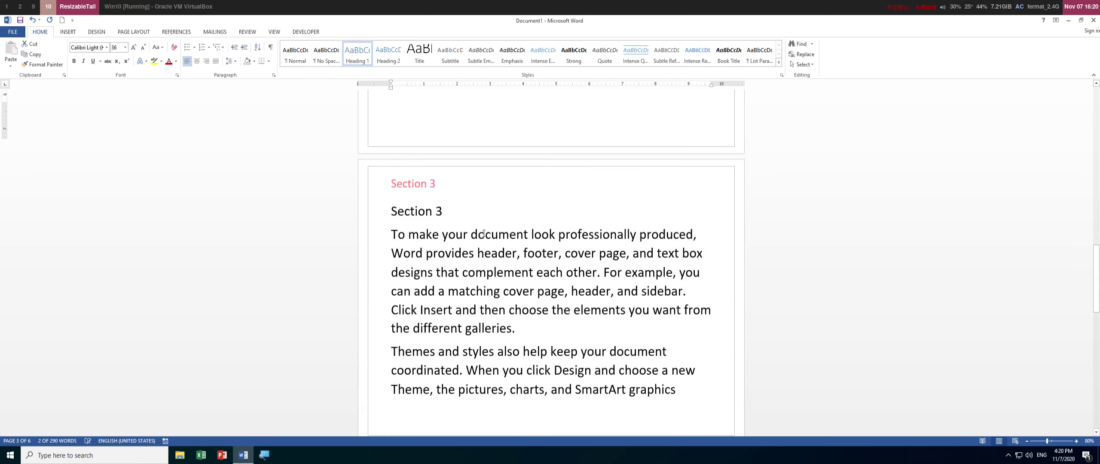
pyautogui.click(443, 195)
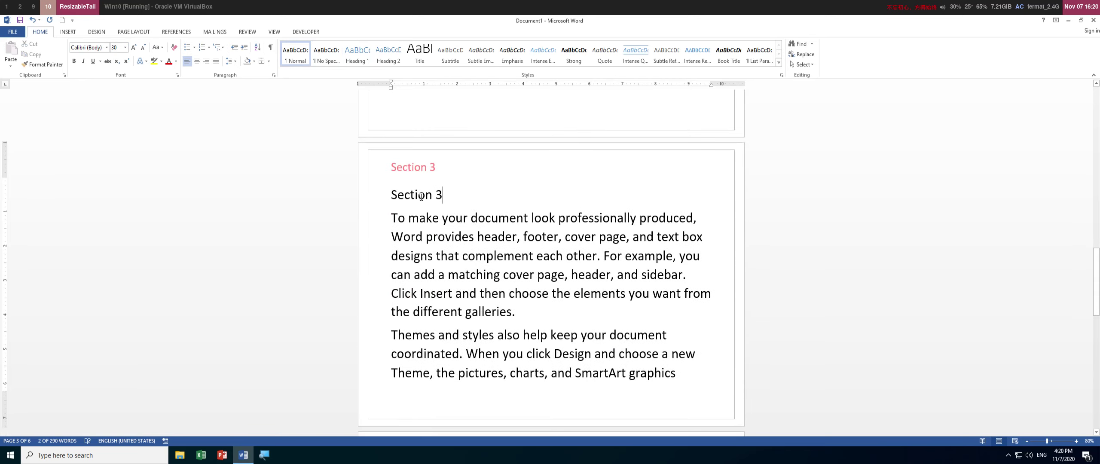
pyautogui.tripleClick(391, 194)
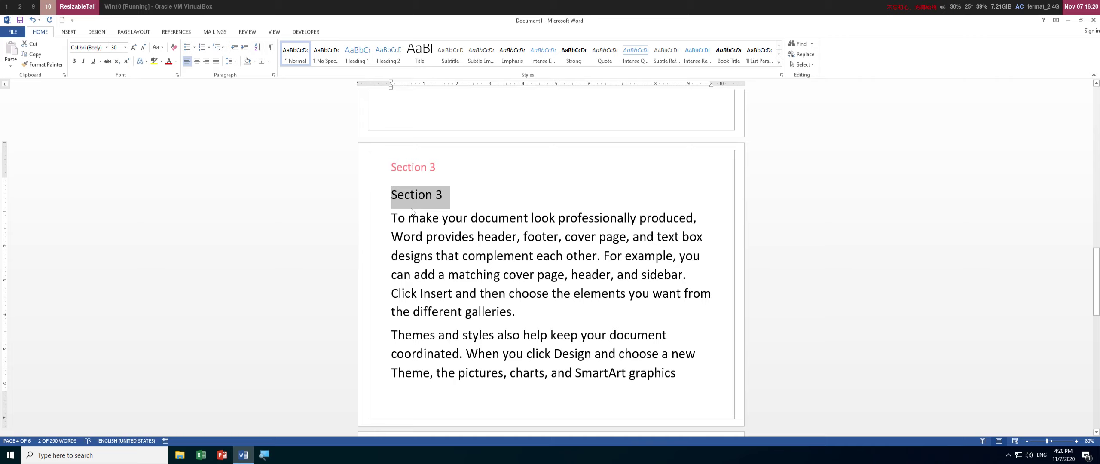
pyautogui.write('Conti')
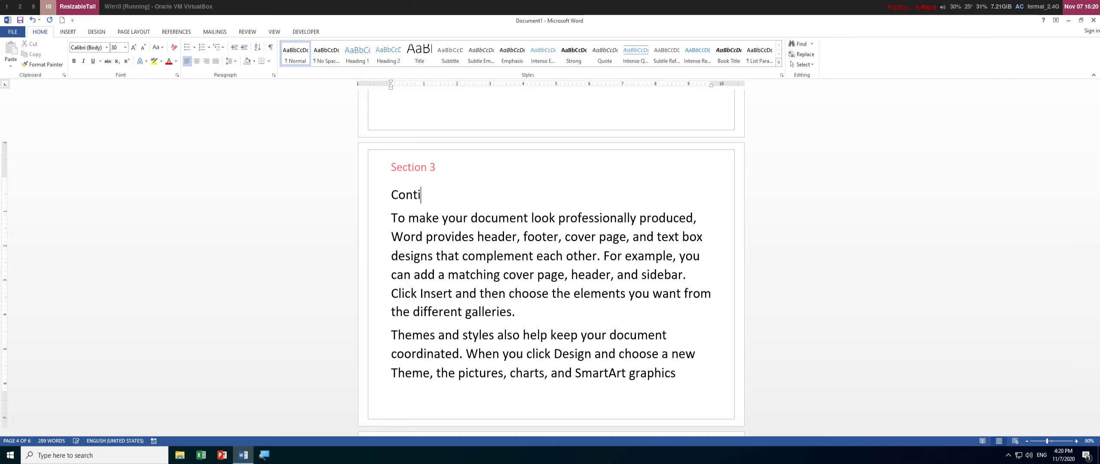
pyautogui.write('nue')
# Apply the Heading 1 style to the "Continue" line and enlarge it to 48 pt.
pyautogui.click(363, 196)
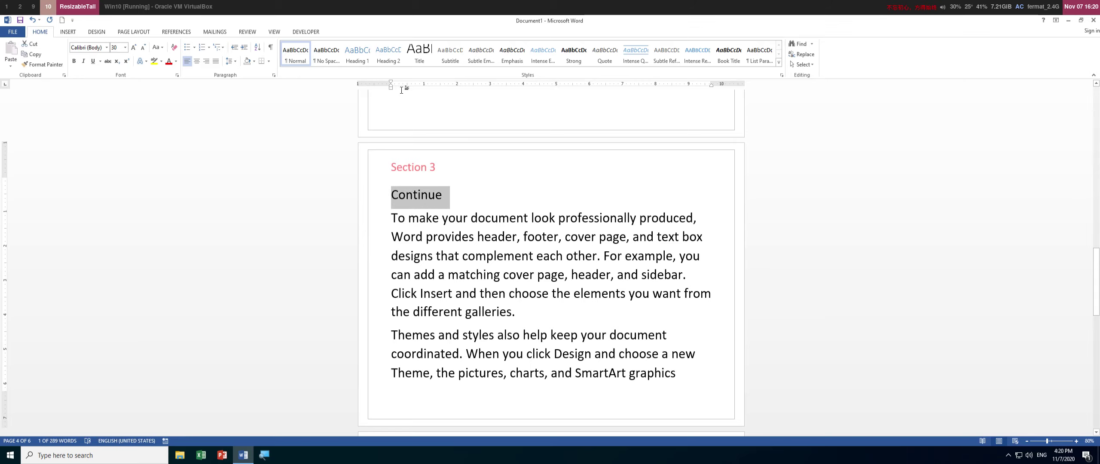
pyautogui.click(369, 60)
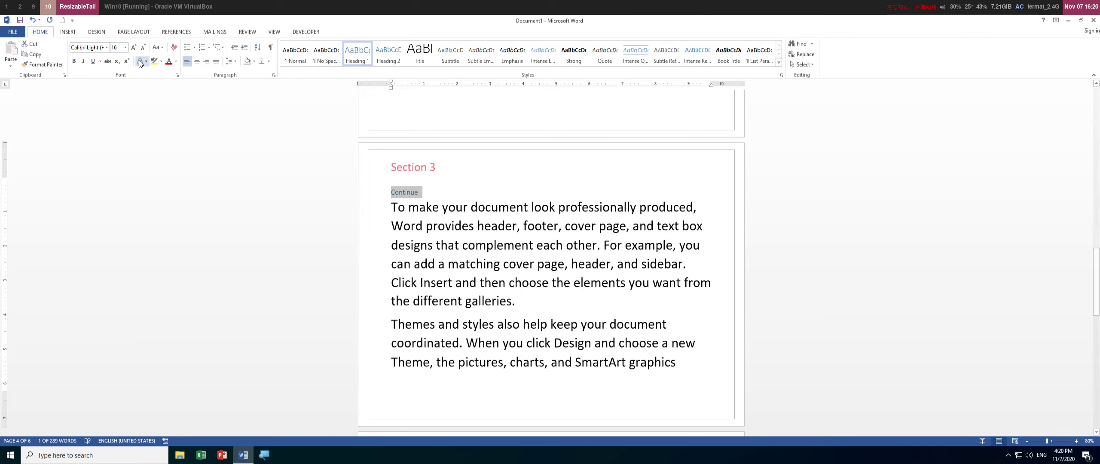
pyautogui.click(134, 47)
pyautogui.click(133, 48)
pyautogui.click(134, 47)
pyautogui.click(133, 48)
pyautogui.click(134, 47)
pyautogui.click(134, 47)
pyautogui.click(134, 47)
pyautogui.click(133, 46)
pyautogui.click(541, 344)
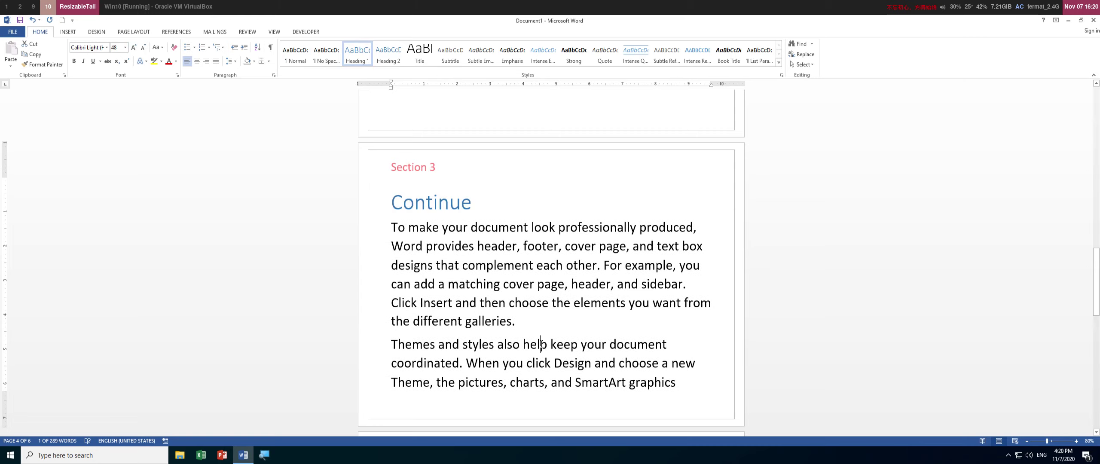
# Open the page 1 header for editing and add " - " after "Section 1".
pyautogui.scroll(15, 527, 303)
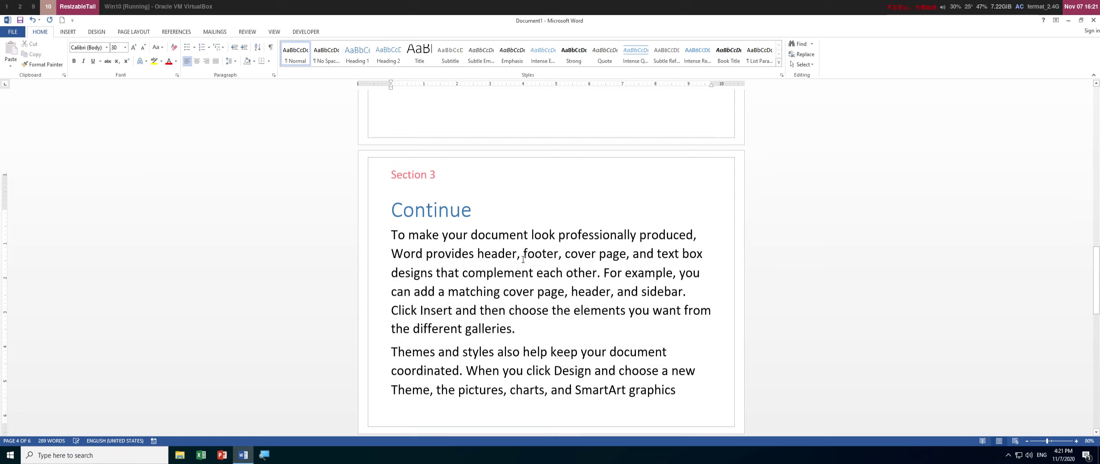
pyautogui.scroll(6, 513, 251)
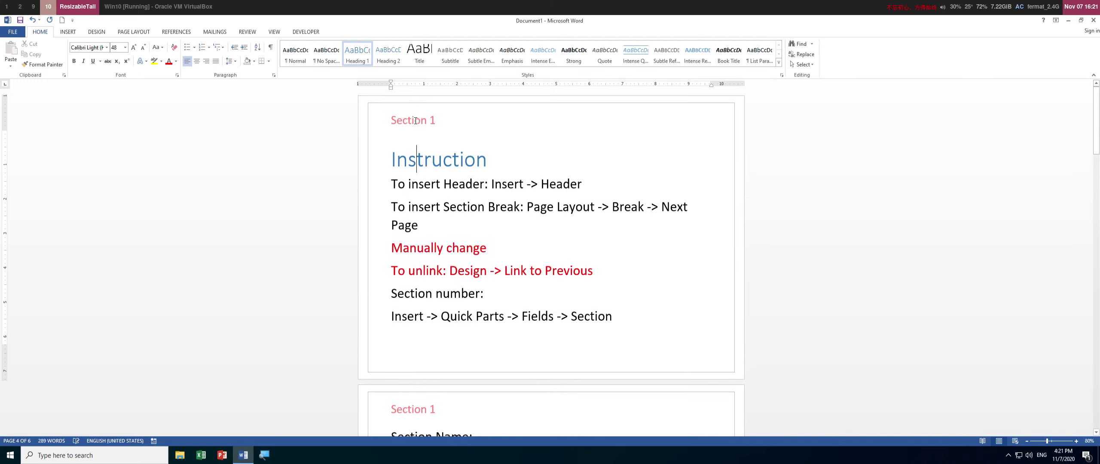
pyautogui.doubleClick(438, 140)
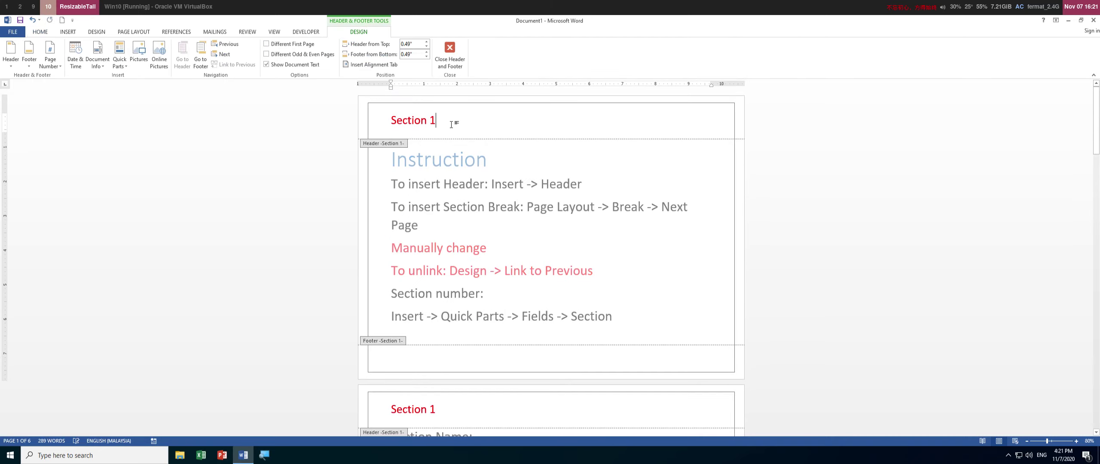
pyautogui.write('-')
# Insert a StyleRef field with the Default Paragraph Font style after the dash in the header, and return to the document body.
pyautogui.click(68, 33)
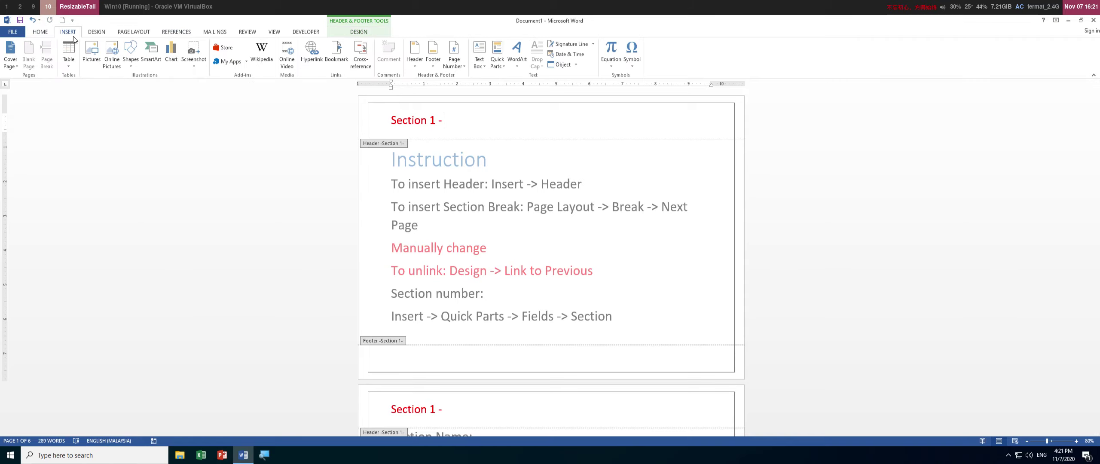
pyautogui.click(495, 57)
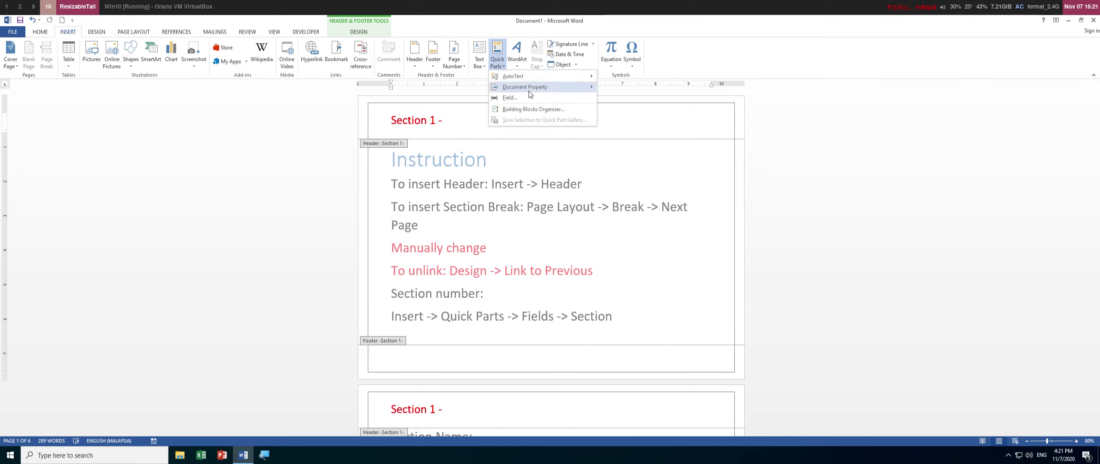
pyautogui.click(516, 98)
pyautogui.click(466, 228)
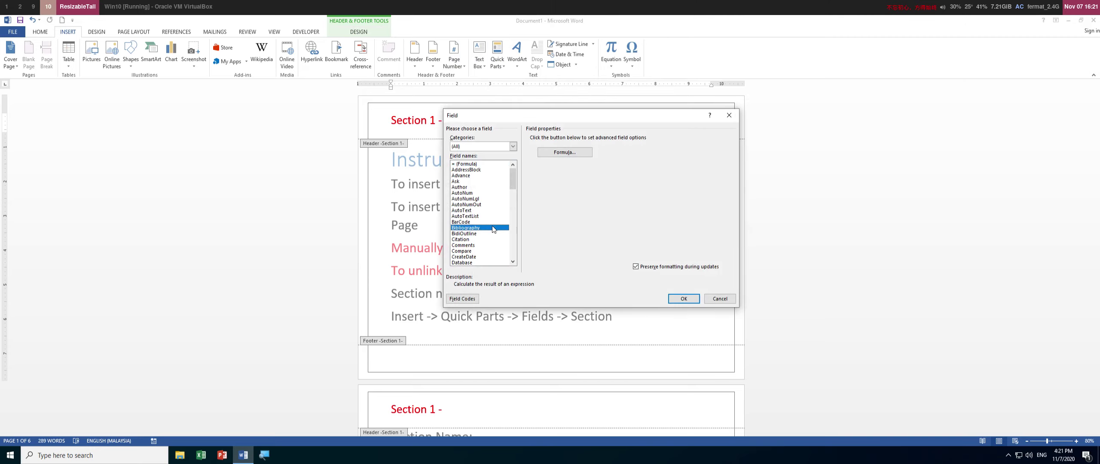
pyautogui.scroll(-7, 493, 230)
pyautogui.scroll(-13, 493, 230)
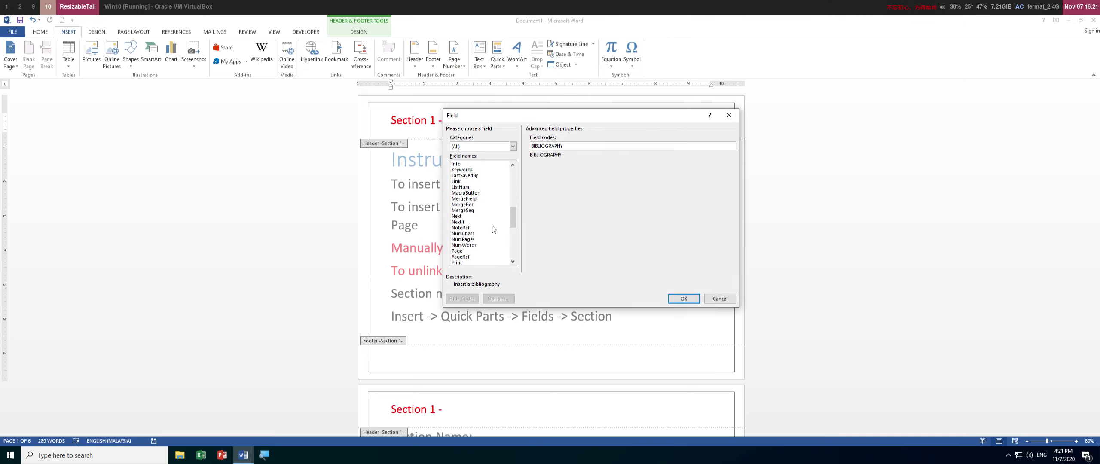
pyautogui.click(472, 187)
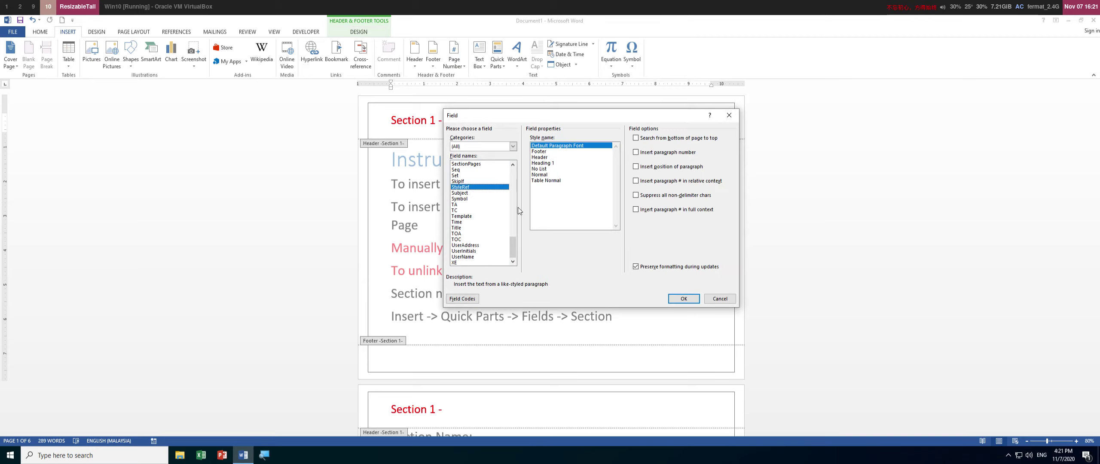
pyautogui.click(683, 298)
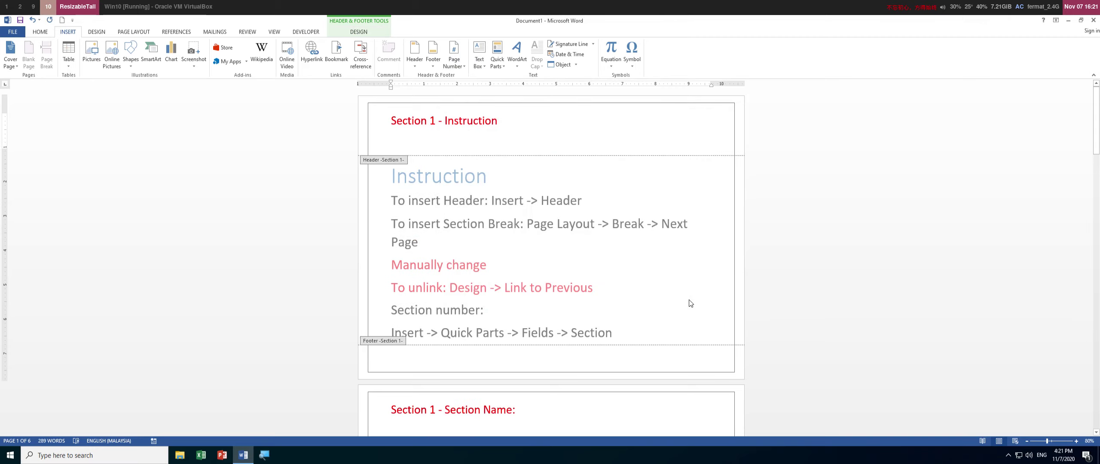
pyautogui.doubleClick(498, 142)
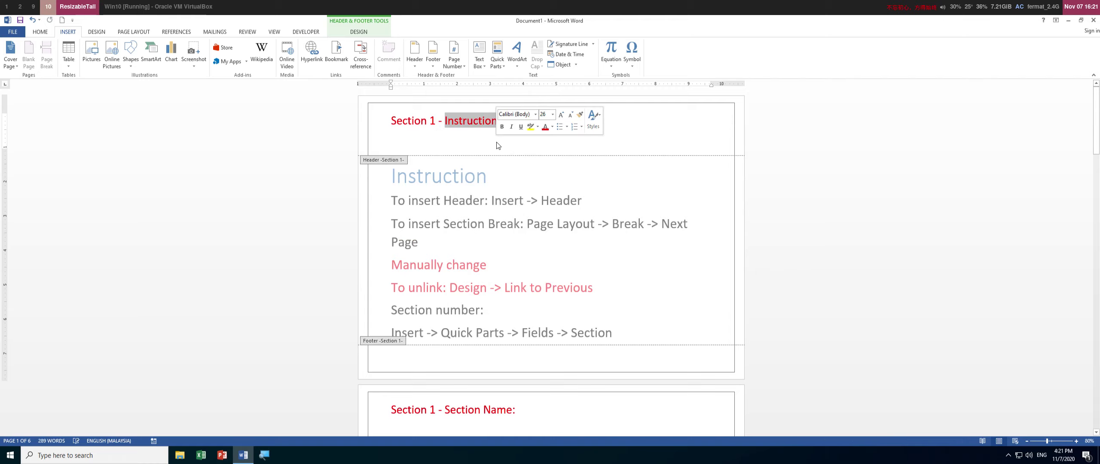
pyautogui.doubleClick(513, 187)
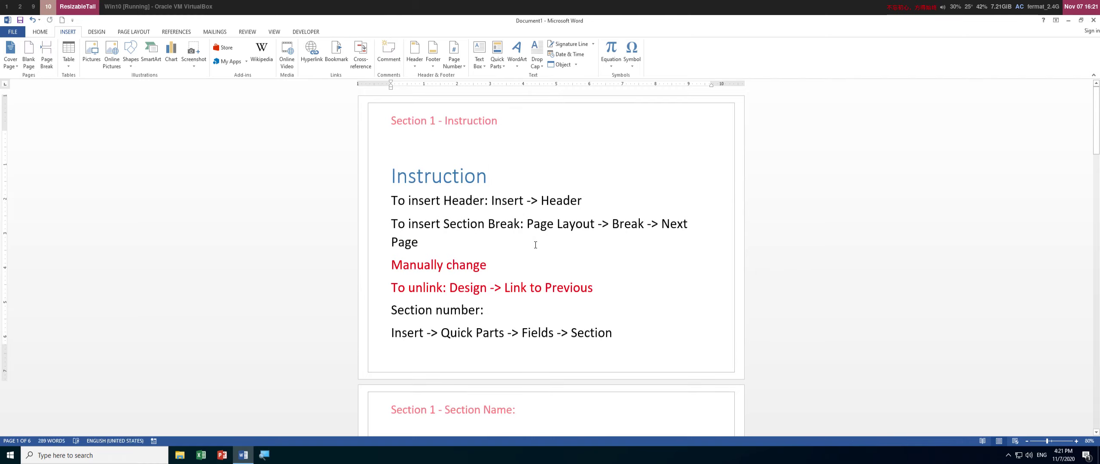
# Compare the header text with the headings and body text on the pages of all three sections.
pyautogui.scroll(-3, 524, 285)
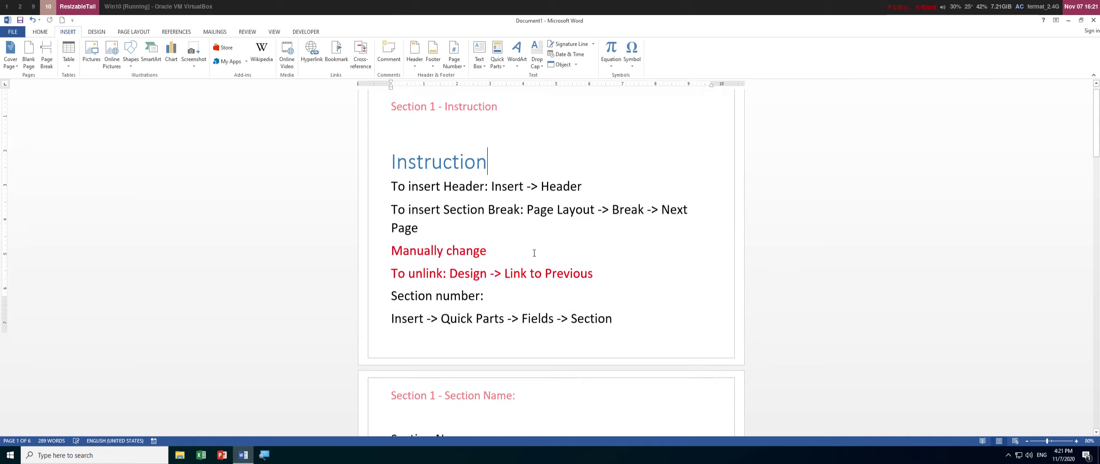
pyautogui.scroll(-3, 428, 393)
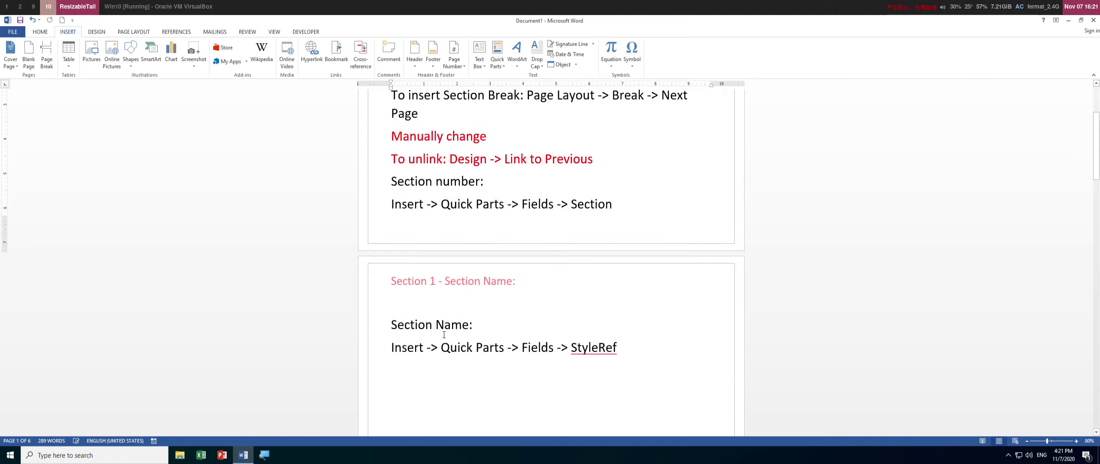
pyautogui.scroll(-20, 479, 325)
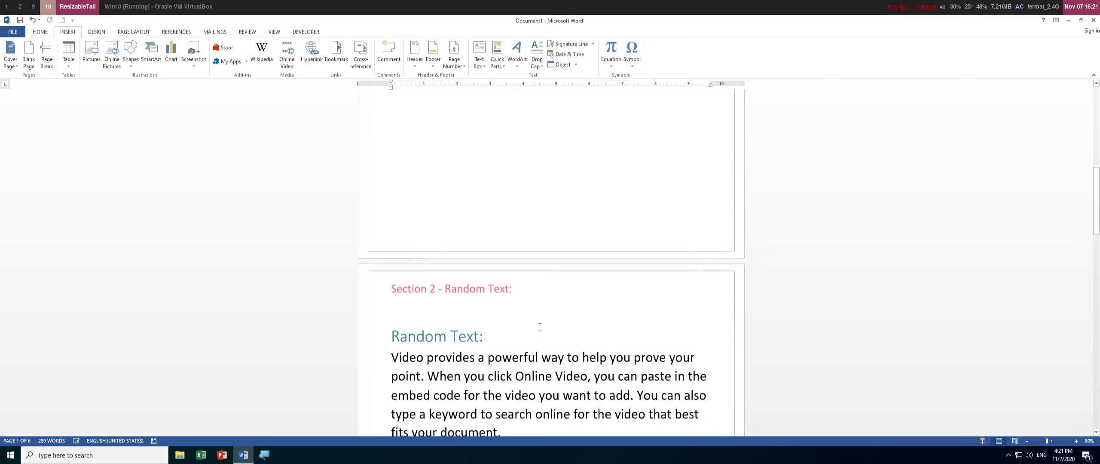
pyautogui.scroll(-20, 467, 232)
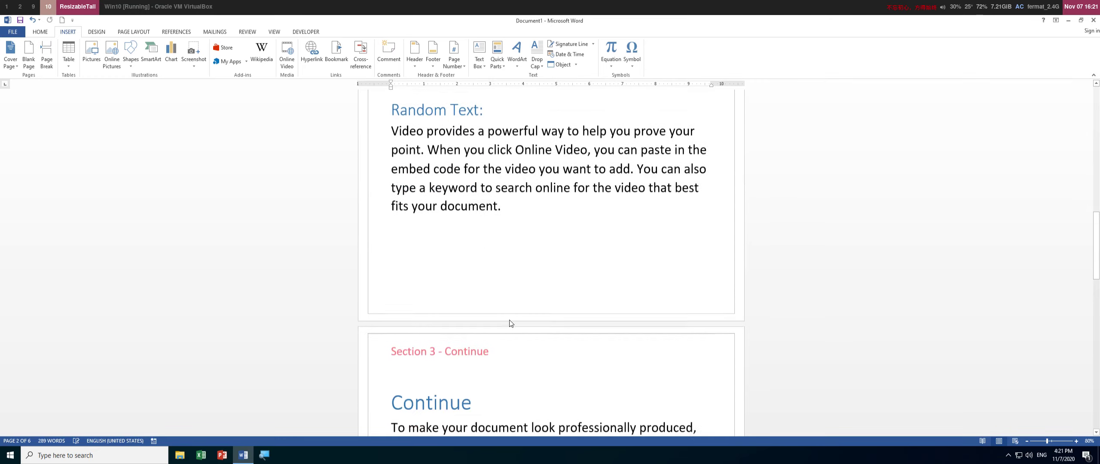
pyautogui.scroll(-10, 489, 291)
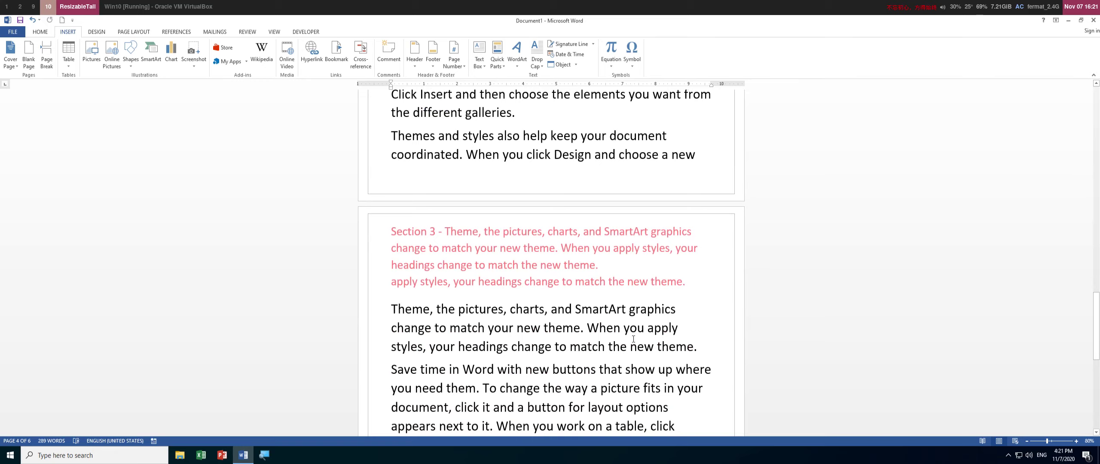
pyautogui.scroll(20, 525, 341)
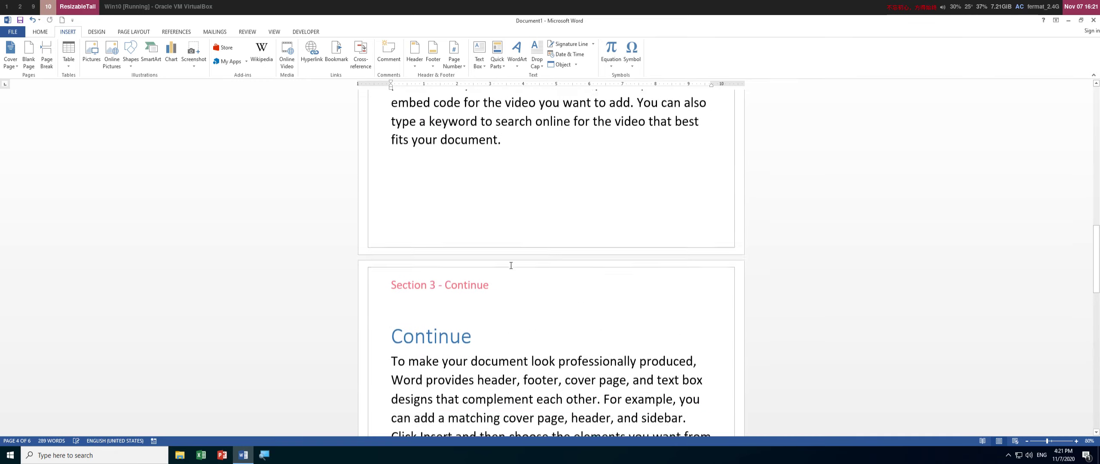
pyautogui.scroll(15, 512, 264)
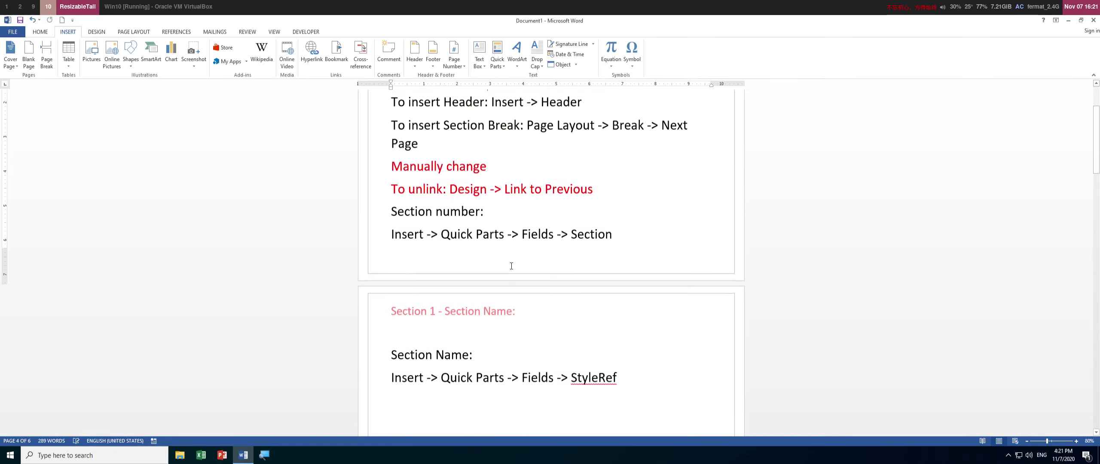
# Edit the StyleRef field in the page 1 header so it references the Heading 1 style.
pyautogui.doubleClick(462, 140)
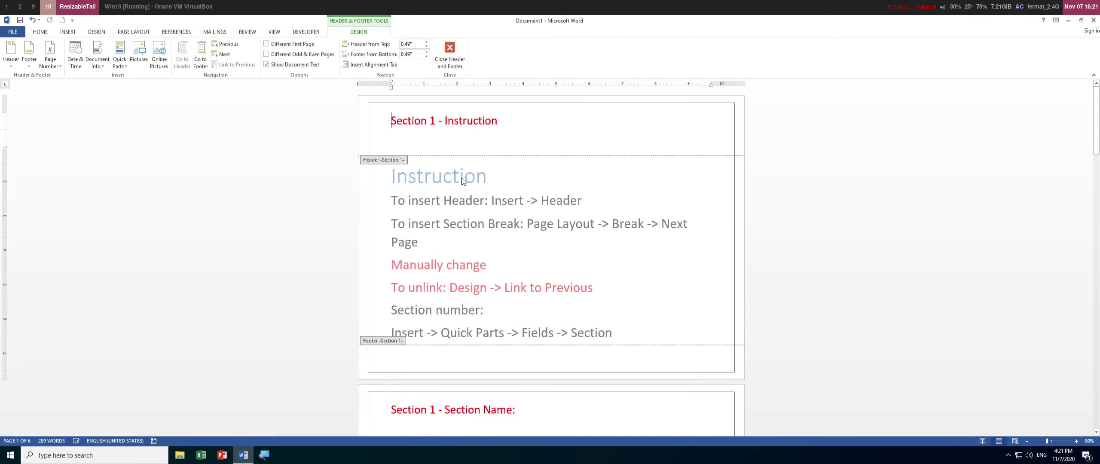
pyautogui.doubleClick(464, 122)
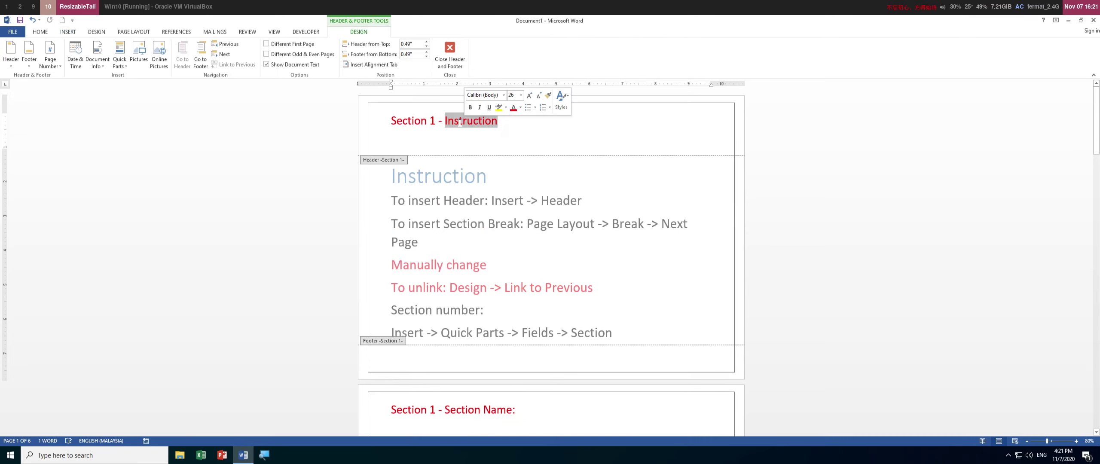
pyautogui.rightClick(460, 123)
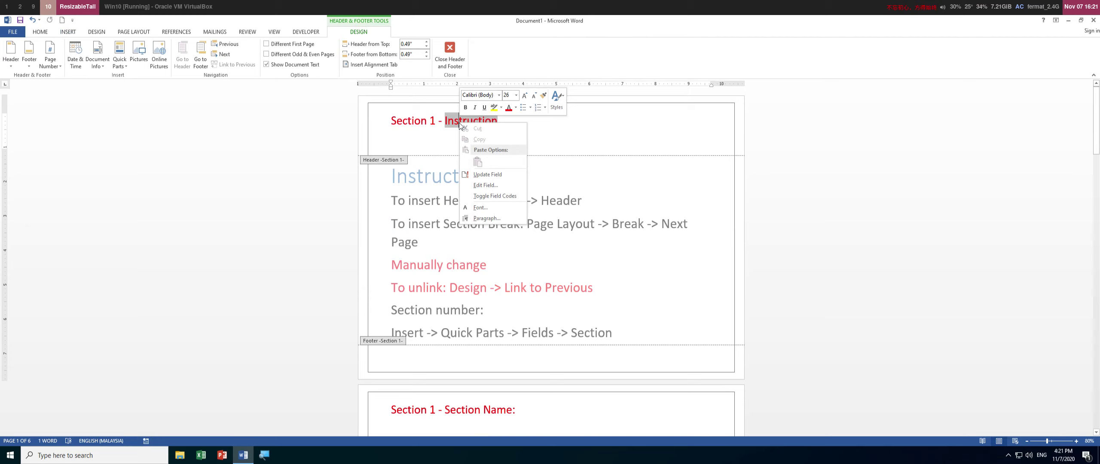
pyautogui.click(479, 180)
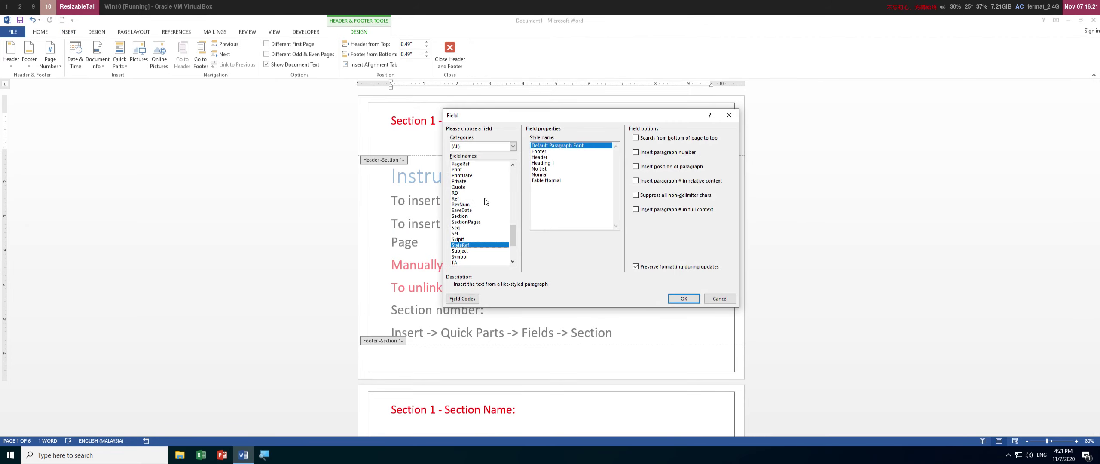
pyautogui.click(543, 164)
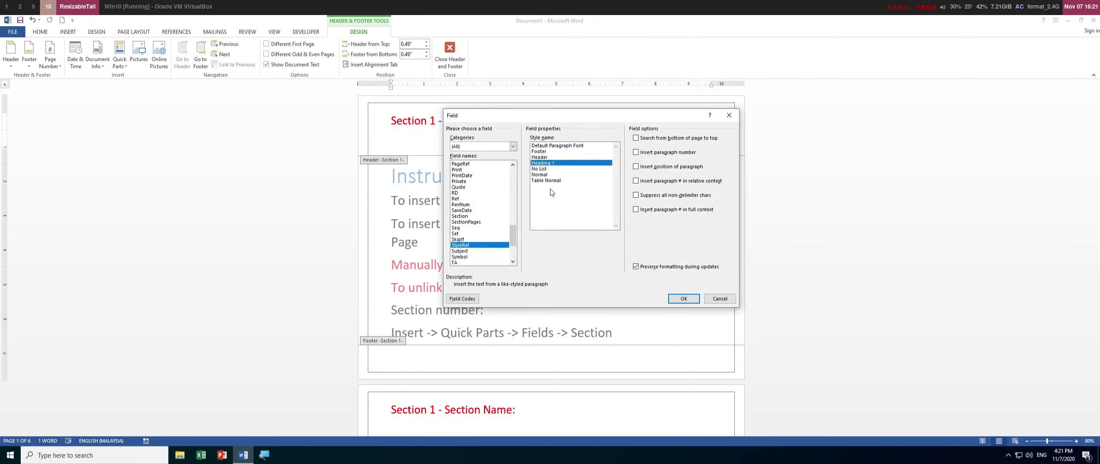
pyautogui.click(683, 298)
# Check the header text on the pages of all three sections against their headings, and return to the document body.
pyautogui.scroll(-5, 469, 258)
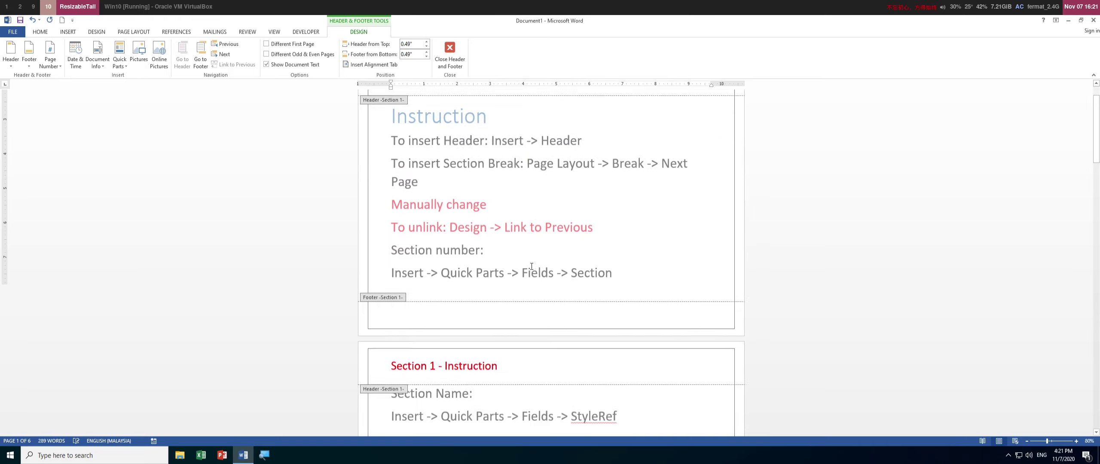
pyautogui.scroll(-12, 509, 243)
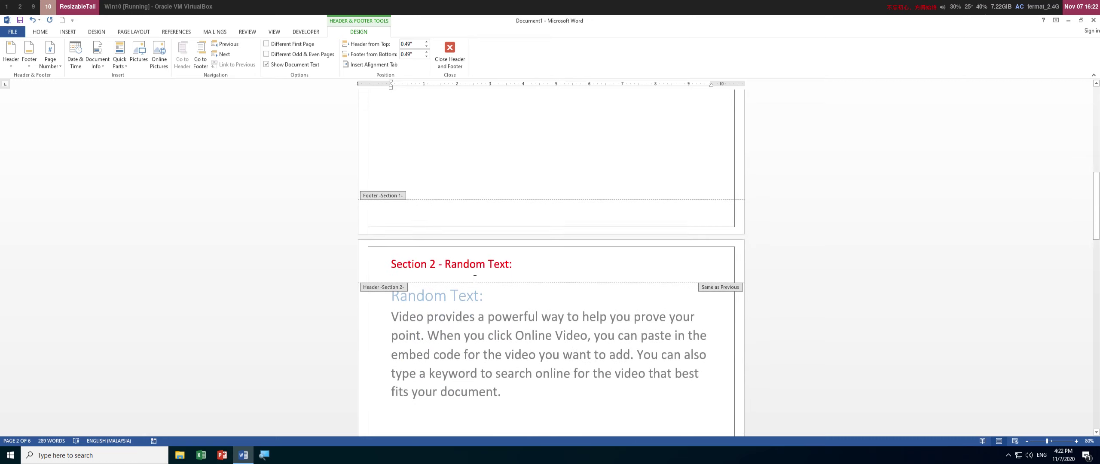
pyautogui.scroll(-15, 475, 278)
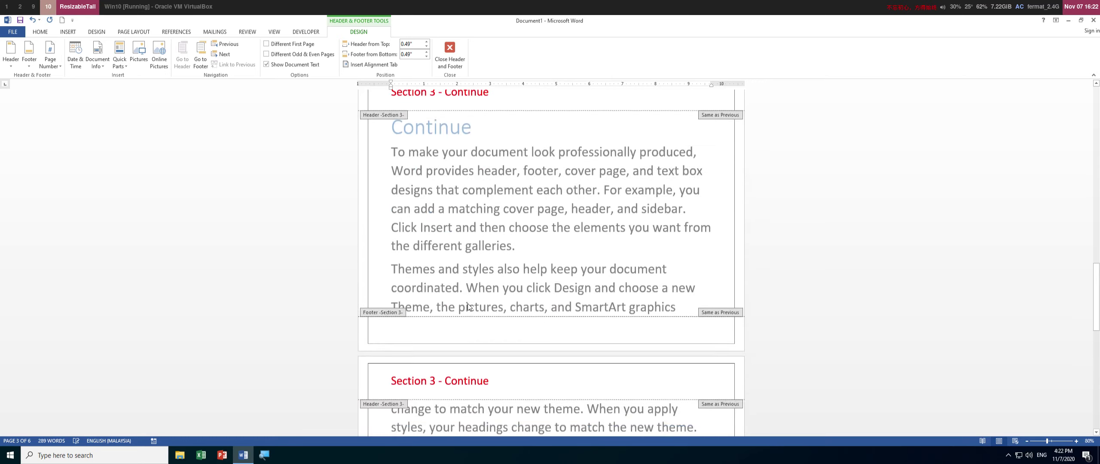
pyautogui.scroll(-6, 467, 303)
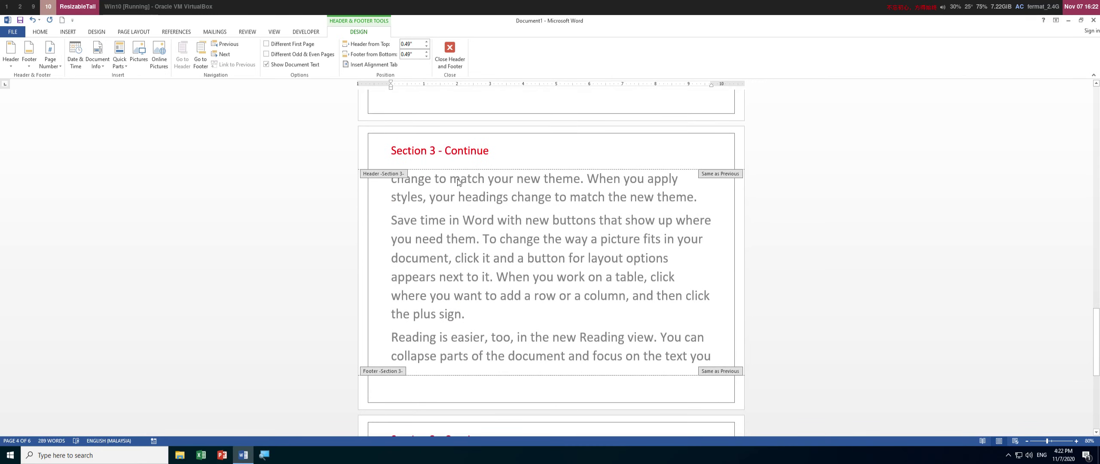
pyautogui.scroll(6, 460, 185)
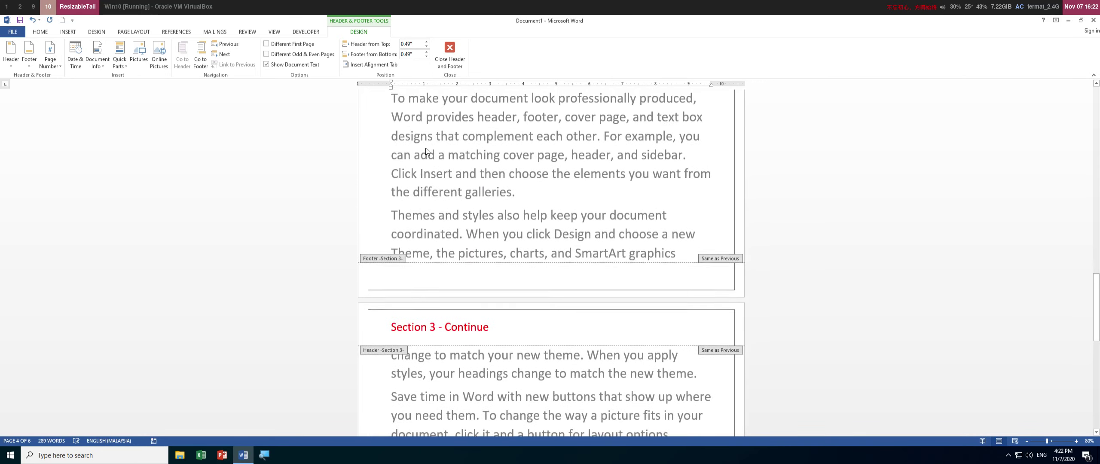
pyautogui.doubleClick(475, 209)
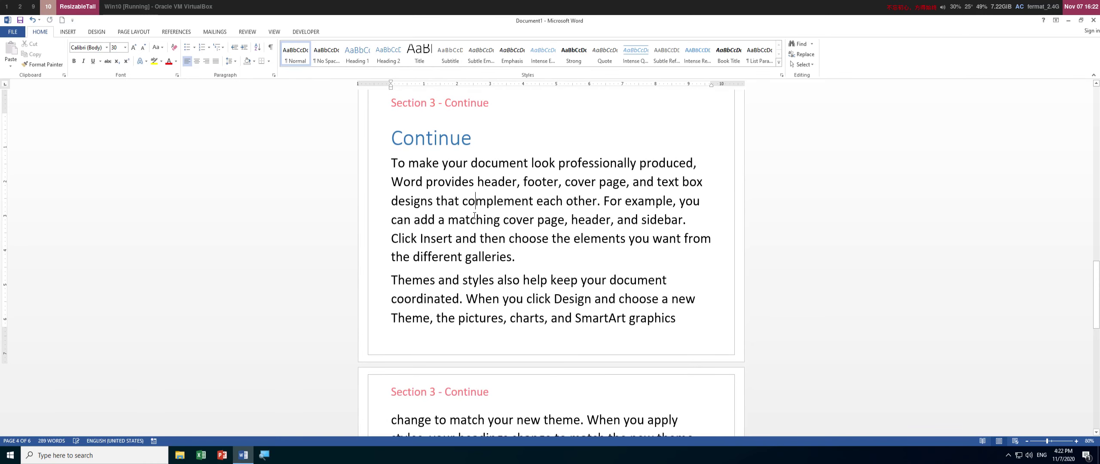